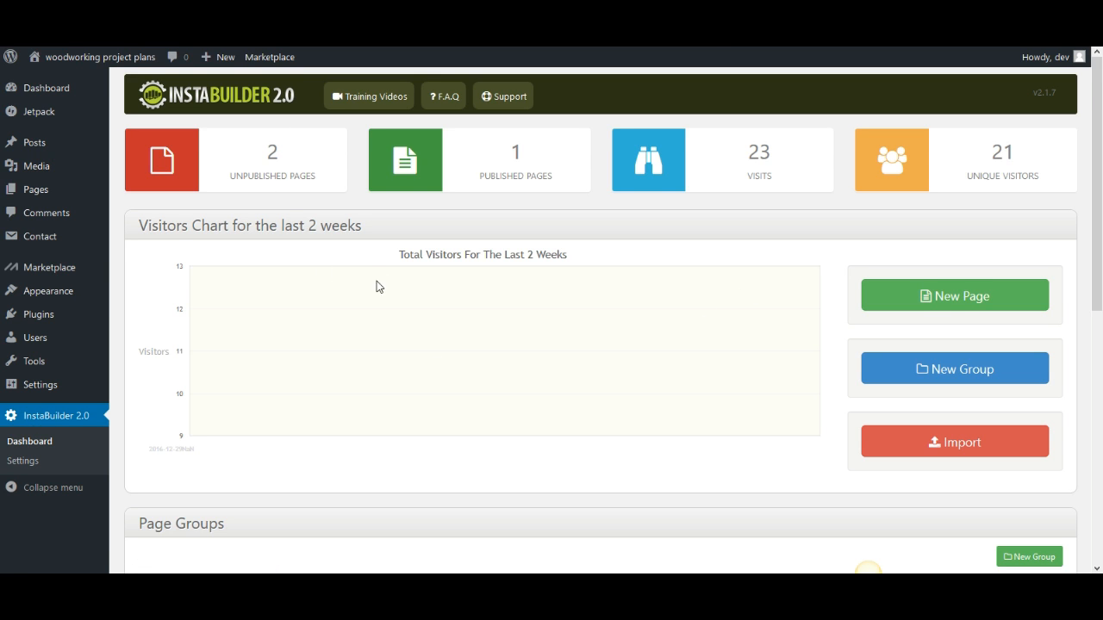
Create a new landing page from scratch, without using a template
{"action": "scroll", "coordinate": [374, 281], "scroll_direction": "down", "scroll_amount": 3}
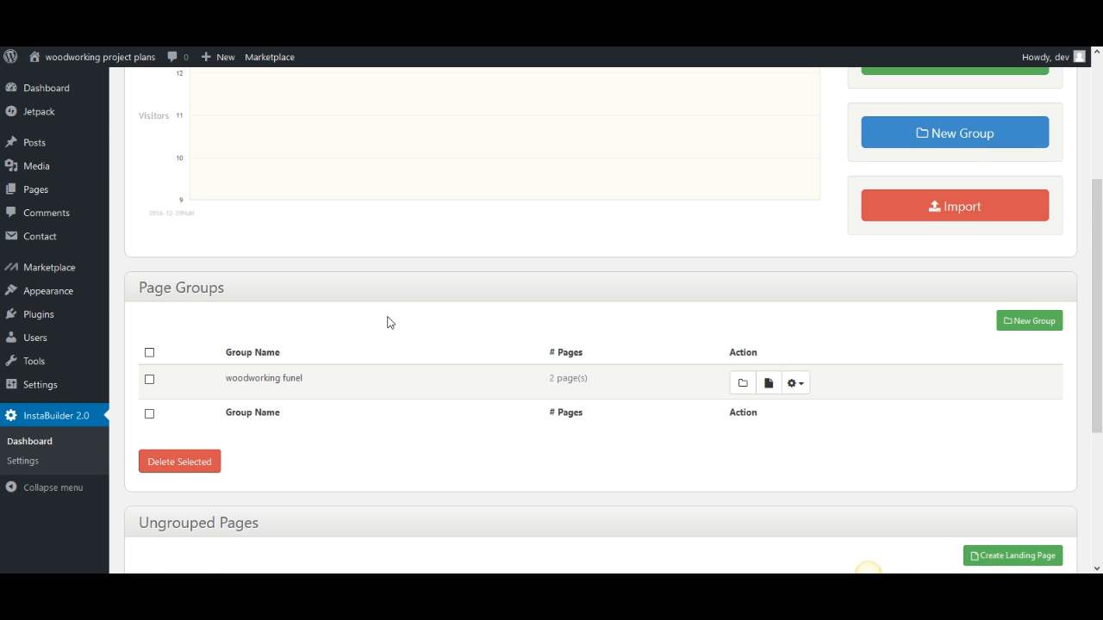
{"action": "scroll", "coordinate": [387, 319], "scroll_direction": "down", "scroll_amount": 2}
{"action": "scroll", "coordinate": [388, 323], "scroll_direction": "up", "scroll_amount": 5}
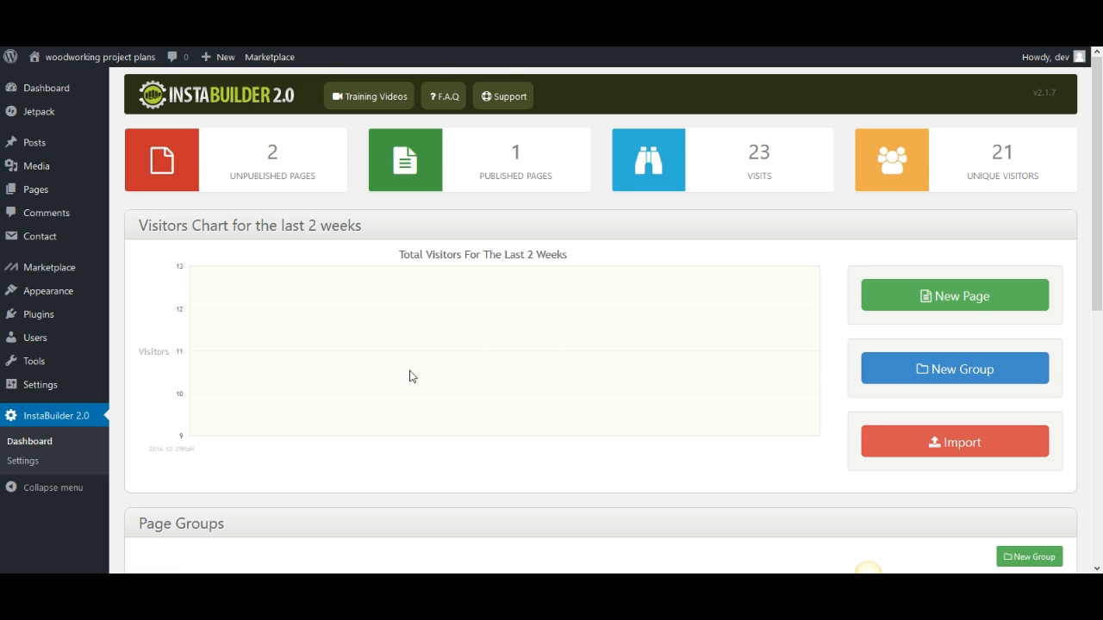
{"action": "left_click", "coordinate": [939, 301]}
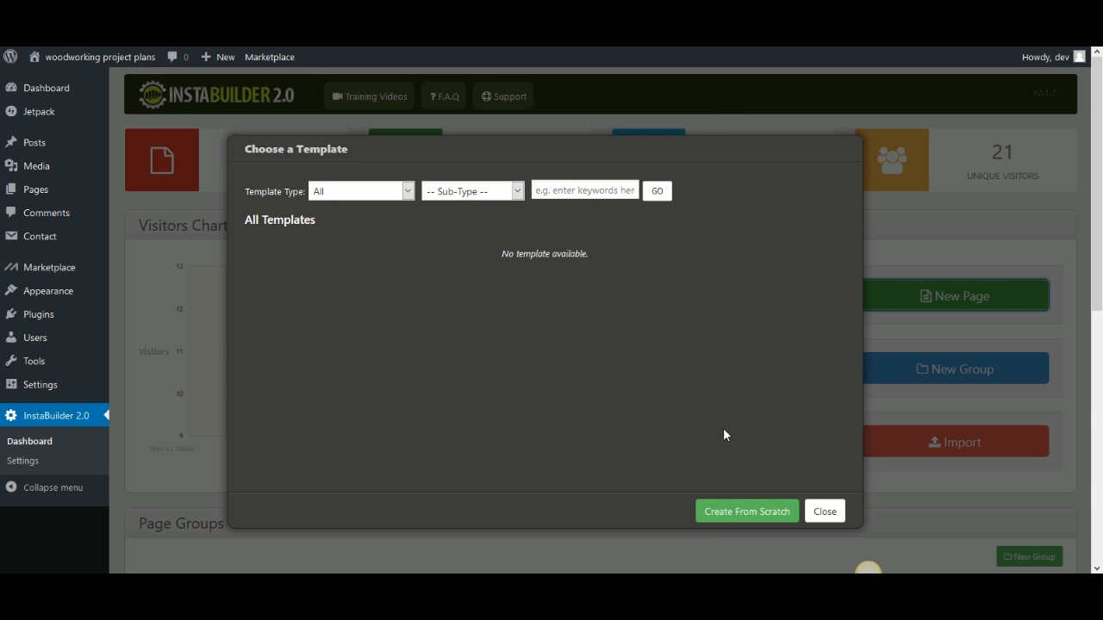
{"action": "left_click", "coordinate": [734, 524]}
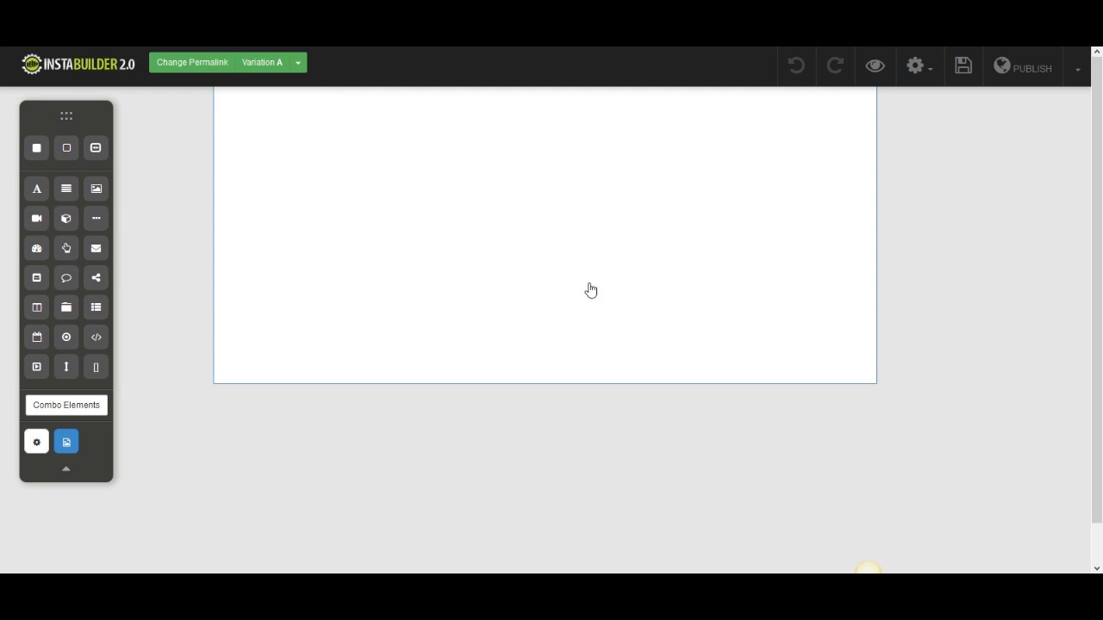
Set the page's background image to arts-and-crafts-1850025_960_720.jpg from the media library
{"action": "left_click", "coordinate": [910, 249]}
{"action": "left_click", "coordinate": [37, 444]}
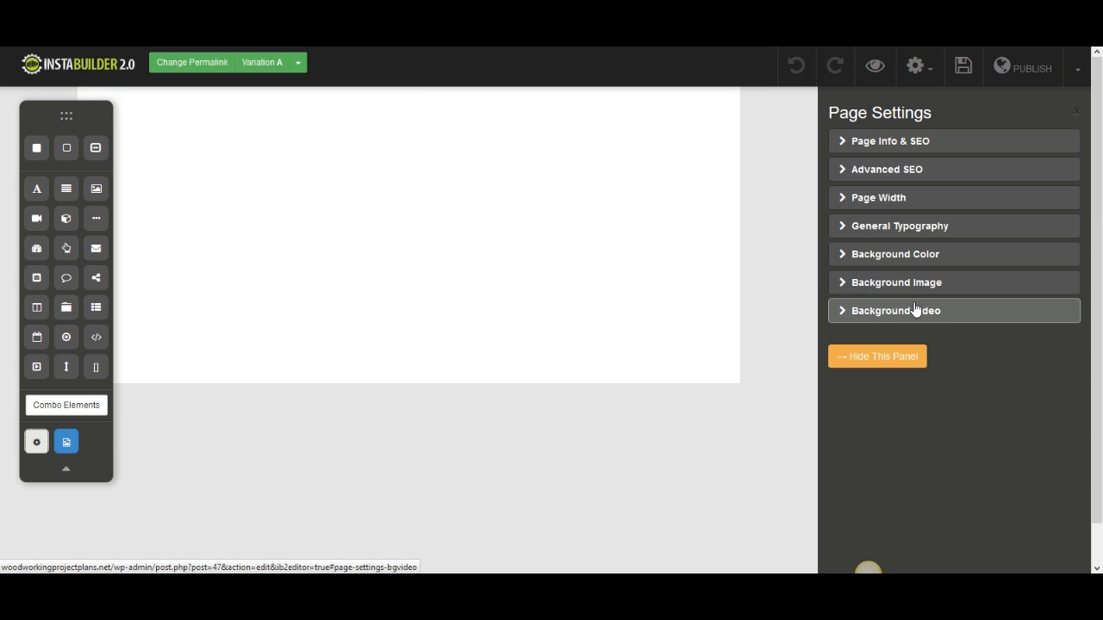
{"action": "left_click", "coordinate": [849, 288]}
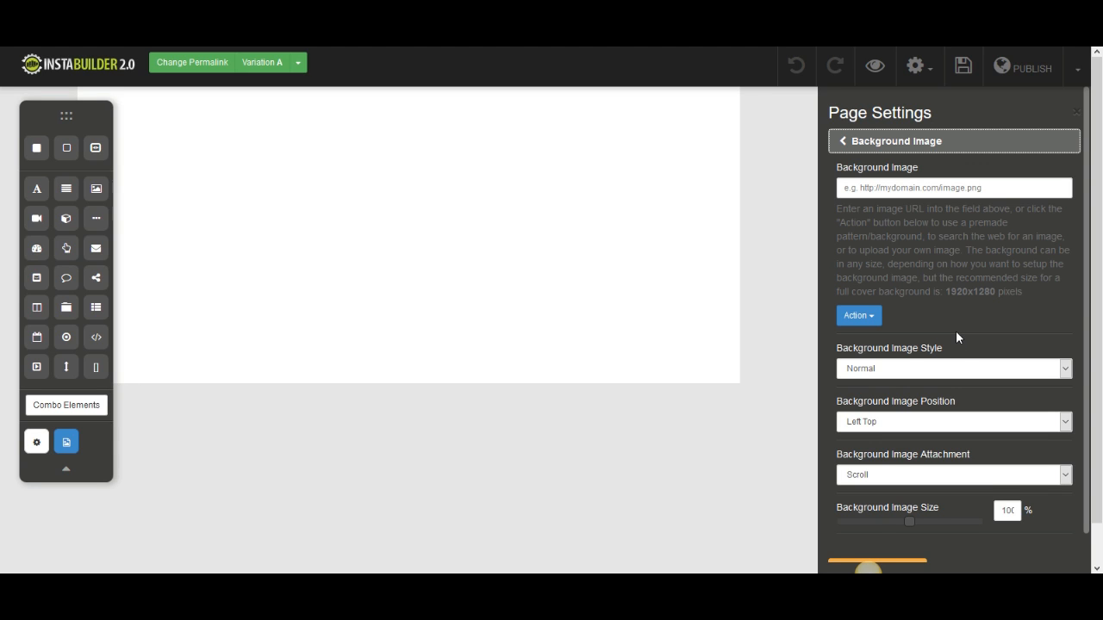
{"action": "scroll", "coordinate": [956, 331], "scroll_direction": "down", "scroll_amount": 1}
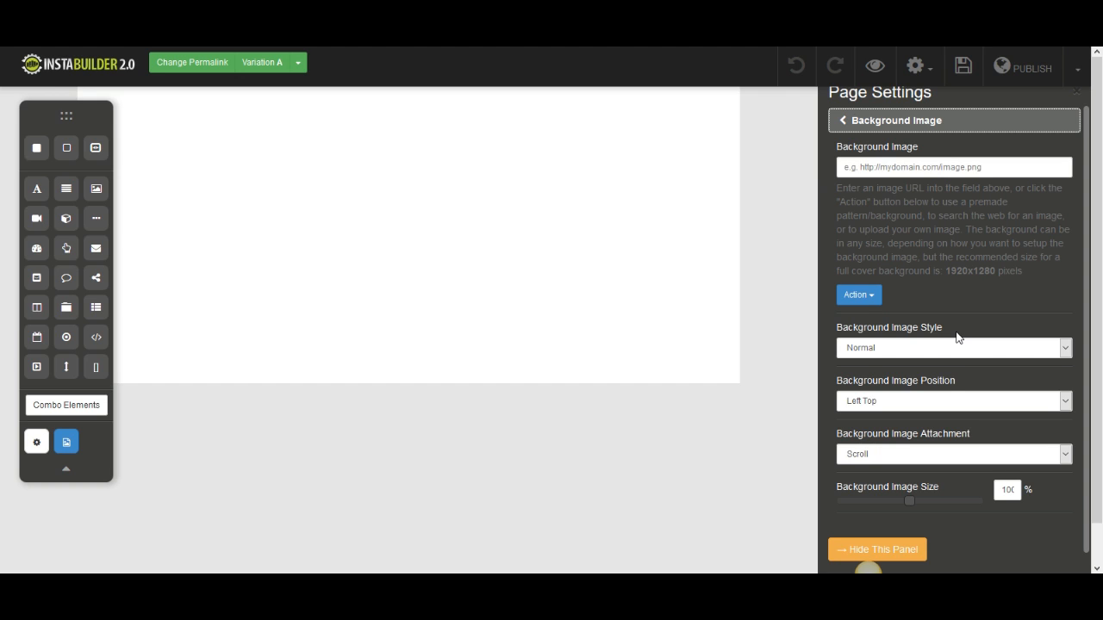
{"action": "scroll", "coordinate": [958, 338], "scroll_direction": "down", "scroll_amount": 1}
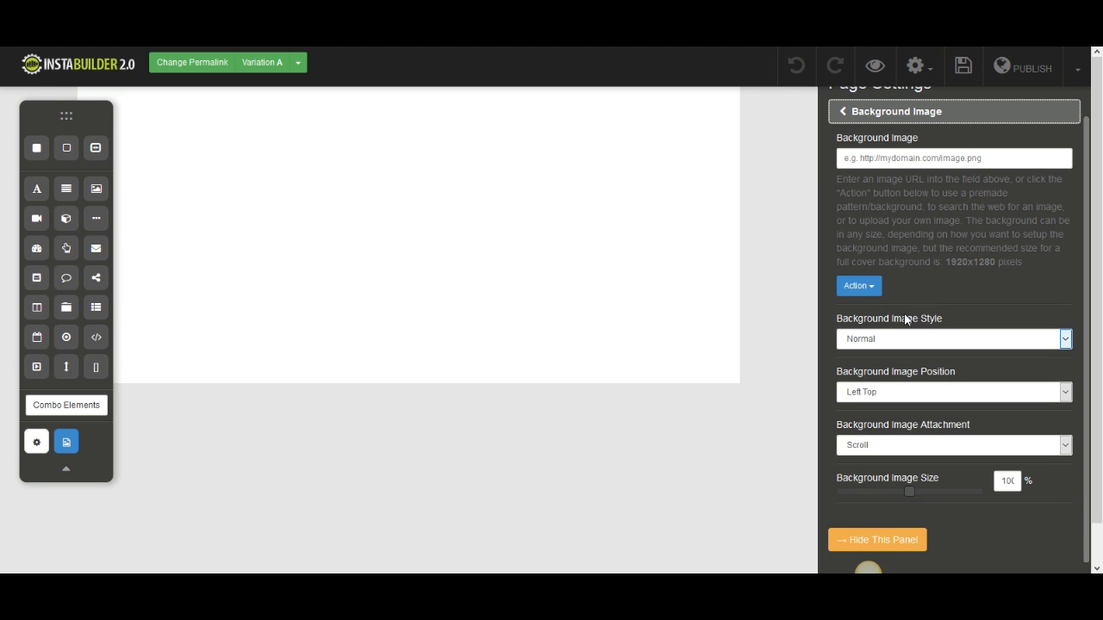
{"action": "left_click", "coordinate": [867, 286]}
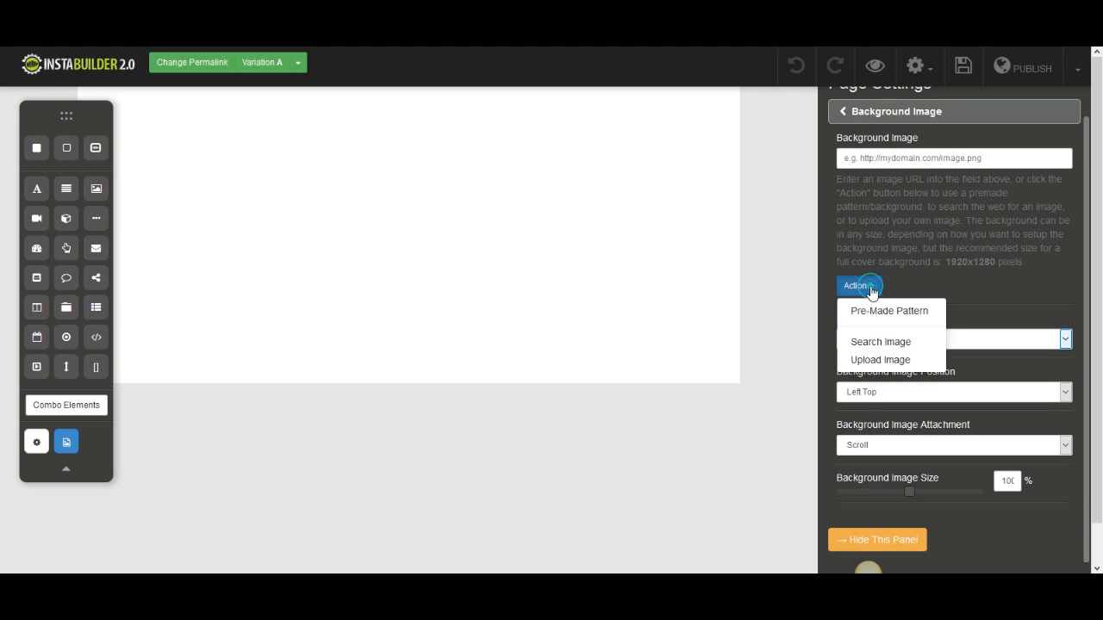
{"action": "left_click", "coordinate": [875, 361]}
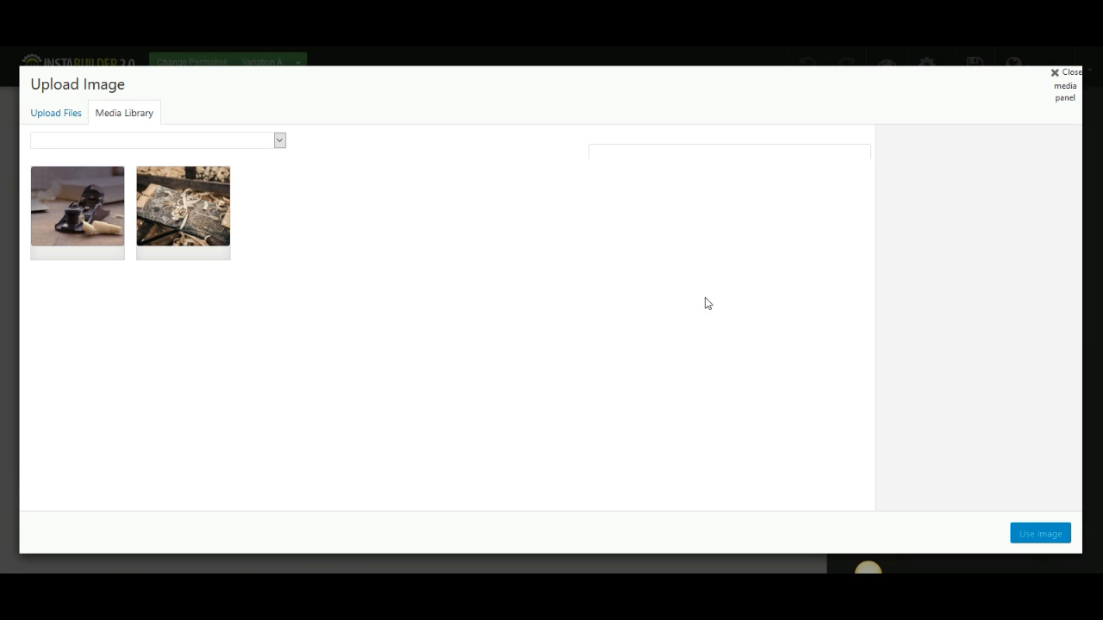
{"action": "left_click", "coordinate": [179, 215]}
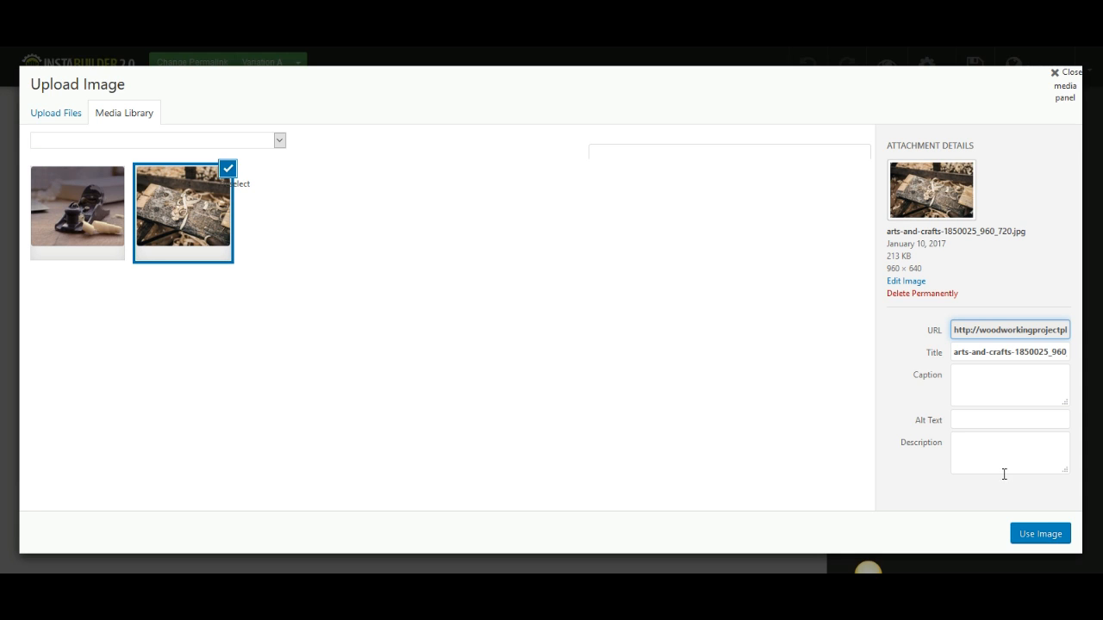
{"action": "left_click", "coordinate": [1047, 539]}
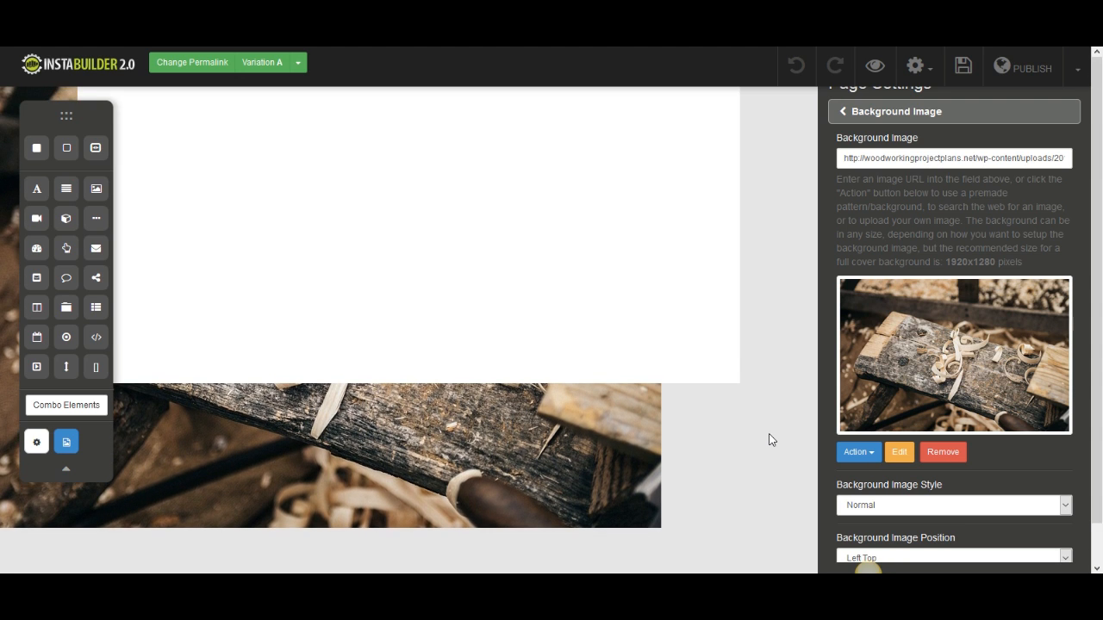
Choose the Normal style and the Left Top position for the page's background image
{"action": "scroll", "coordinate": [915, 369], "scroll_direction": "down", "scroll_amount": 1}
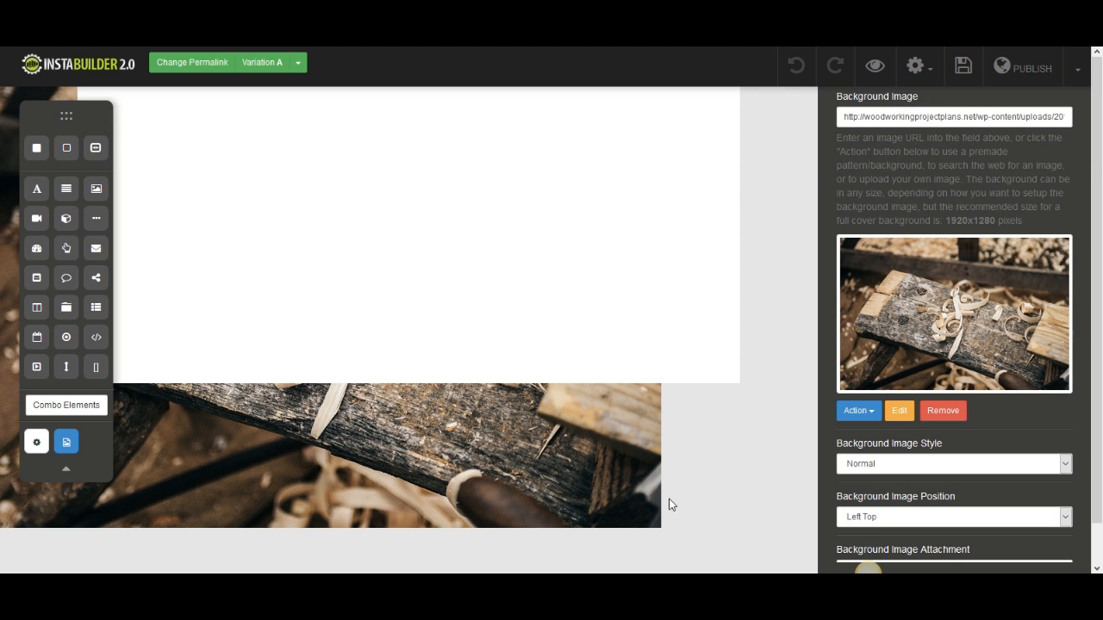
{"action": "scroll", "coordinate": [1004, 323], "scroll_direction": "down", "scroll_amount": 2}
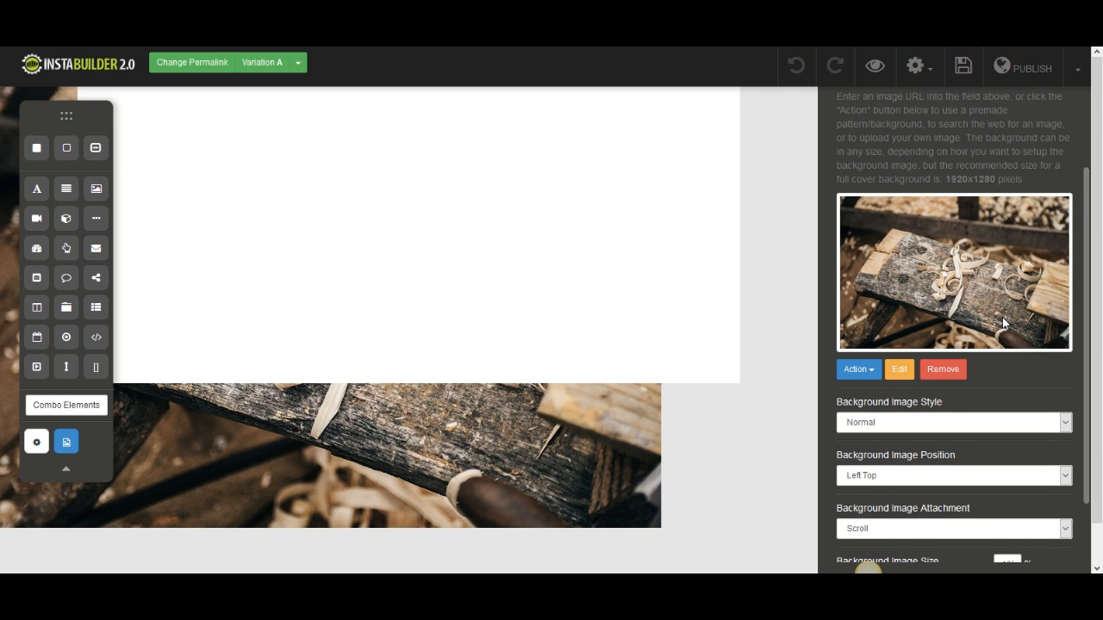
{"action": "scroll", "coordinate": [994, 335], "scroll_direction": "down", "scroll_amount": 1}
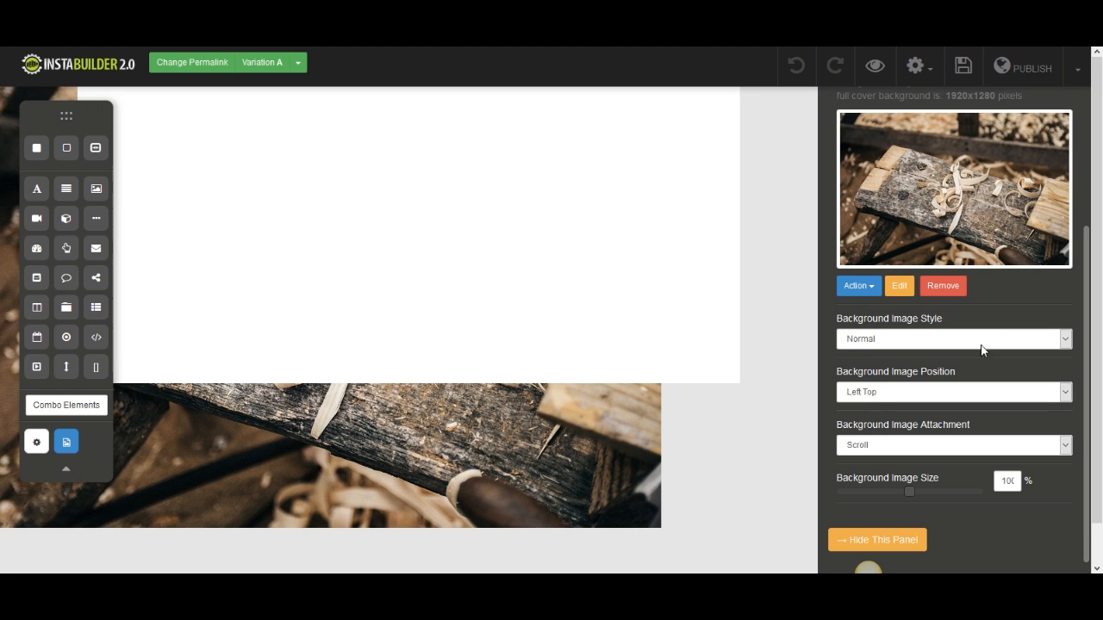
{"action": "left_click", "coordinate": [855, 392]}
{"action": "left_click", "coordinate": [872, 341]}
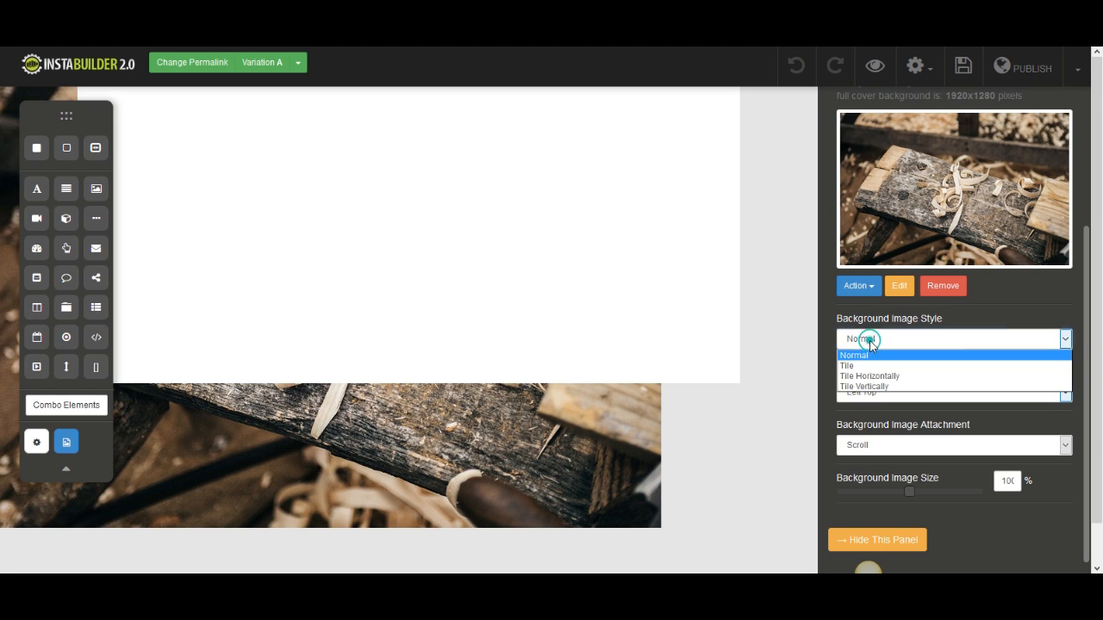
{"action": "left_click", "coordinate": [872, 362]}
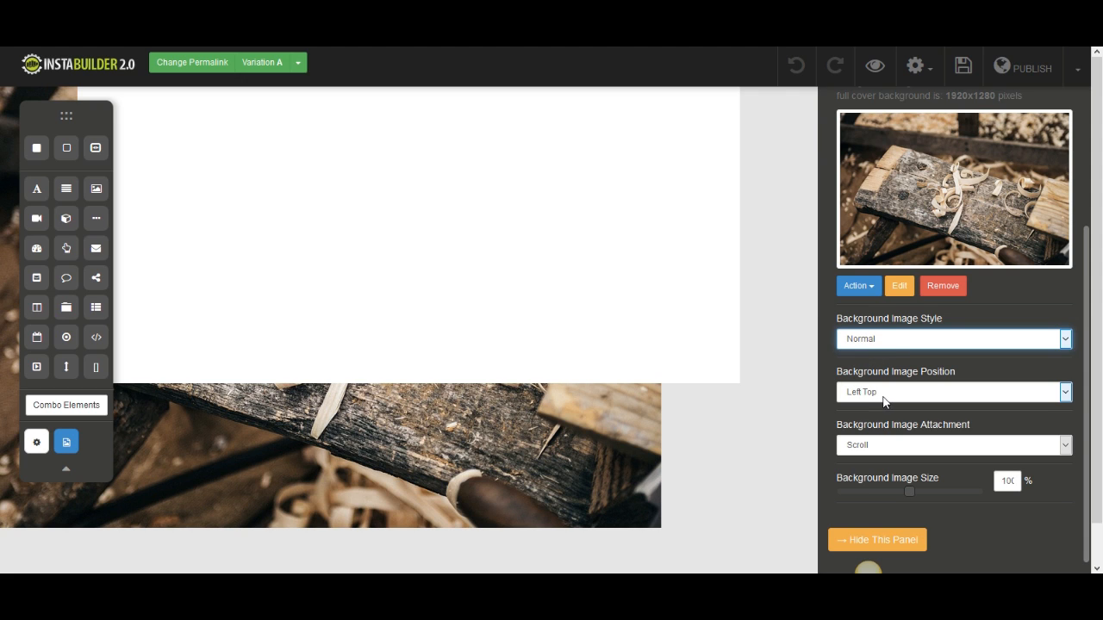
{"action": "left_click", "coordinate": [882, 398]}
{"action": "left_click", "coordinate": [872, 411]}
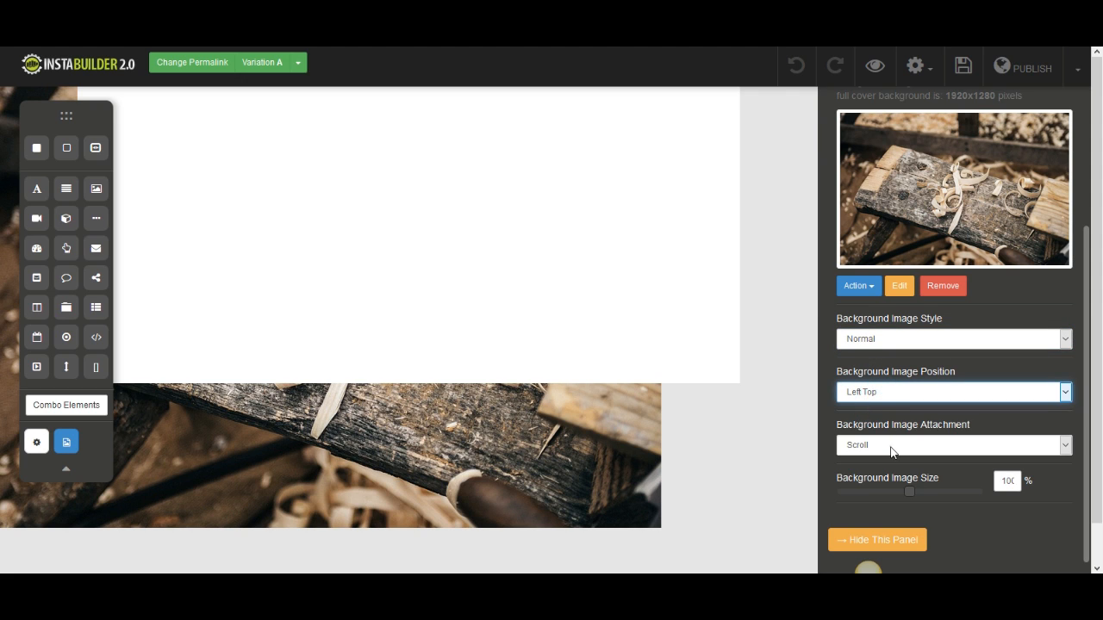
Set the background image attachment to Fixed and its size to 100%, and hide the page settings
{"action": "left_click", "coordinate": [892, 446]}
{"action": "left_click", "coordinate": [866, 474]}
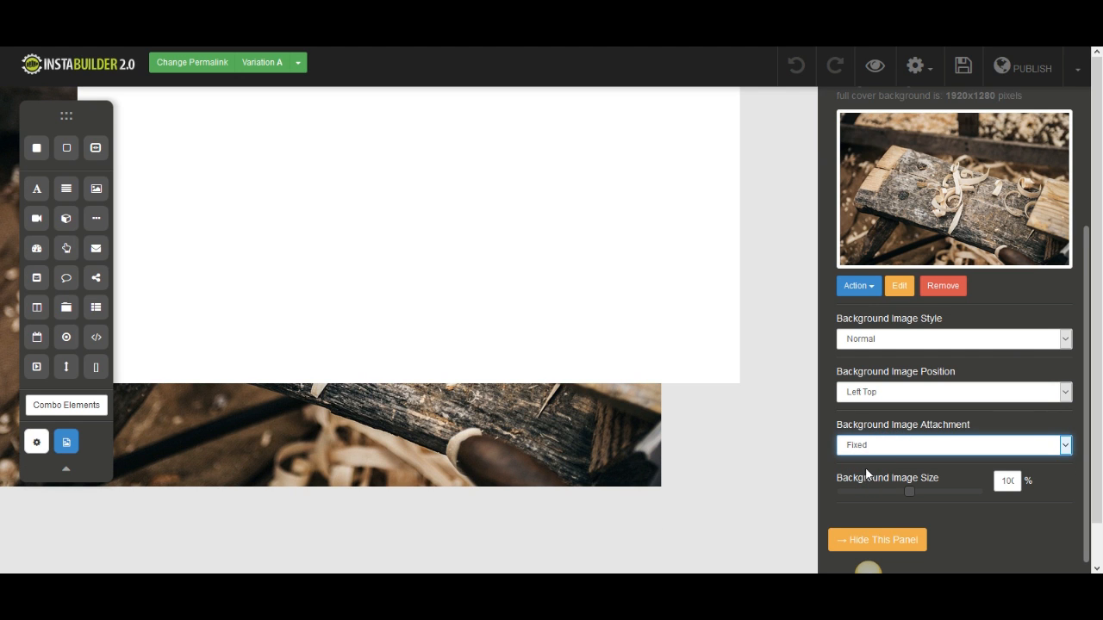
{"action": "left_click", "coordinate": [911, 491]}
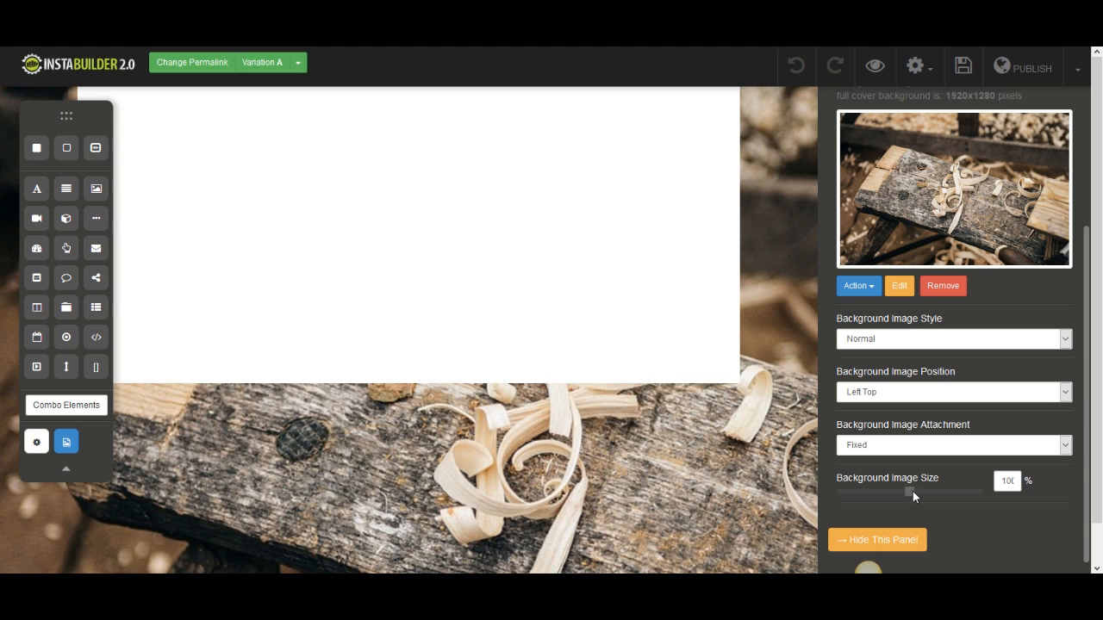
{"action": "left_click", "coordinate": [897, 540]}
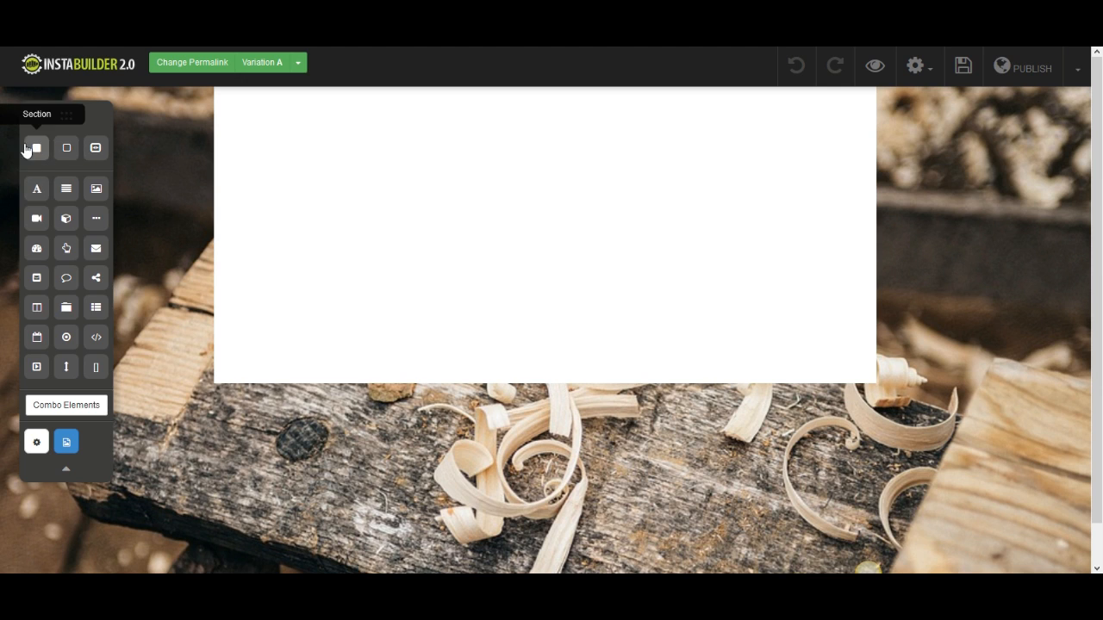
Add a title element at the top of the white content area and open its text for editing
{"action": "left_click_drag", "start_coordinate": [36, 192], "coordinate": [345, 131]}
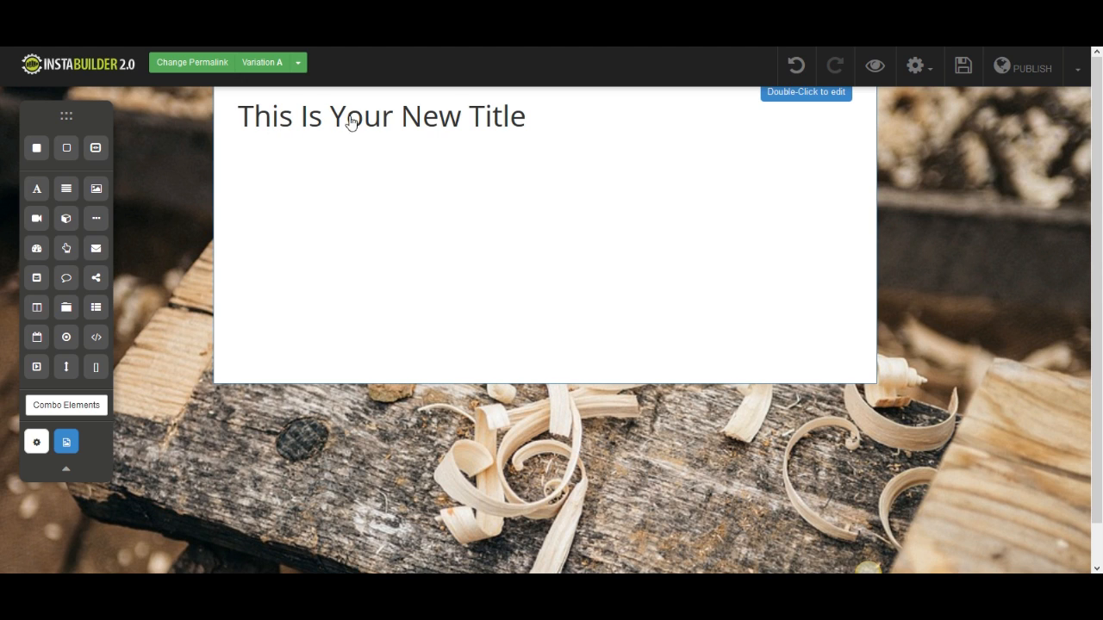
{"action": "double_click", "coordinate": [407, 119]}
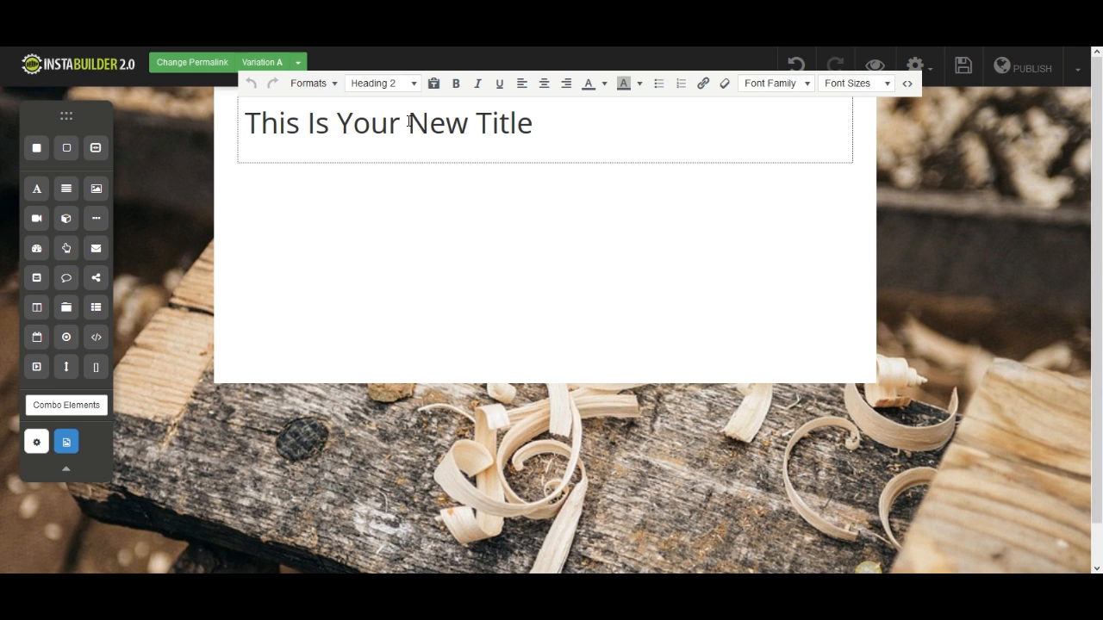
{"action": "triple_click", "coordinate": [470, 125]}
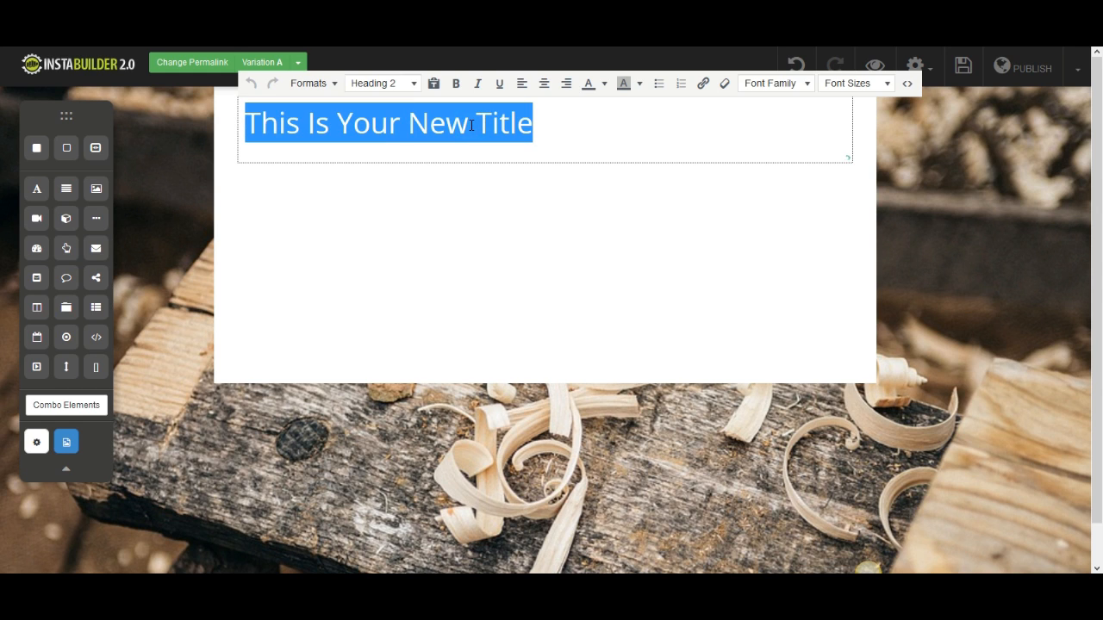
{"action": "left_click", "coordinate": [472, 125]}
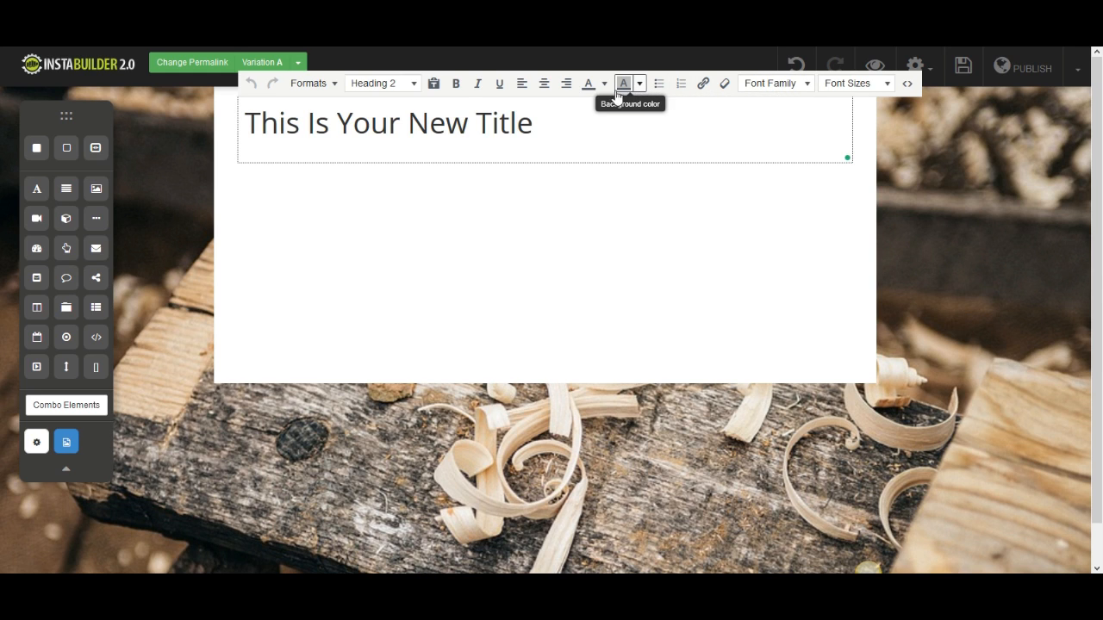
Format the whole title text as Heading 1 and make it bold
{"action": "triple_click", "coordinate": [471, 128]}
{"action": "left_click", "coordinate": [415, 85]}
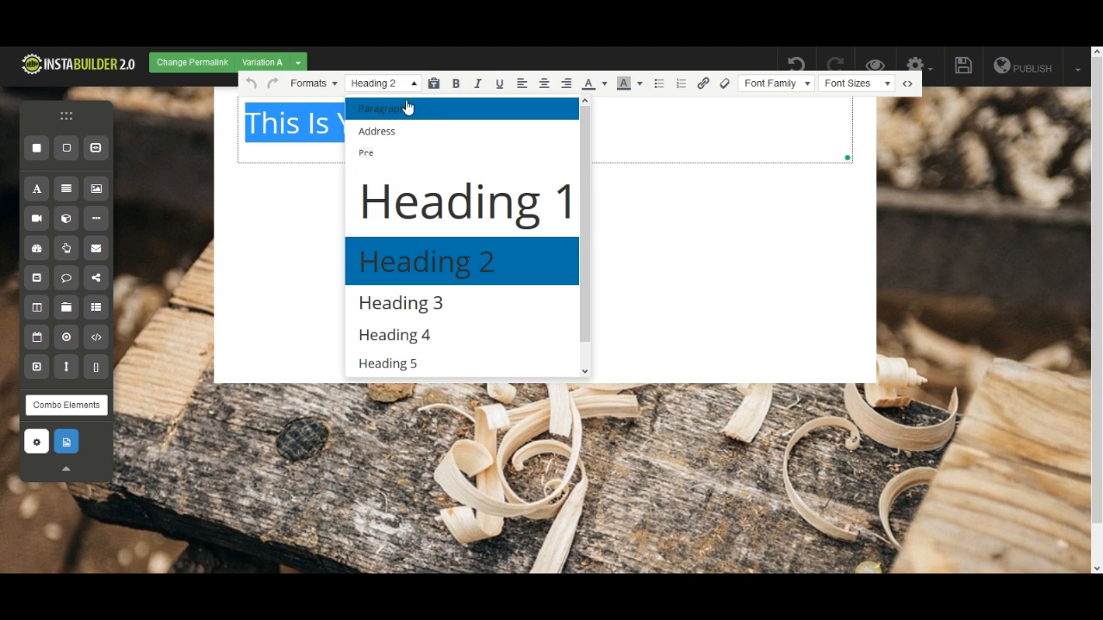
{"action": "left_click", "coordinate": [418, 203]}
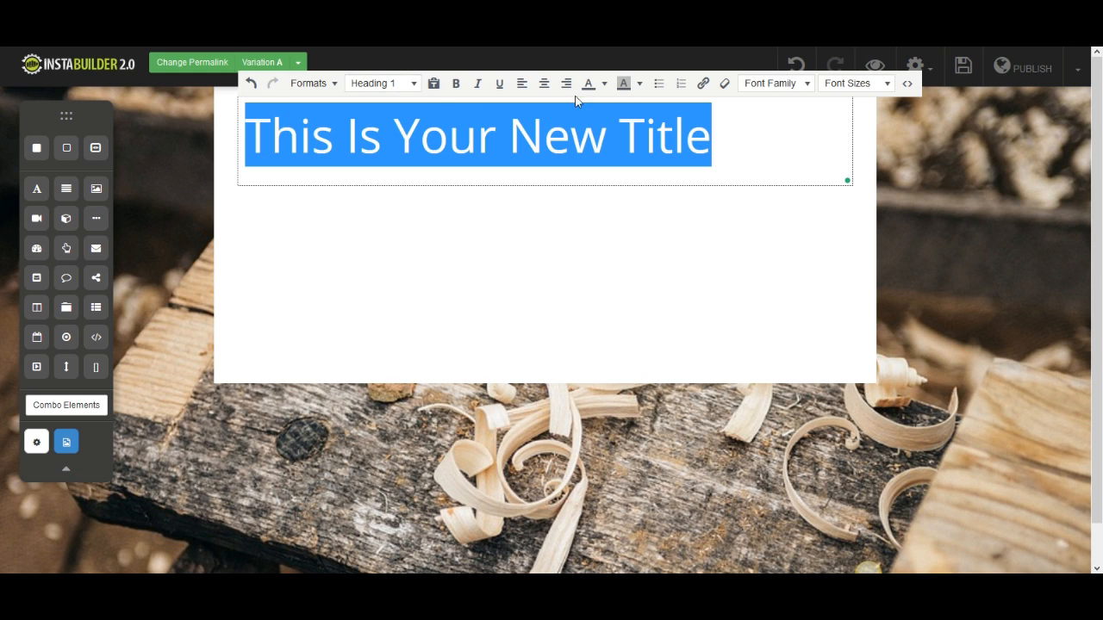
{"action": "left_click", "coordinate": [456, 85]}
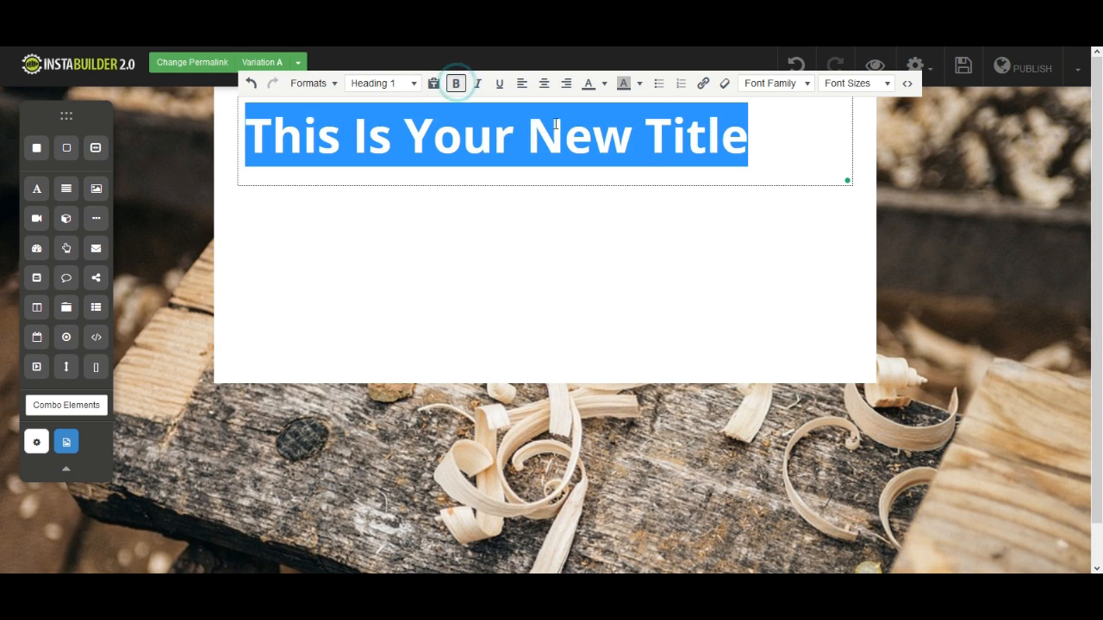
Give the title text an amber background color
{"action": "left_click", "coordinate": [638, 83]}
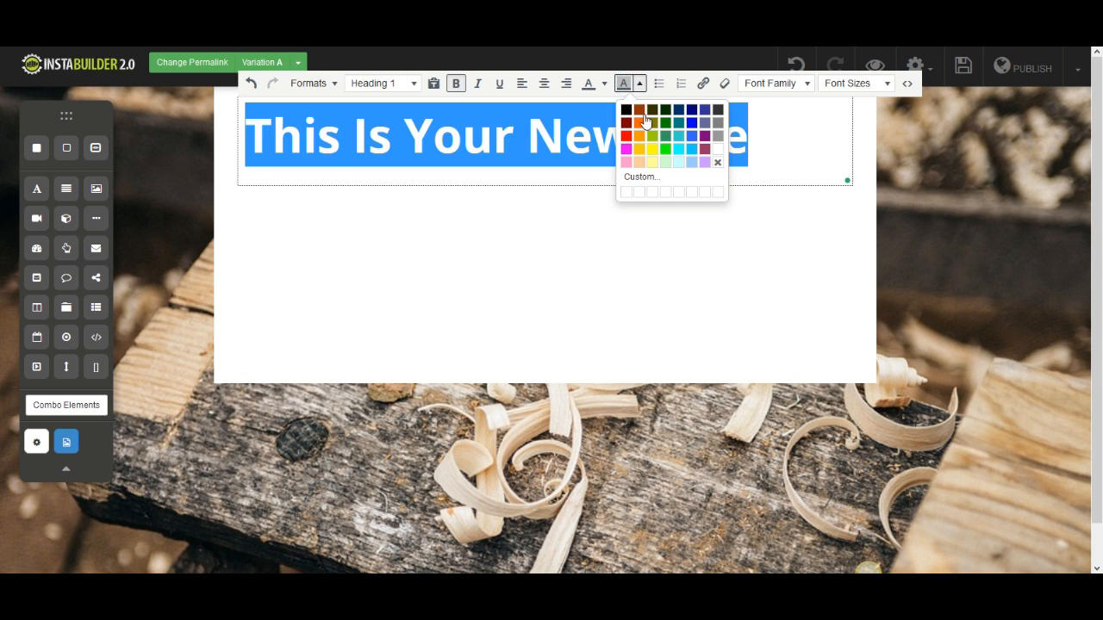
{"action": "left_click", "coordinate": [645, 156]}
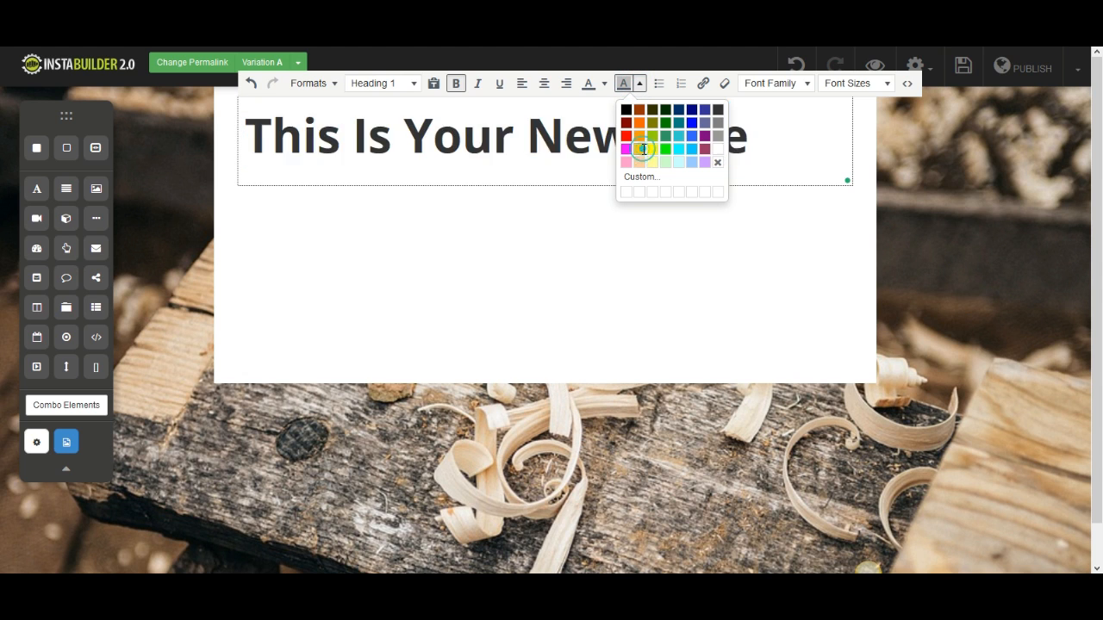
{"action": "left_click", "coordinate": [622, 145]}
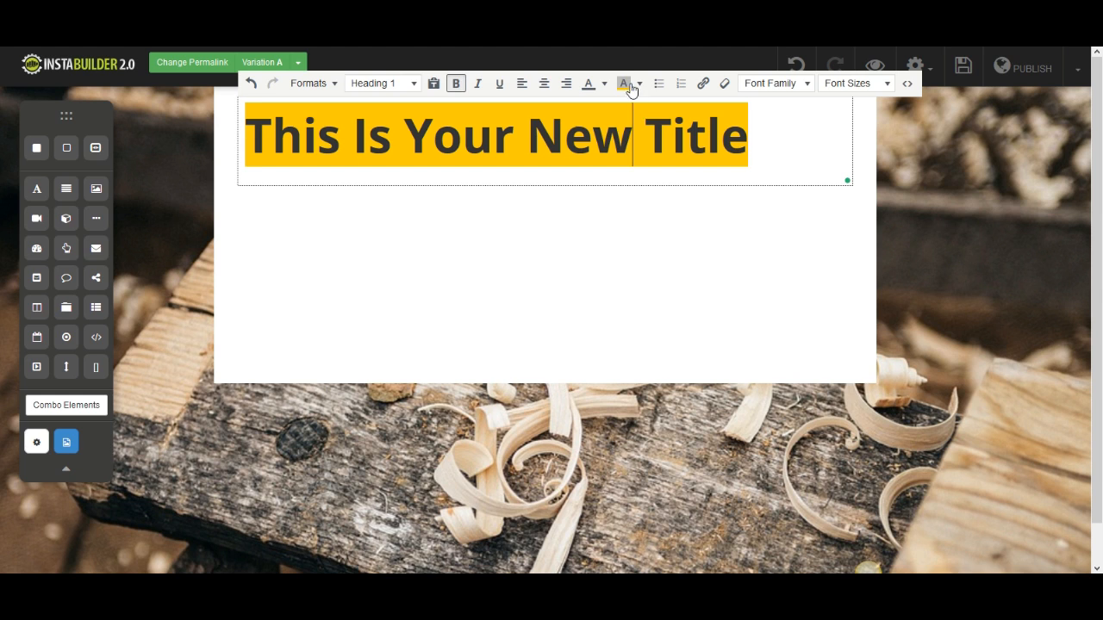
Set the title text's background color to yellow and its text color to blue
{"action": "triple_click", "coordinate": [645, 126]}
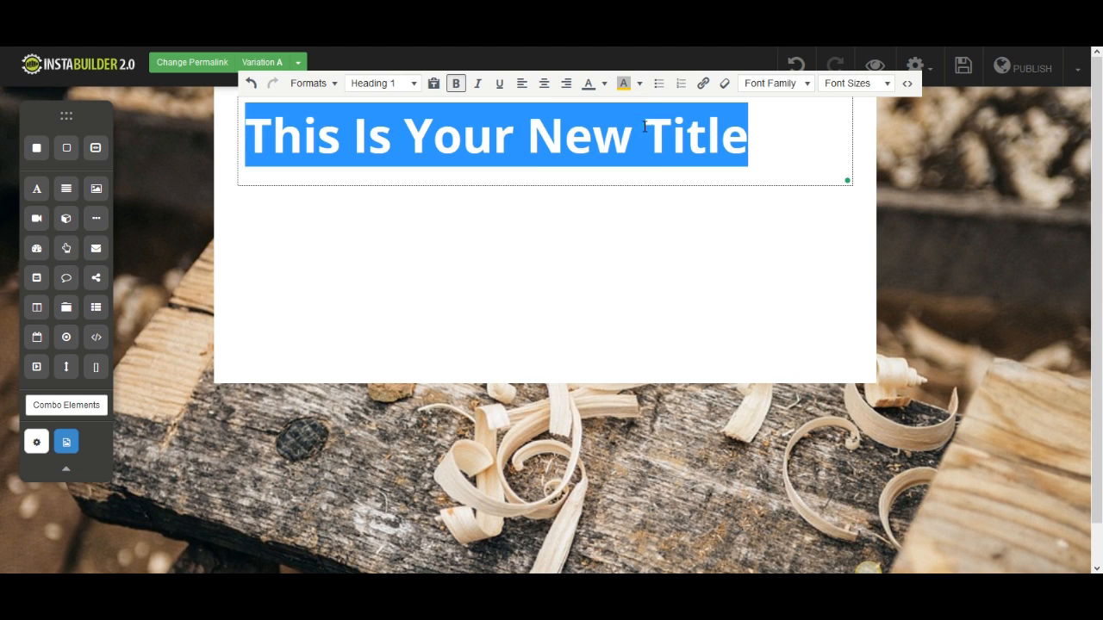
{"action": "left_click", "coordinate": [639, 82]}
{"action": "left_click", "coordinate": [657, 153]}
{"action": "left_click", "coordinate": [751, 135]}
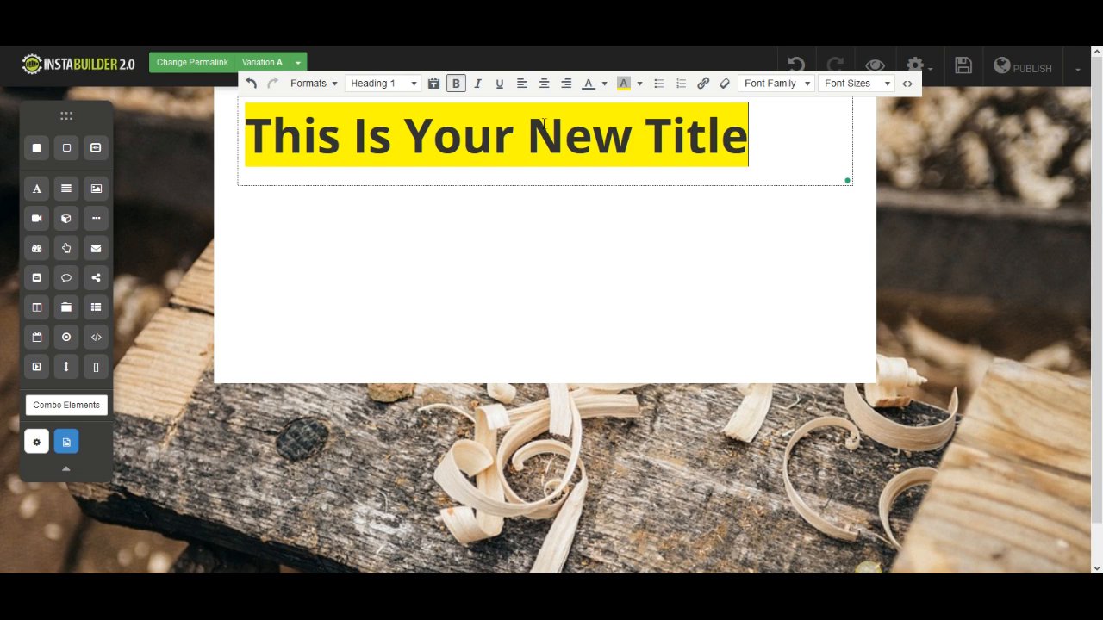
{"action": "left_click", "coordinate": [604, 82]}
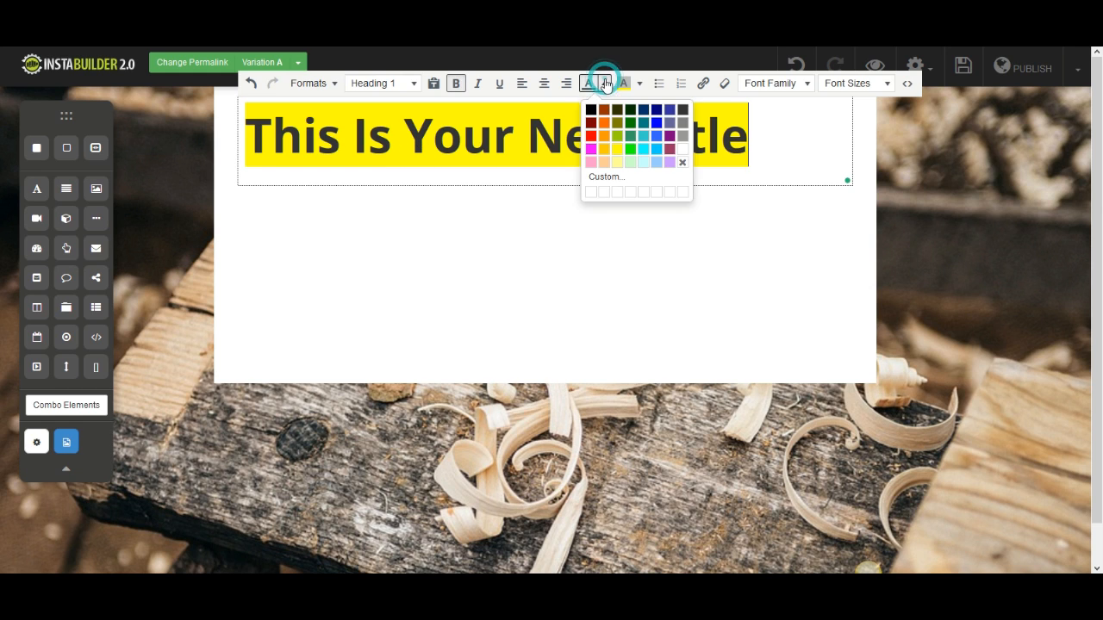
{"action": "left_click", "coordinate": [657, 122]}
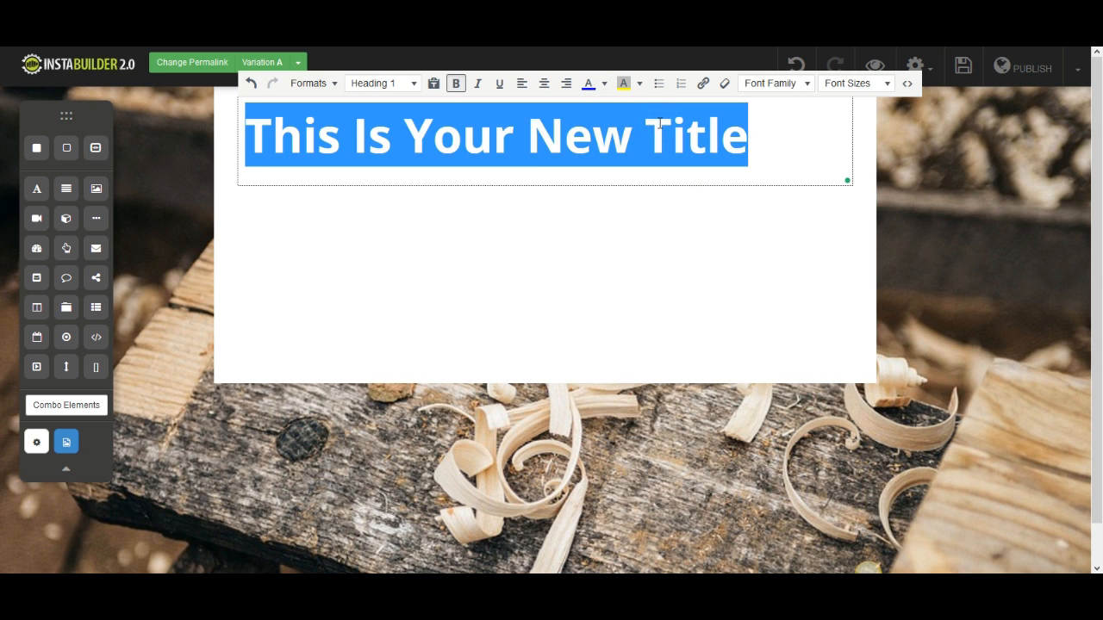
Center the title and select its whole text for replacement
{"action": "left_click", "coordinate": [645, 137]}
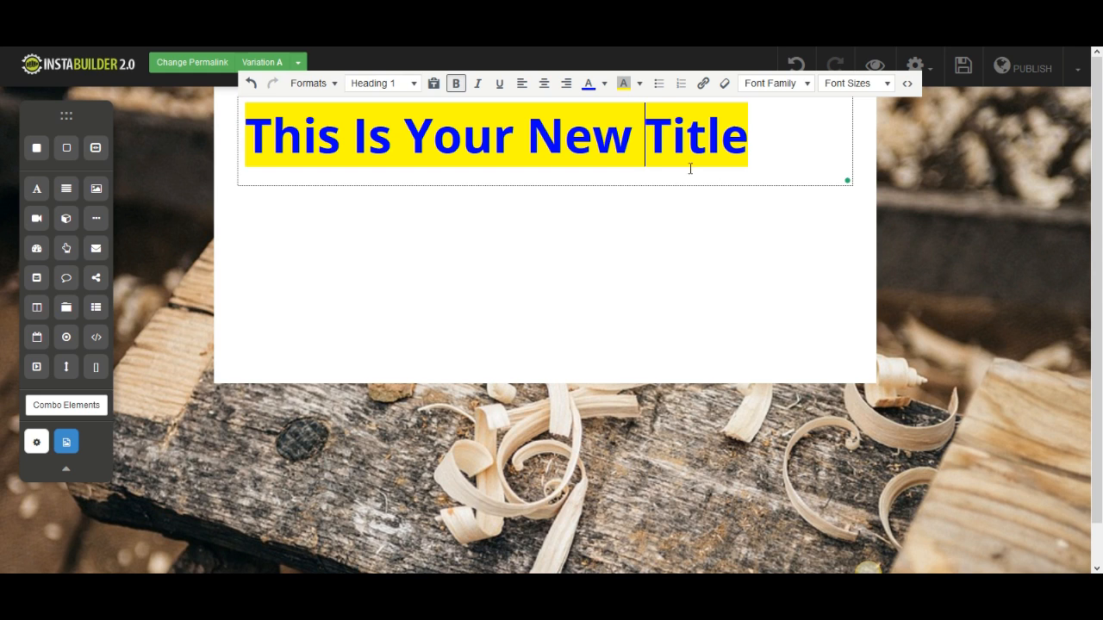
{"action": "left_click", "coordinate": [540, 140]}
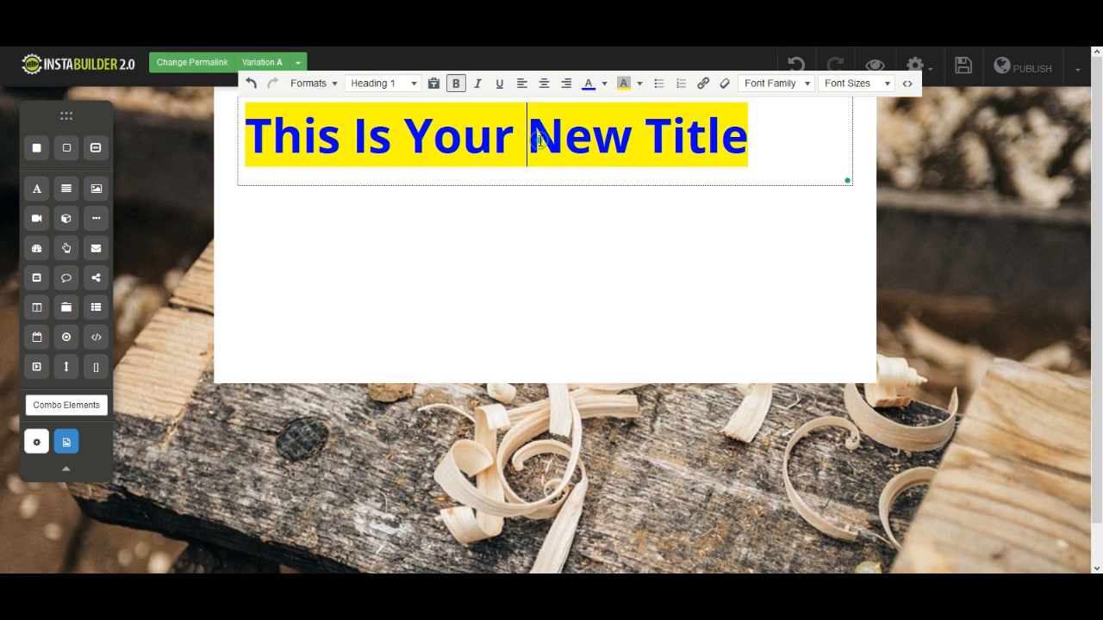
{"action": "left_click", "coordinate": [544, 83]}
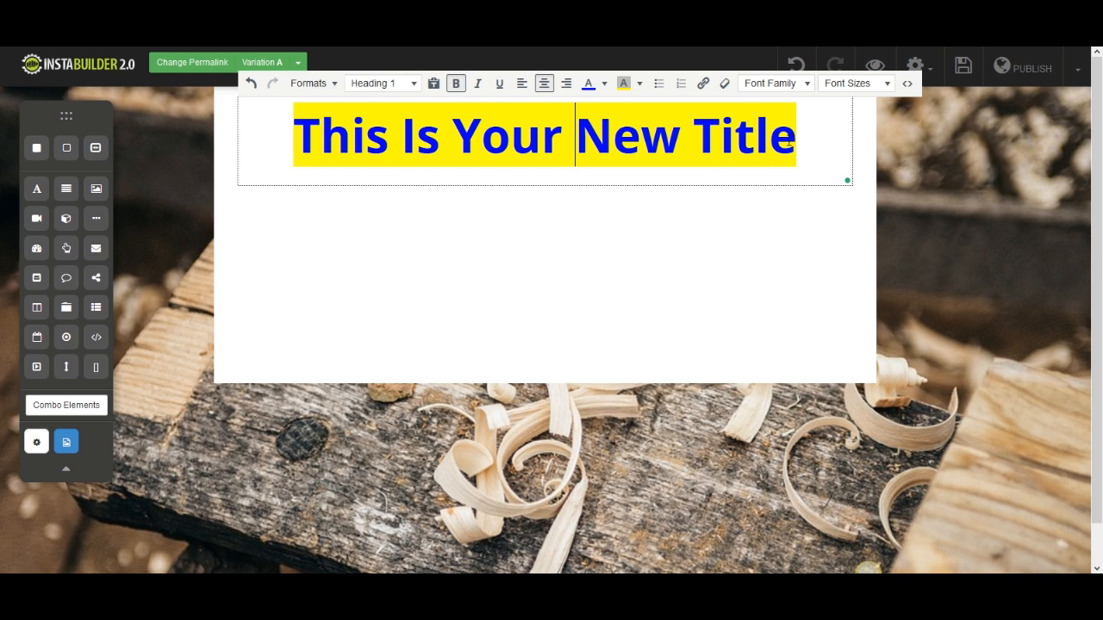
{"action": "left_click_drag", "start_coordinate": [791, 138], "coordinate": [307, 141]}
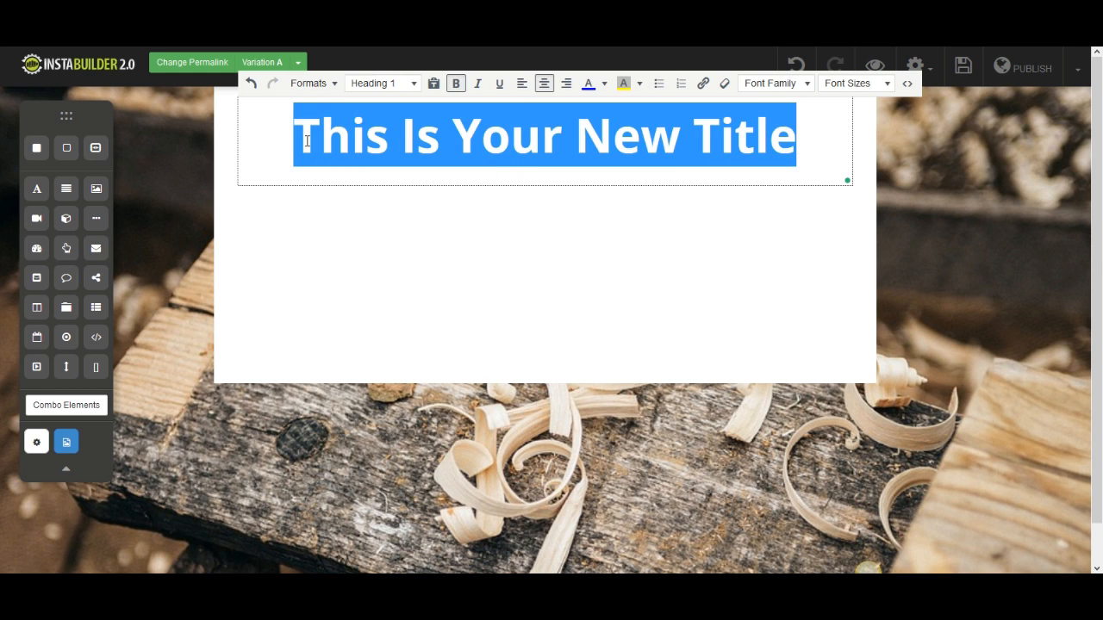
{"action": "type", "text": "Get you"}
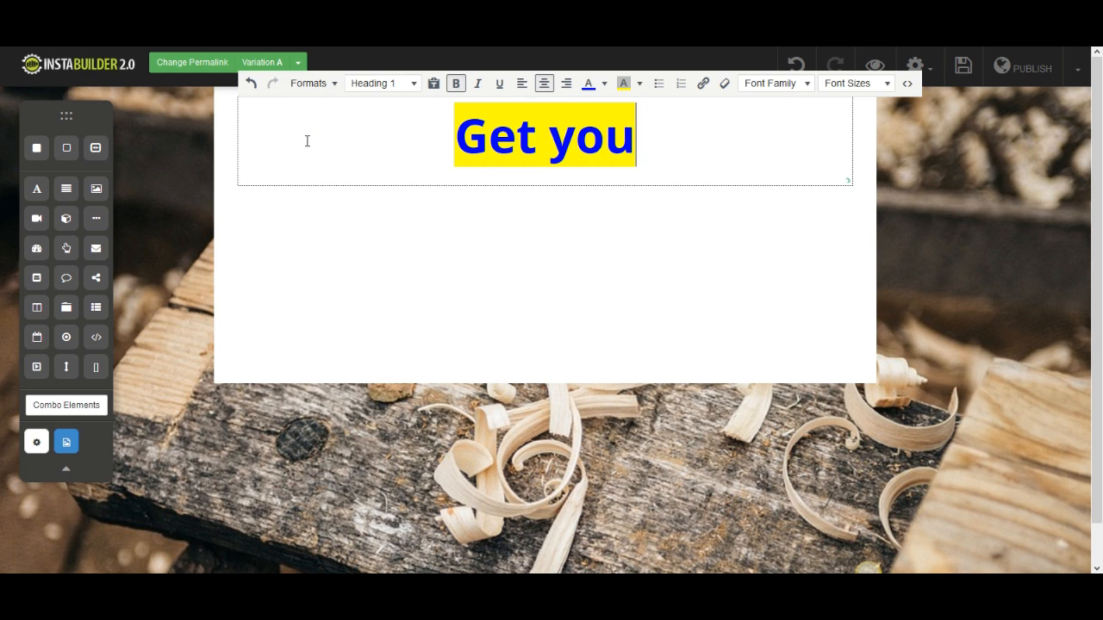
{"action": "key", "text": "BackSpace"}
{"action": "key", "text": "BackSpace"}
{"action": "key", "text": "BackSpace"}
{"action": "key", "text": "BackSpace"}
{"action": "key", "text": "BackSpace"}
{"action": "key", "text": "BackSpace"}
{"action": "key", "text": "BackSpace"}
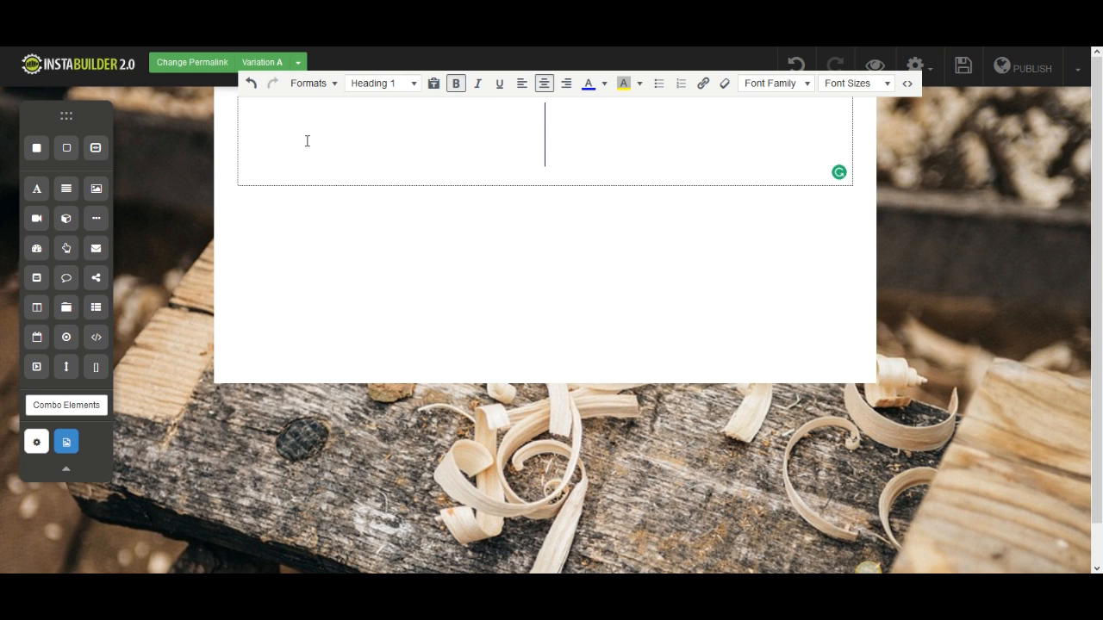
Enter "7 free tips to better health" as the title text in place of the placeholder
{"action": "type", "text": "7 fre"}
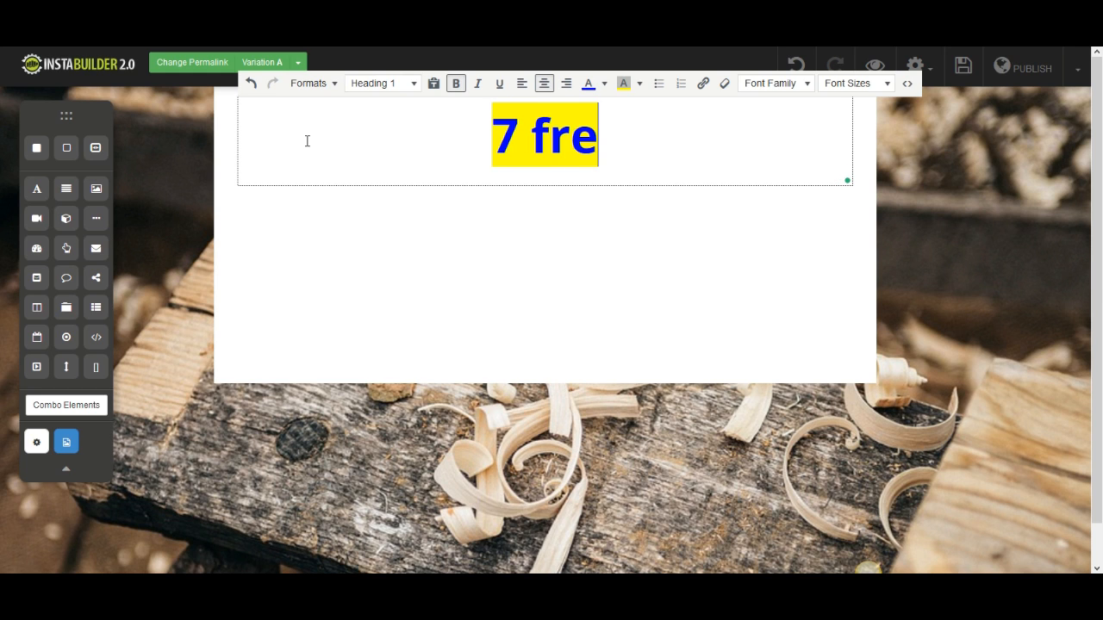
{"action": "type", "text": "e tips t"}
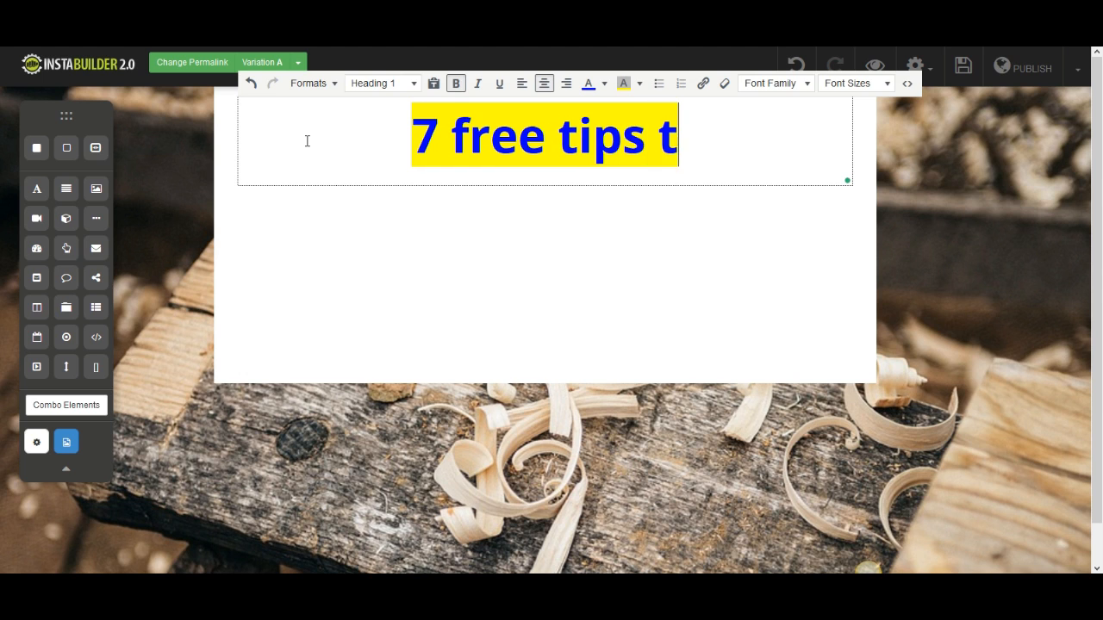
{"action": "type", "text": "o better healp"}
{"action": "key", "text": "BackSpace"}
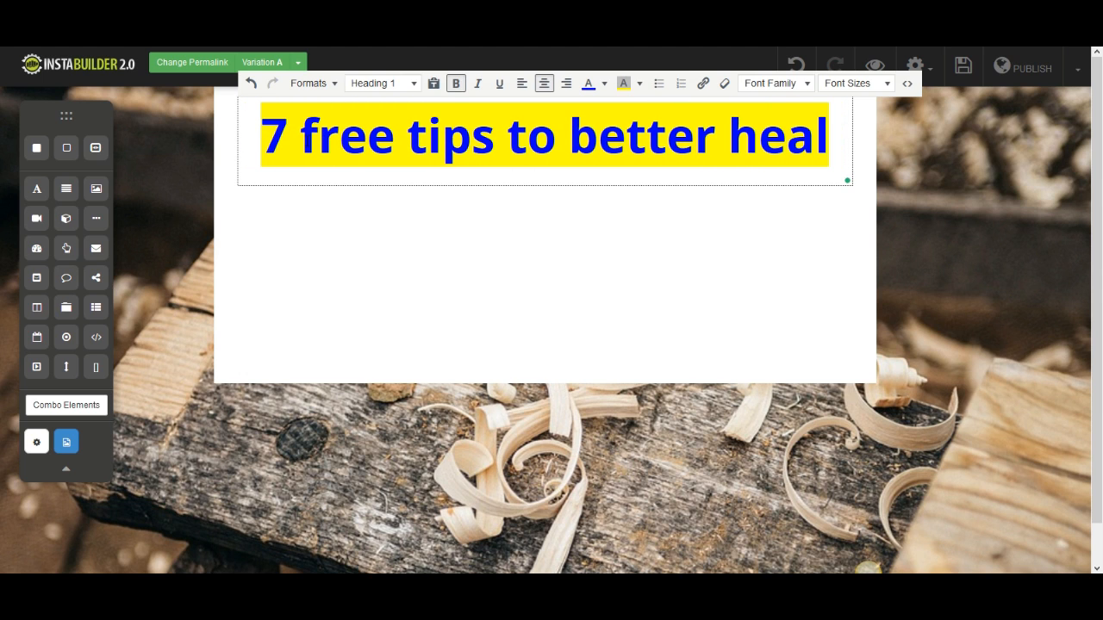
{"action": "type", "text": "th"}
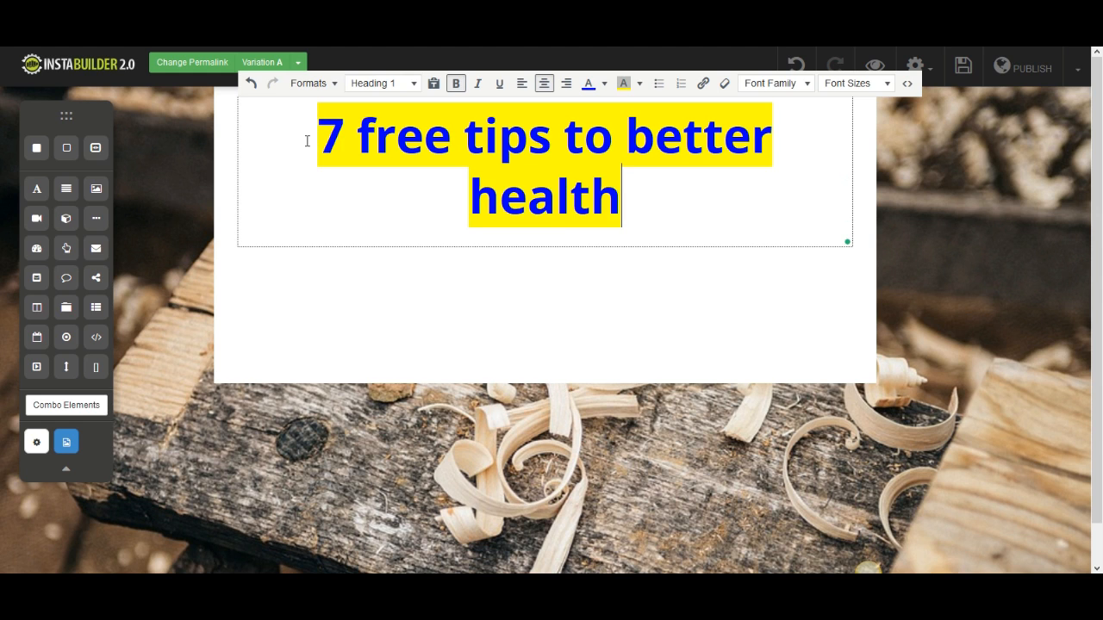
Set the font size of the whole title to 48px
{"action": "triple_click", "coordinate": [586, 206]}
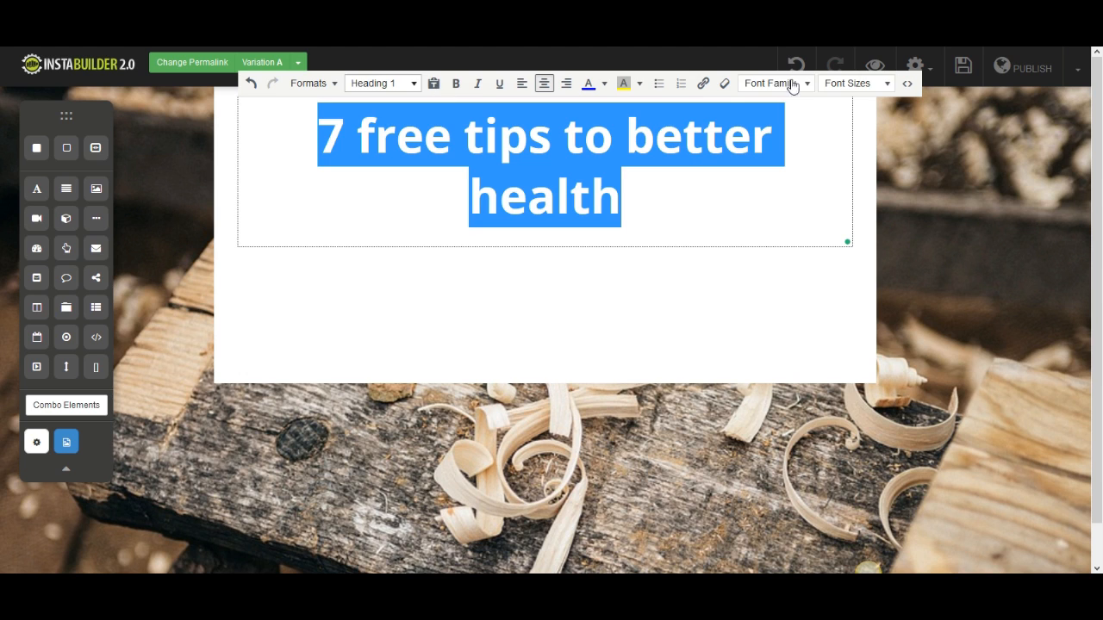
{"action": "left_click", "coordinate": [890, 84]}
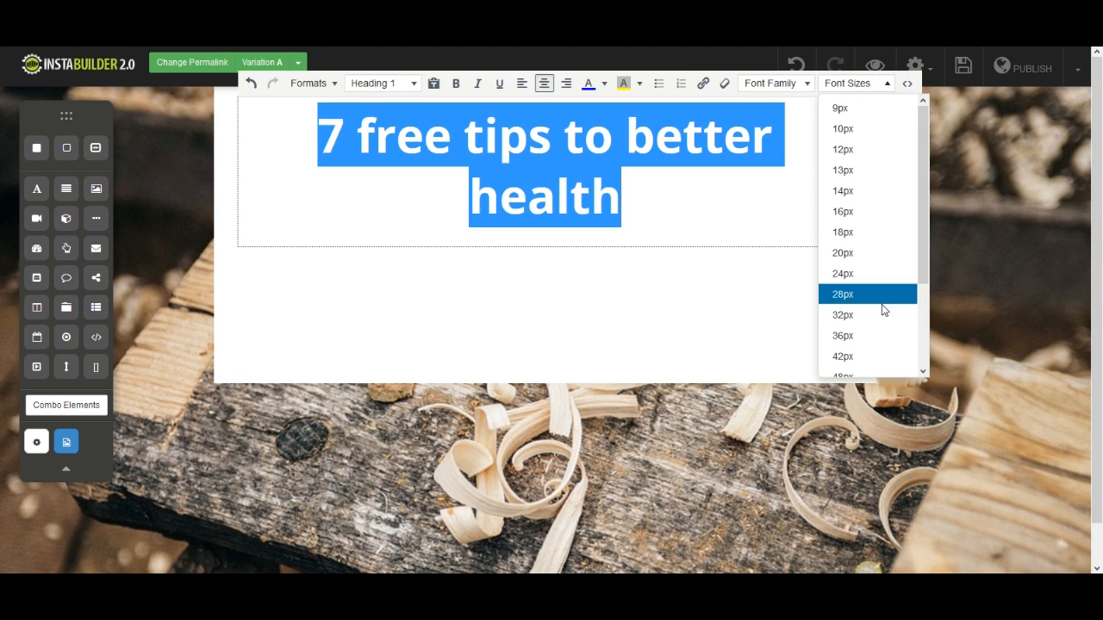
{"action": "scroll", "coordinate": [883, 310], "scroll_direction": "down", "scroll_amount": 1}
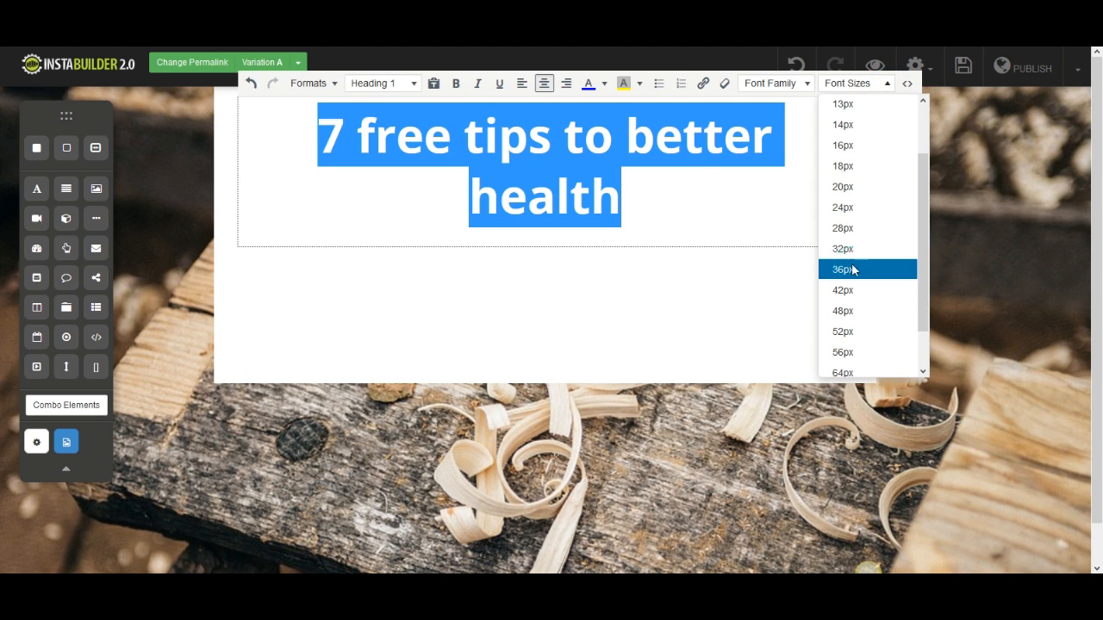
{"action": "left_click", "coordinate": [851, 270]}
{"action": "left_click", "coordinate": [886, 85]}
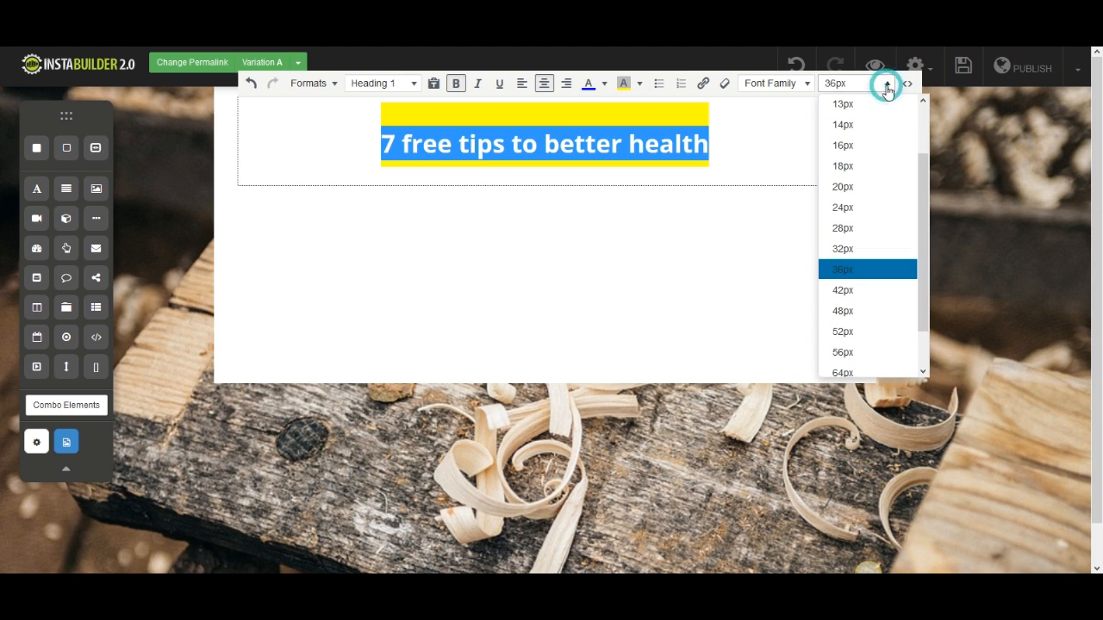
{"action": "left_click", "coordinate": [849, 311]}
{"action": "left_click", "coordinate": [692, 161]}
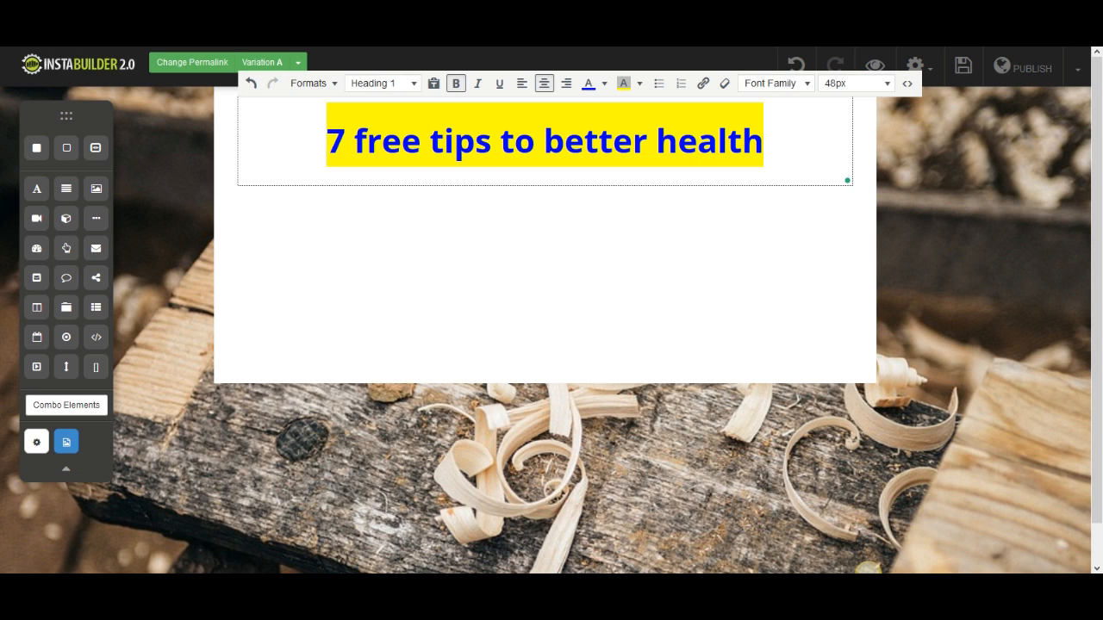
Add a text element directly below the title, open its placeholder text for editing and center it
{"action": "left_click", "coordinate": [63, 196]}
{"action": "left_click_drag", "start_coordinate": [62, 196], "coordinate": [492, 227]}
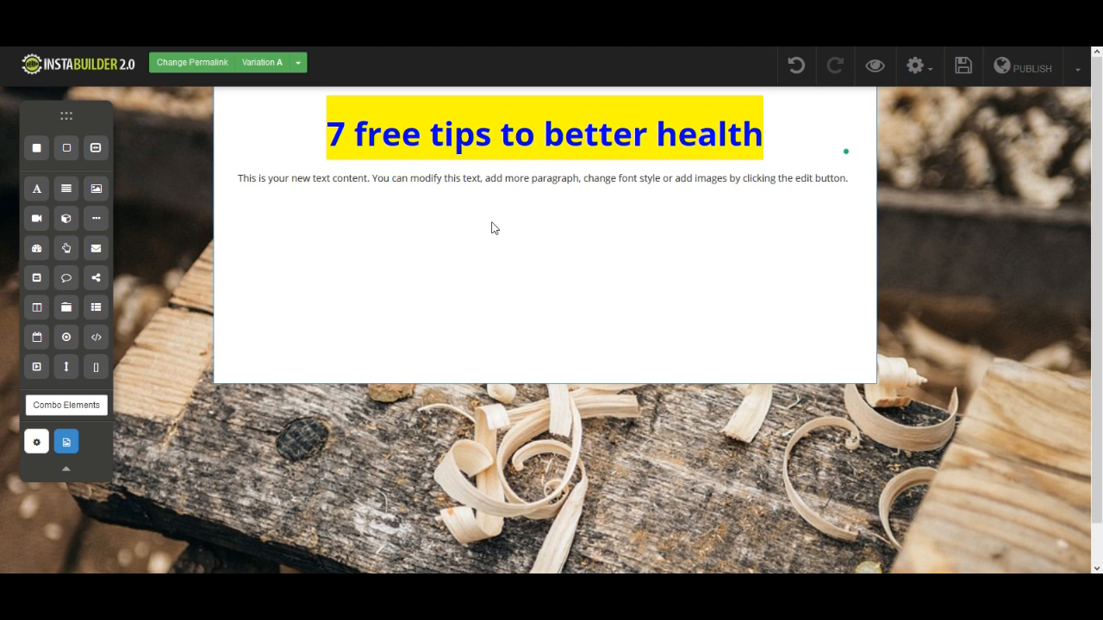
{"action": "double_click", "coordinate": [510, 183]}
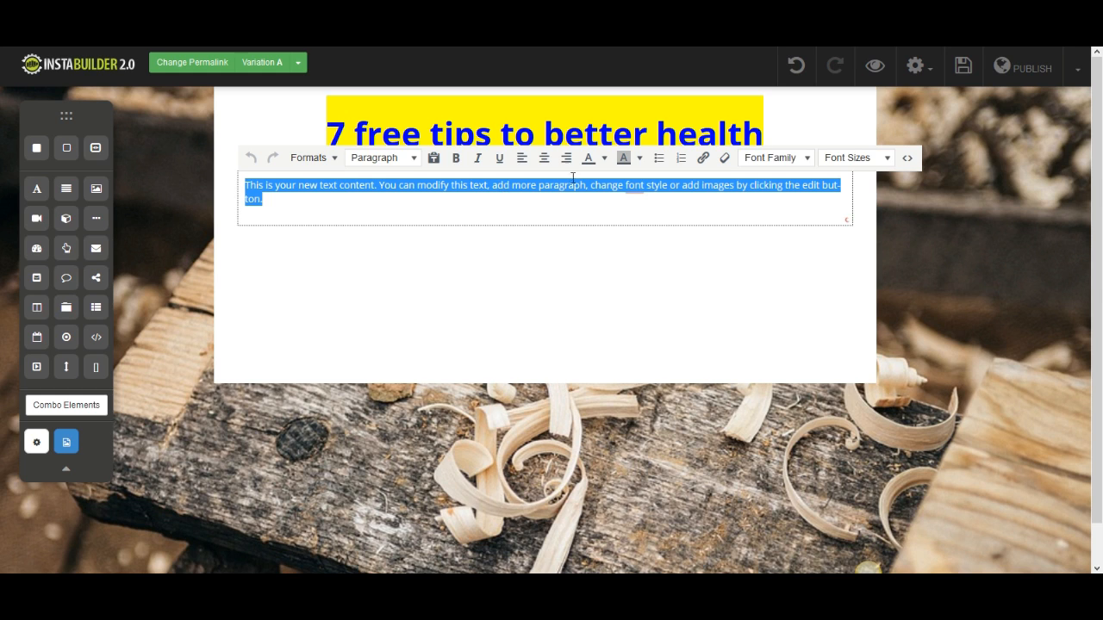
{"action": "left_click", "coordinate": [544, 158]}
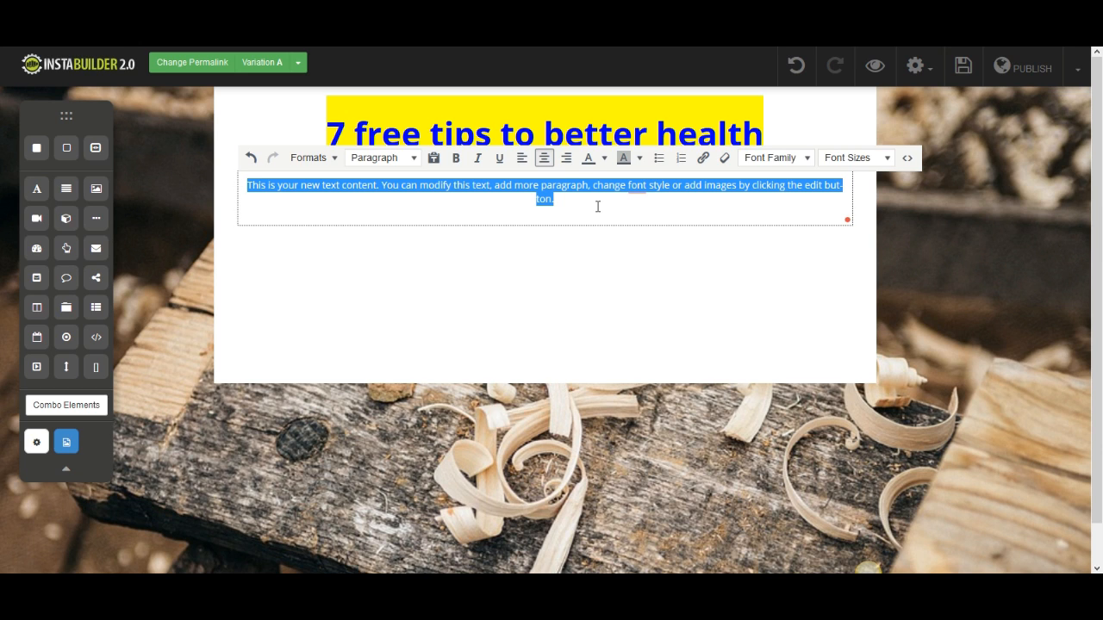
{"action": "type", "text": "Finally live the life y"}
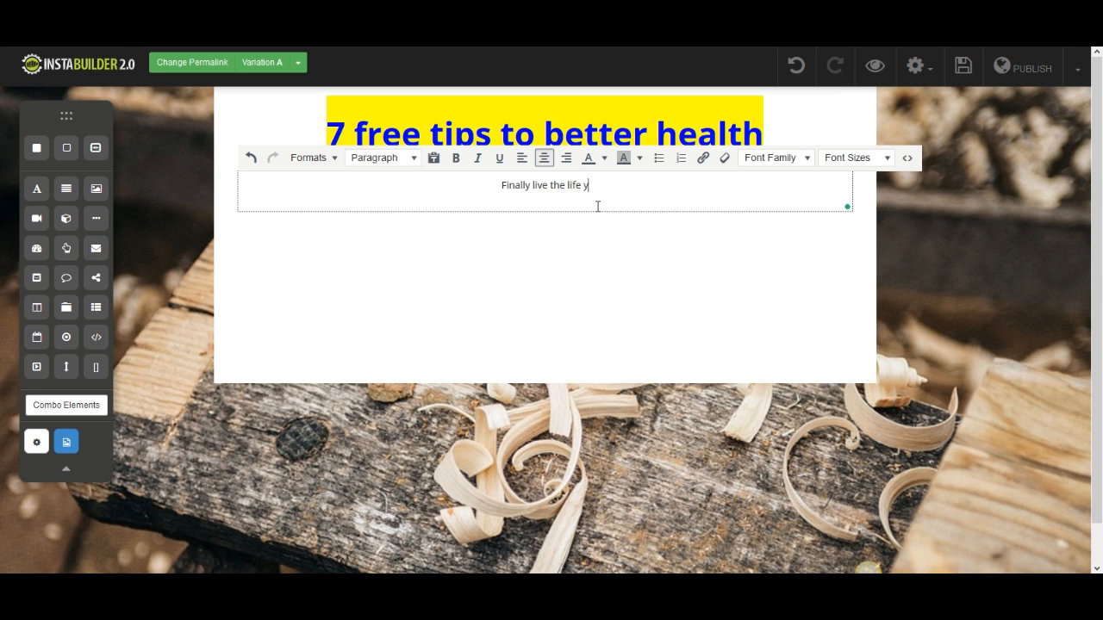
{"action": "key", "text": "BackSpace"}
{"action": "key", "text": "BackSpace"}
{"action": "key", "text": "BackSpace"}
{"action": "key", "text": "BackSpace"}
{"action": "key", "text": "BackSpace"}
{"action": "key", "text": "BackSpace"}
{"action": "key", "text": "BackSpace"}
{"action": "key", "text": "BackSpace"}
{"action": "key", "text": "BackSpace"}
{"action": "key", "text": "BackSpace"}
{"action": "key", "text": "BackSpace"}
{"action": "key", "text": "BackSpace"}
{"action": "key", "text": "BackSpace"}
{"action": "key", "text": "BackSpace"}
{"action": "key", "text": "BackSpace"}
{"action": "key", "text": "BackSpace"}
{"action": "key", "text": "BackSpace"}
{"action": "key", "text": "BackSpace"}
{"action": "key", "text": "BackSpace"}
{"action": "key", "text": "BackSpace"}
{"action": "key", "text": "BackSpace"}
{"action": "key", "text": "BackSpace"}
{"action": "key", "text": "BackSpace"}
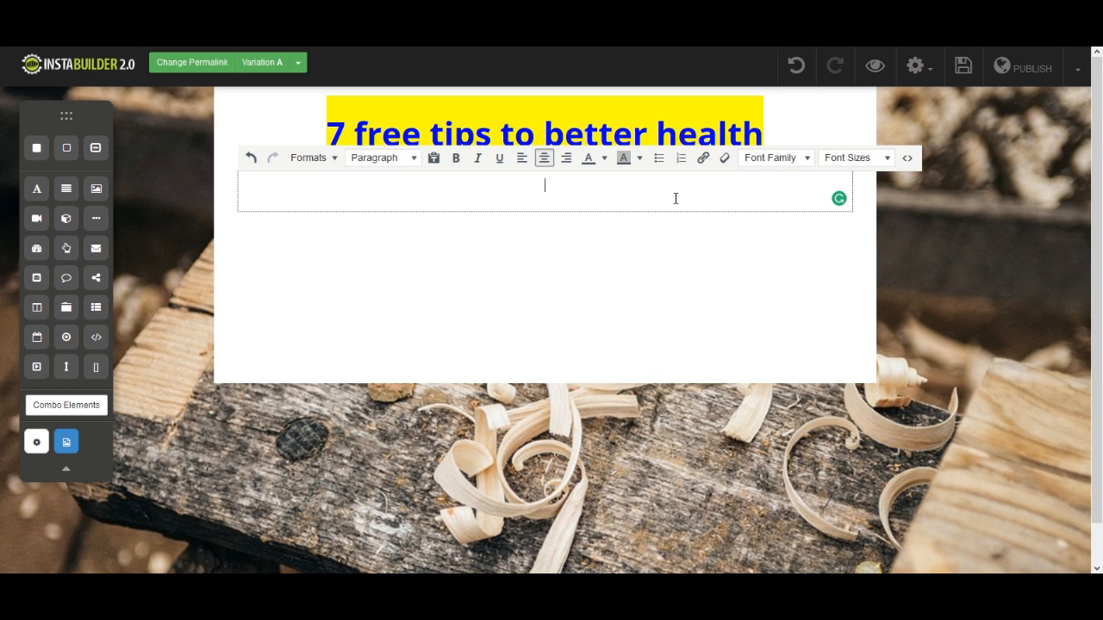
Replace the paragraph below the title with "Get these tips today to live a healthier life today", correcting any misspelling
{"action": "type", "text": "t thses tips "}
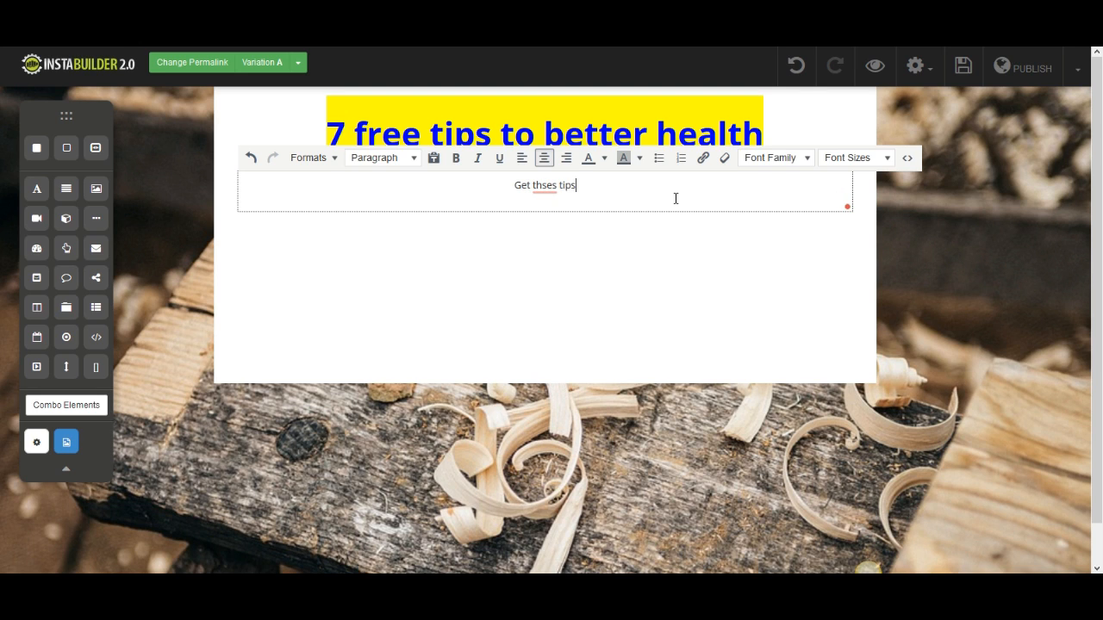
{"action": "type", "text": "today "}
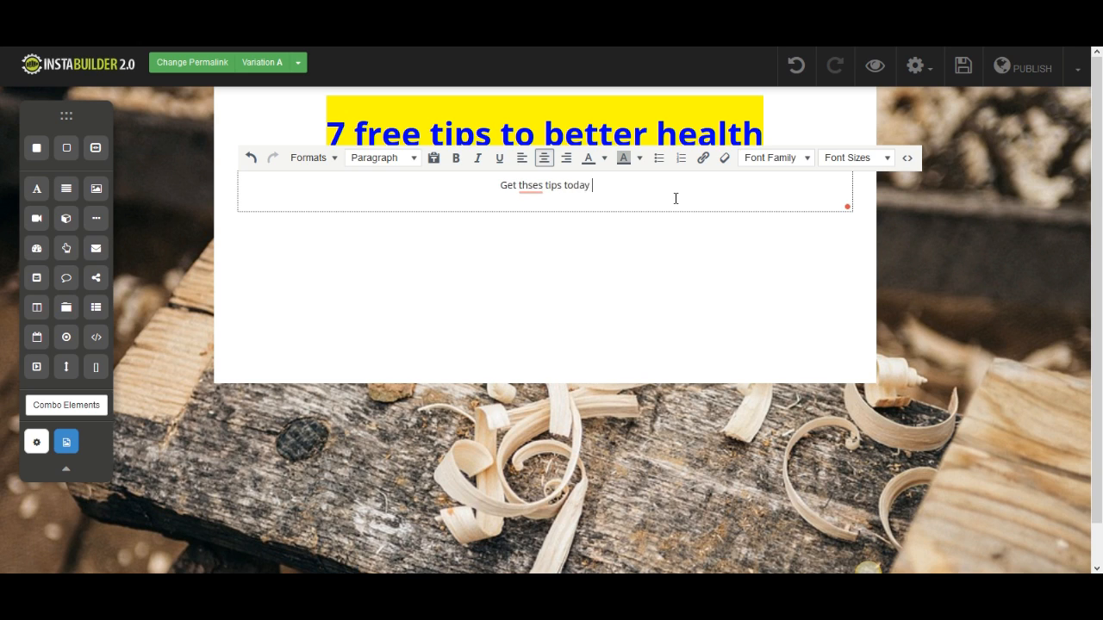
{"action": "type", "text": "to li"}
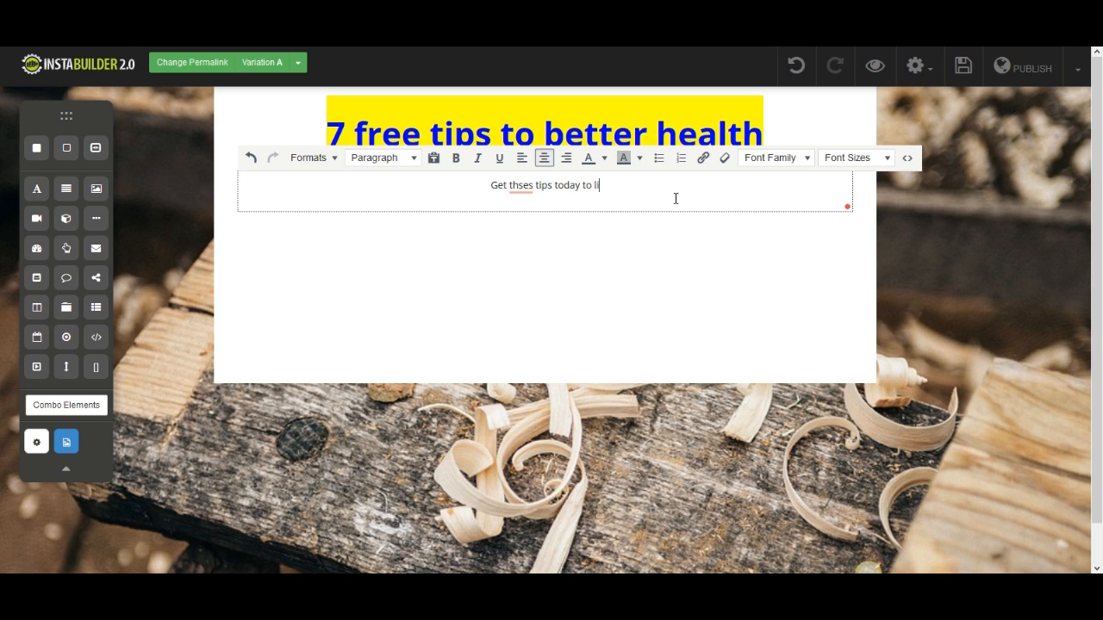
{"action": "type", "text": "ve a hea"}
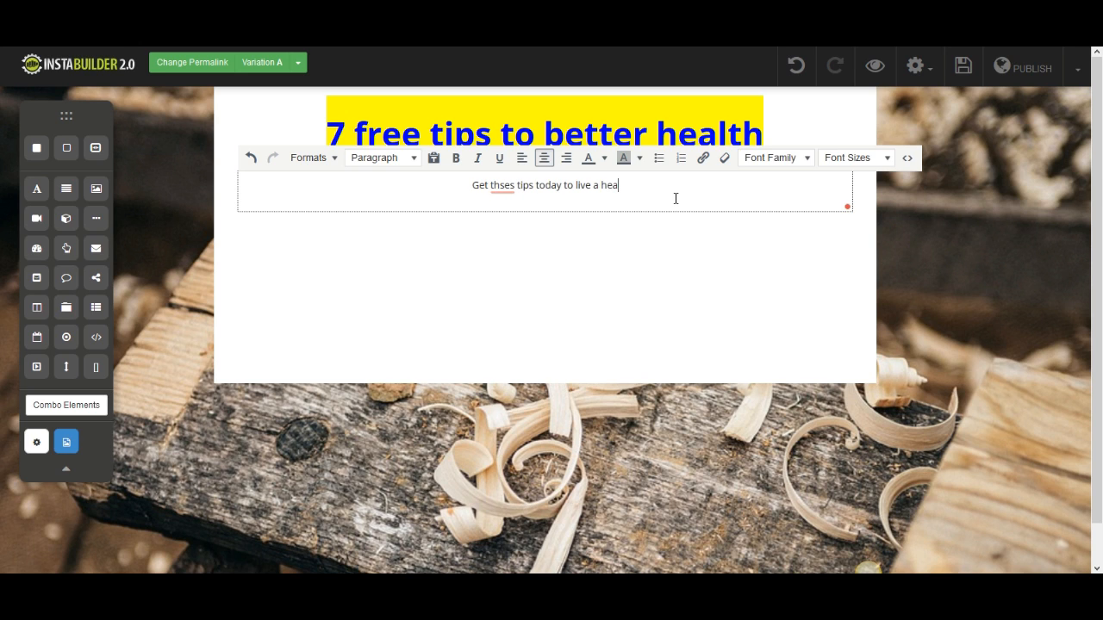
{"action": "type", "text": "lthier "}
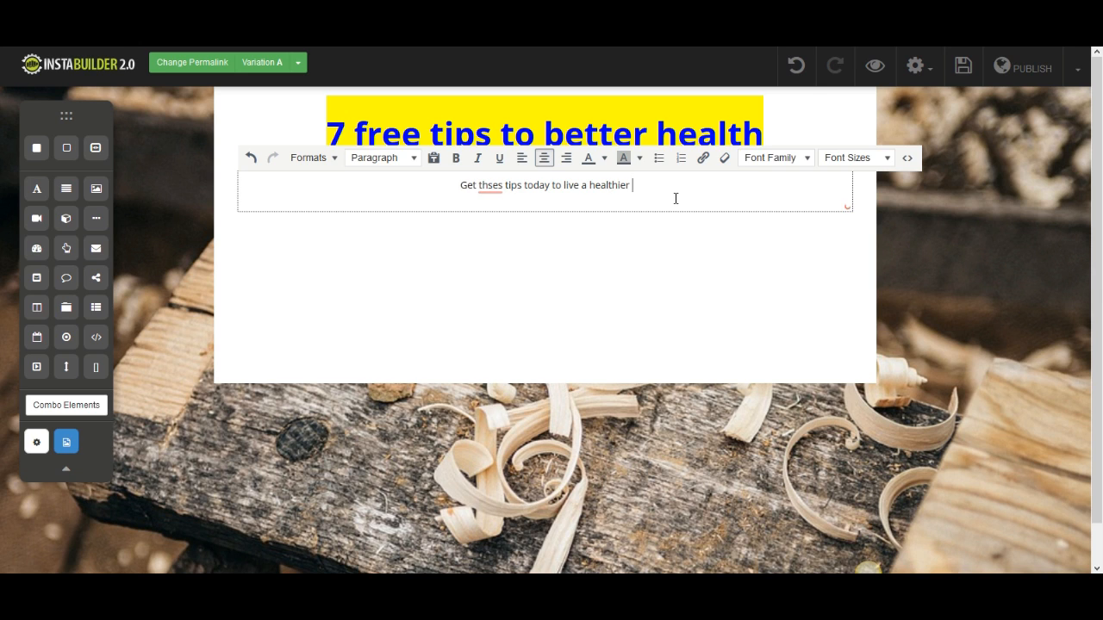
{"action": "type", "text": "life today"}
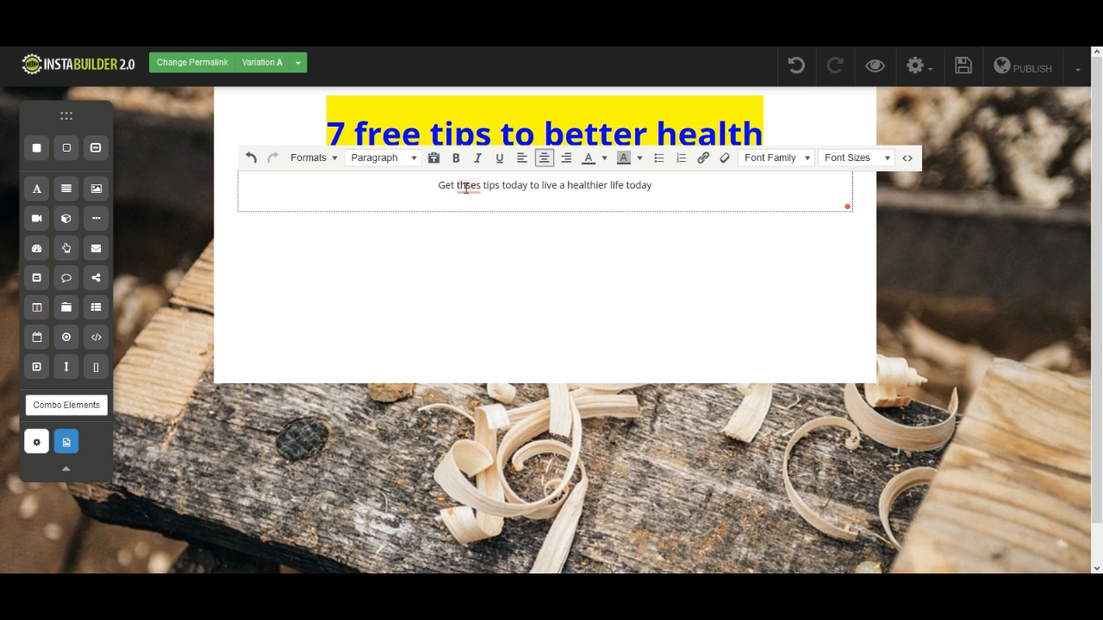
{"action": "mouse_move", "coordinate": [462, 187]}
{"action": "left_click", "coordinate": [540, 223]}
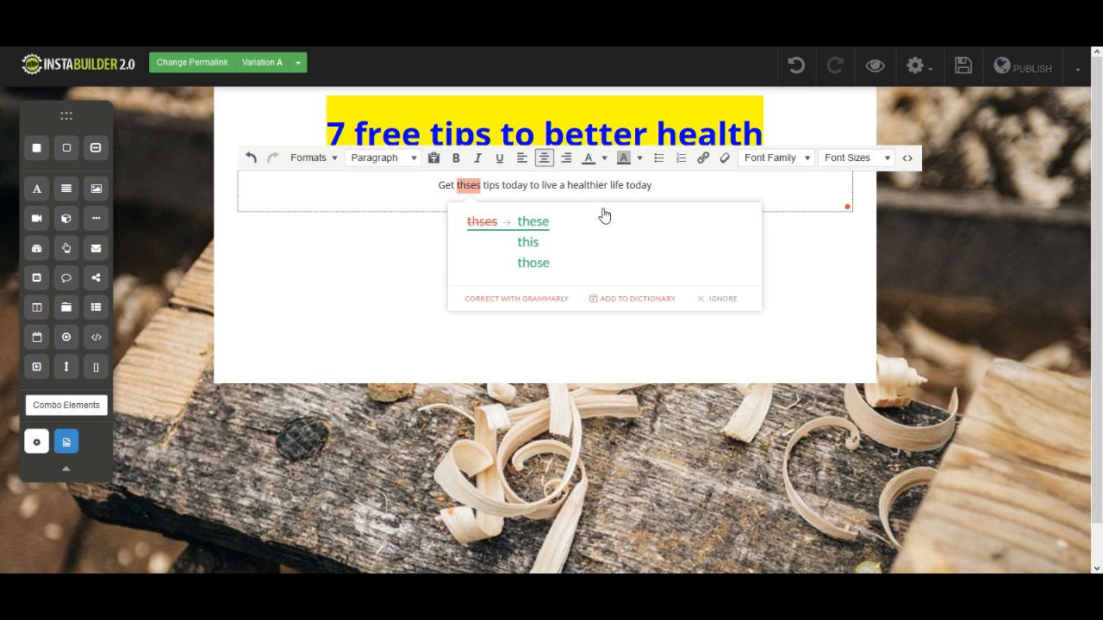
Give the whole paragraph below the title a yellow background color and blue text color
{"action": "left_click", "coordinate": [632, 179]}
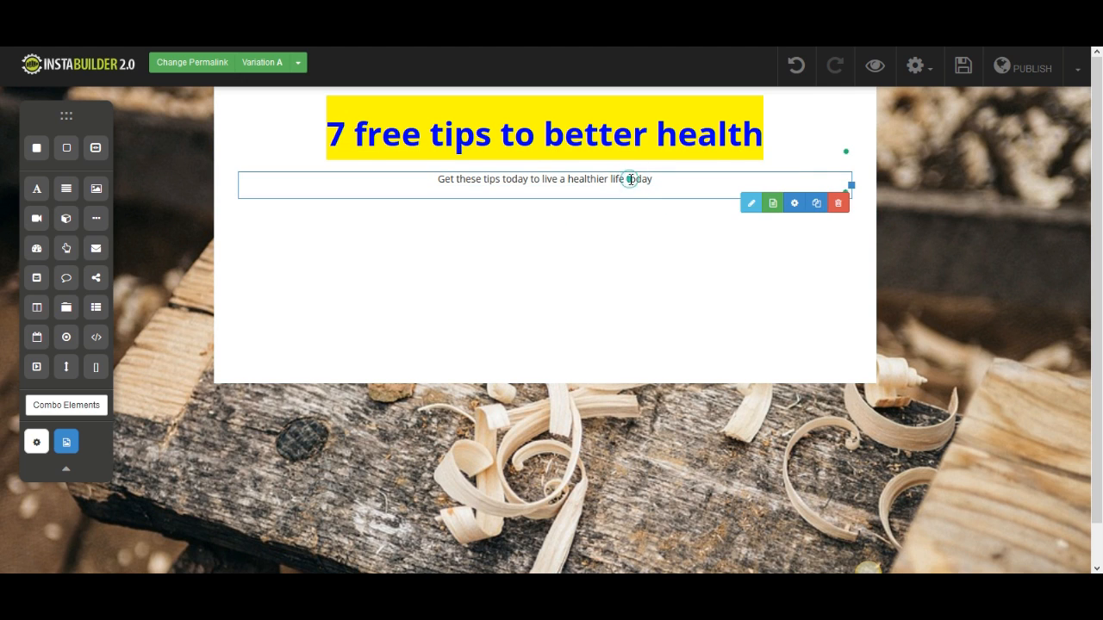
{"action": "double_click", "coordinate": [632, 179]}
{"action": "left_click", "coordinate": [639, 158]}
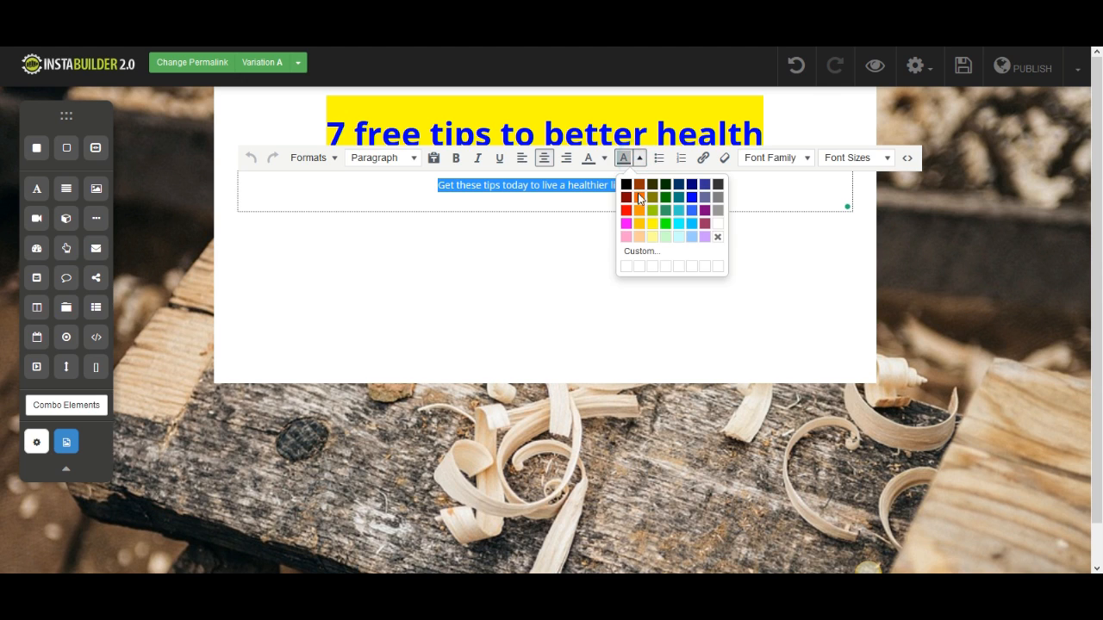
{"action": "left_click", "coordinate": [653, 223]}
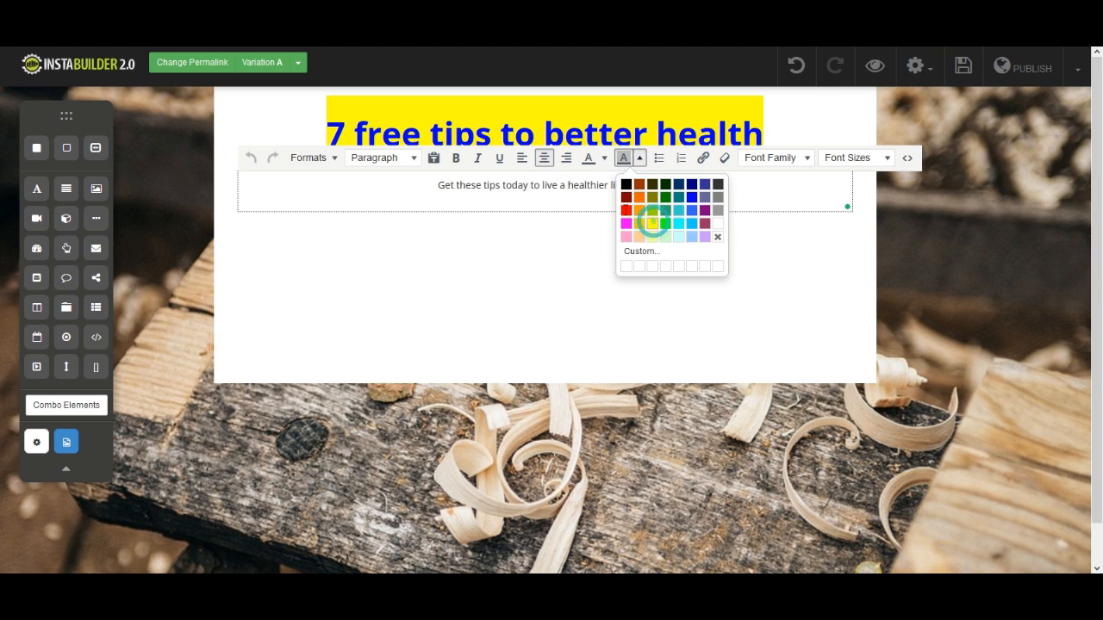
{"action": "left_click", "coordinate": [605, 158]}
{"action": "left_click", "coordinate": [648, 208]}
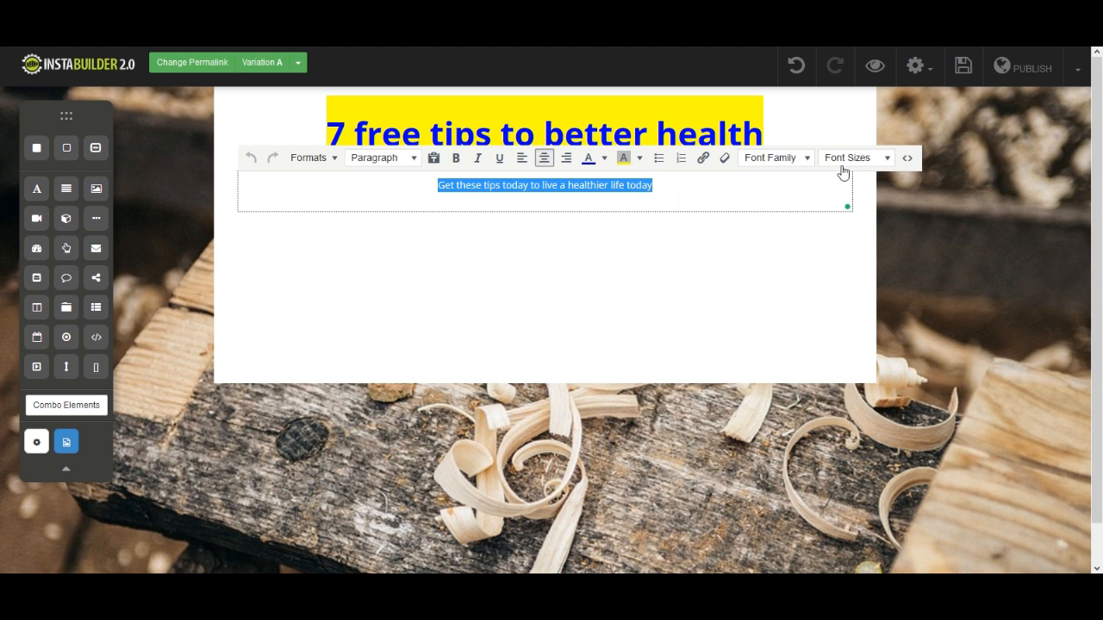
Set the font size of the paragraph below the title to 32px and finish editing it
{"action": "left_click", "coordinate": [882, 160]}
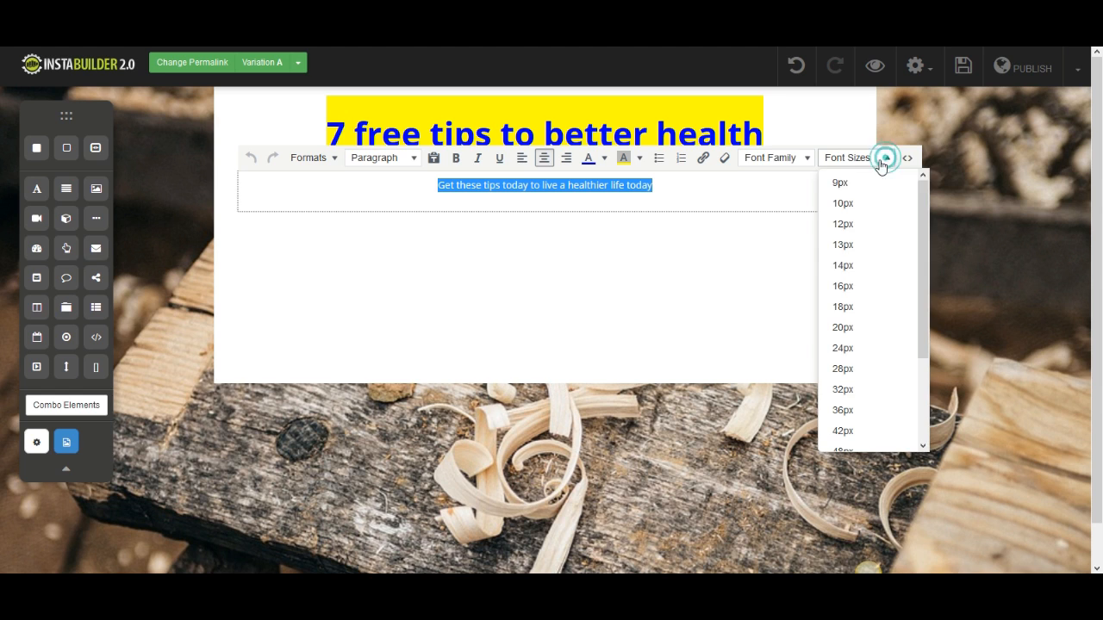
{"action": "left_click", "coordinate": [852, 390]}
{"action": "left_click", "coordinate": [648, 284]}
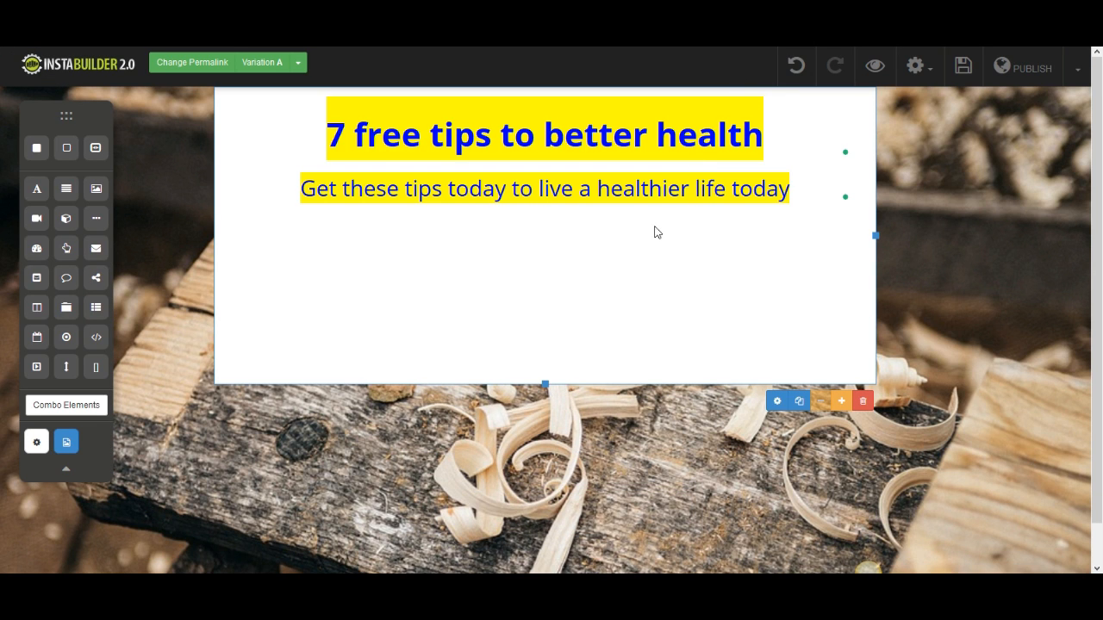
Extend the white content area downward and add a horizontal divider line below the paragraph text
{"action": "left_click_drag", "start_coordinate": [545, 384], "coordinate": [545, 478]}
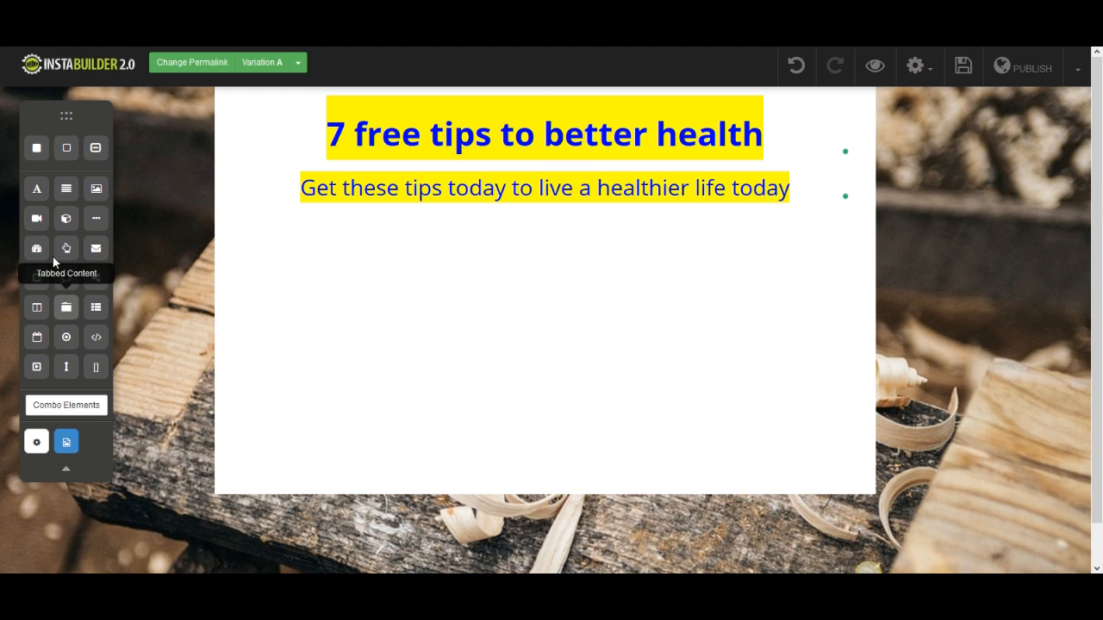
{"action": "left_click_drag", "start_coordinate": [96, 224], "coordinate": [570, 243]}
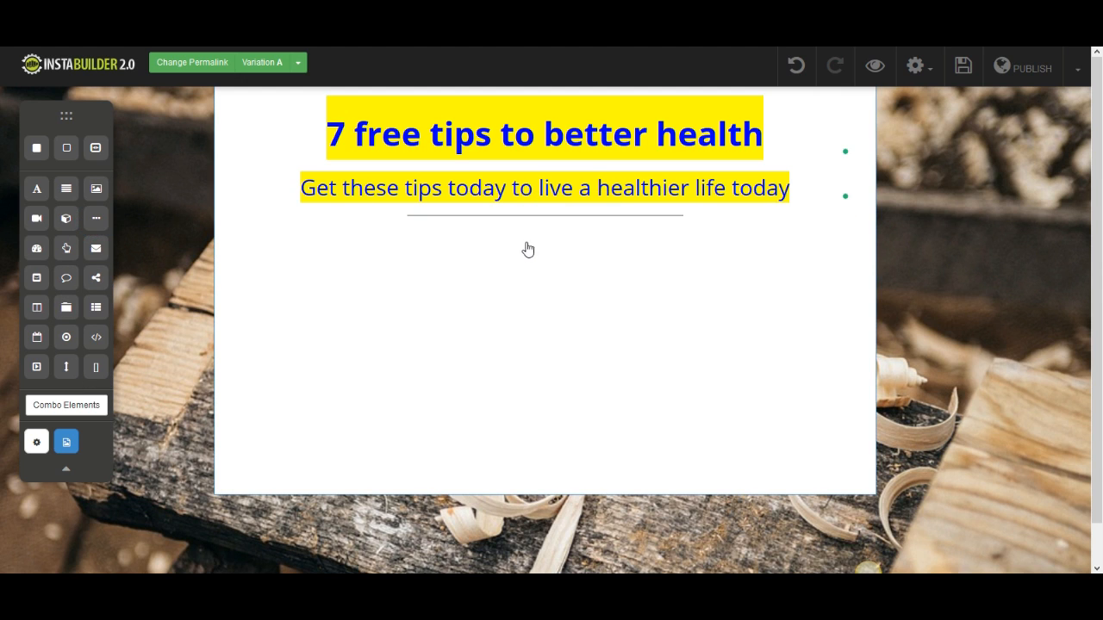
Set the divider line below the paragraph to the red color #b94a48 with a Dashed line style
{"action": "left_click", "coordinate": [523, 217]}
{"action": "left_click", "coordinate": [627, 242]}
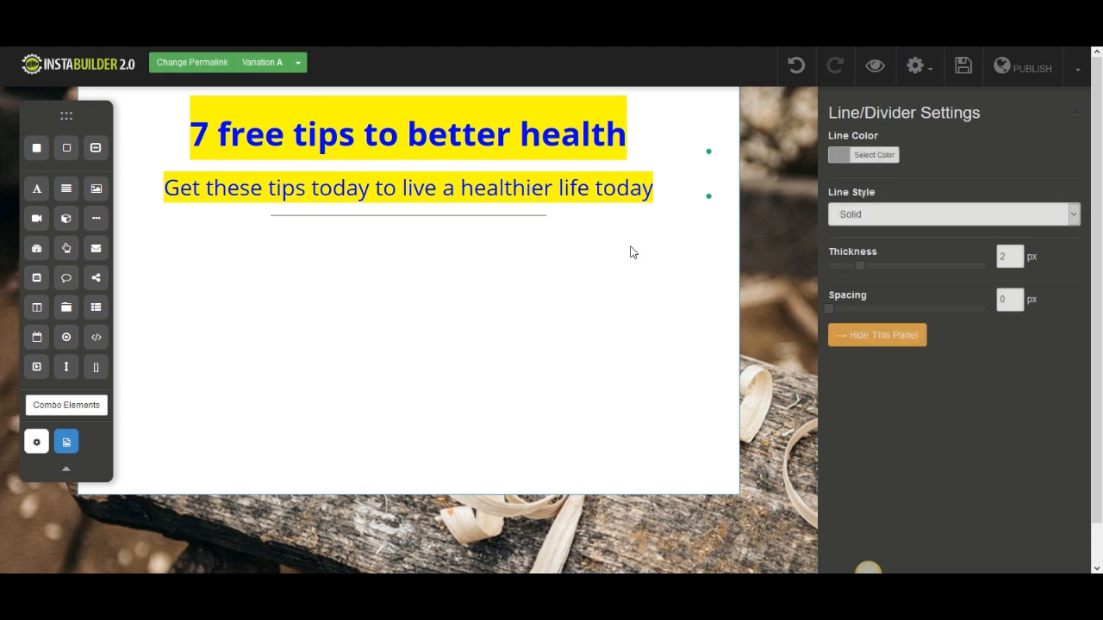
{"action": "mouse_move", "coordinate": [451, 216]}
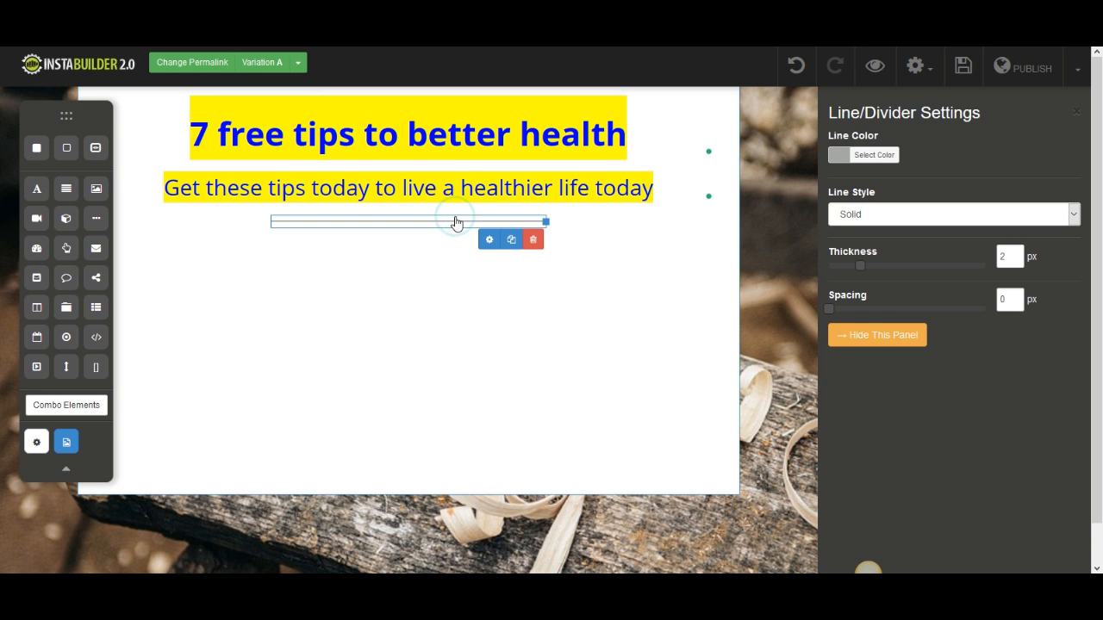
{"action": "left_click", "coordinate": [842, 160]}
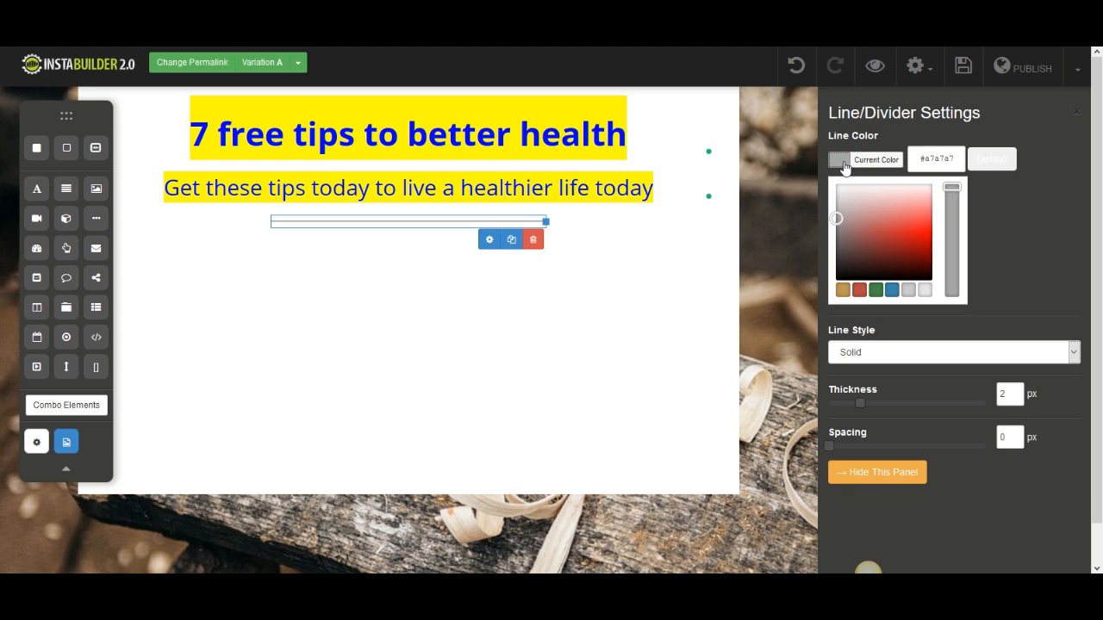
{"action": "left_click", "coordinate": [859, 290]}
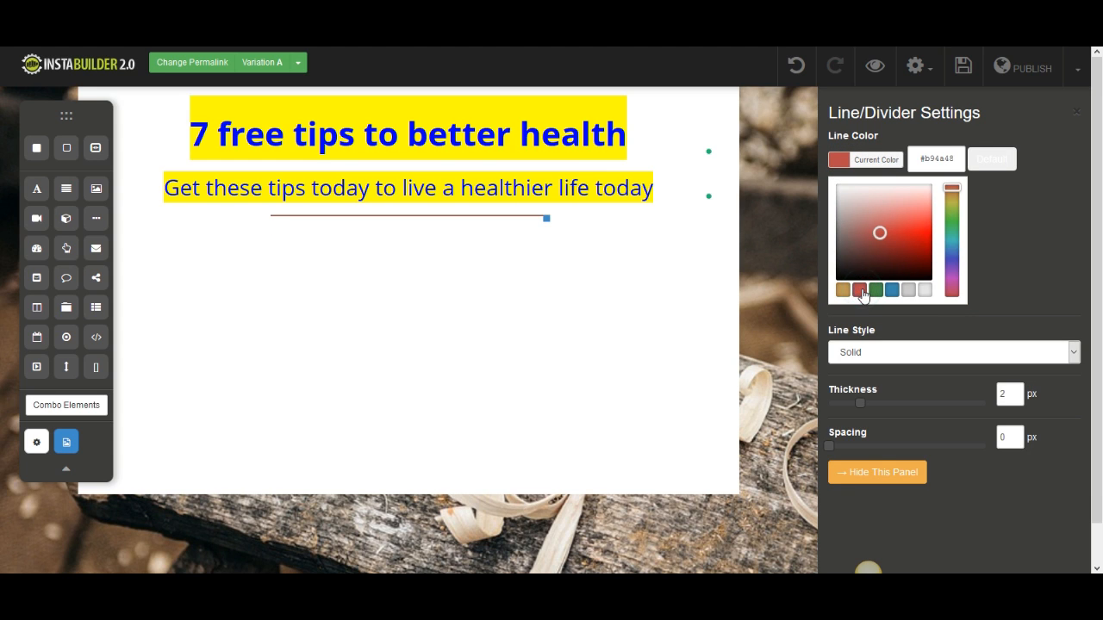
{"action": "left_click", "coordinate": [871, 353]}
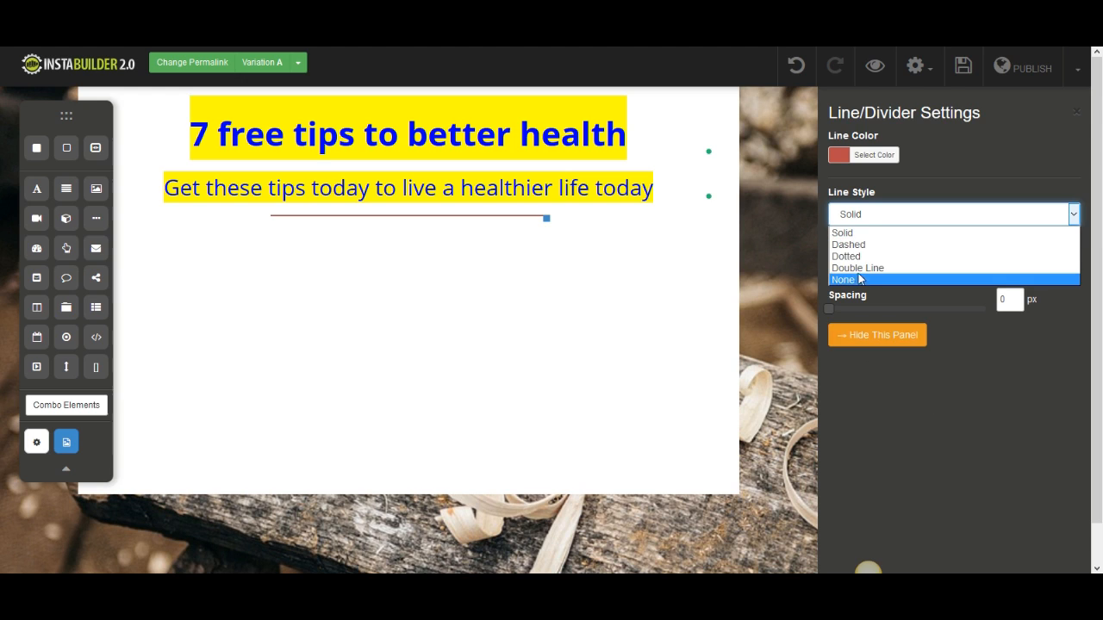
{"action": "left_click", "coordinate": [858, 245]}
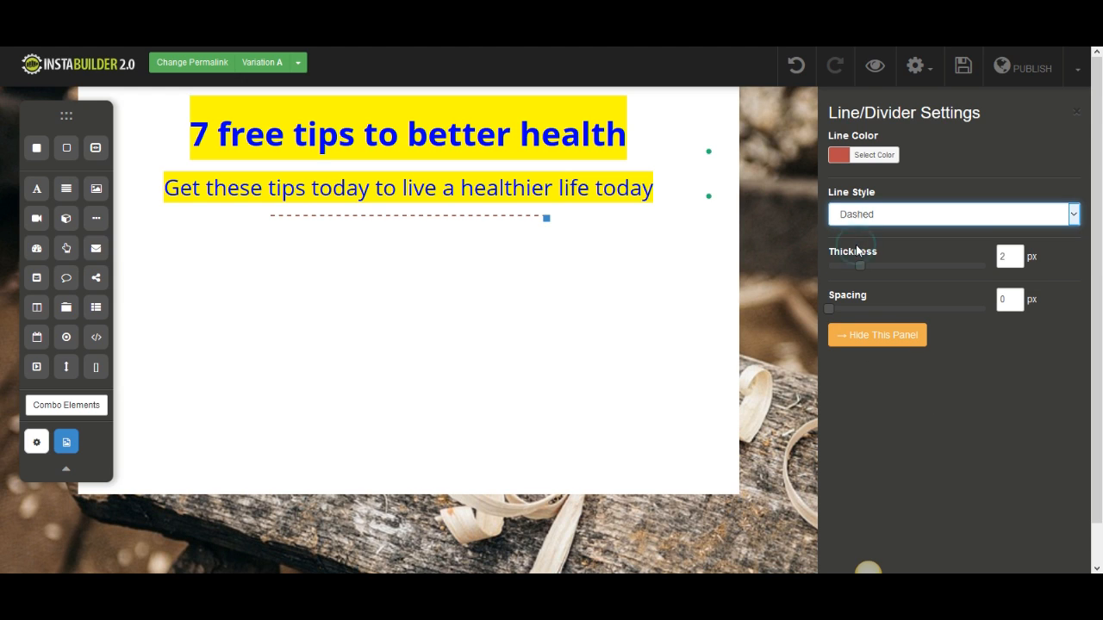
Set the dashed divider's thickness to 4 px and its spacing to 21 px, and close its settings
{"action": "left_click", "coordinate": [862, 266]}
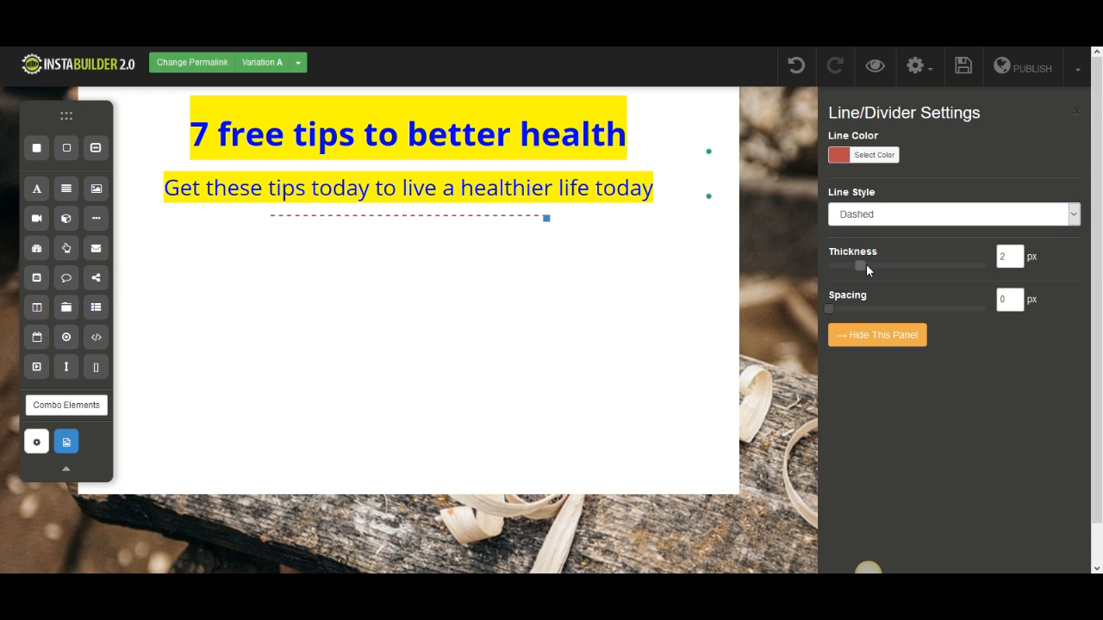
{"action": "left_click_drag", "start_coordinate": [880, 265], "coordinate": [889, 268]}
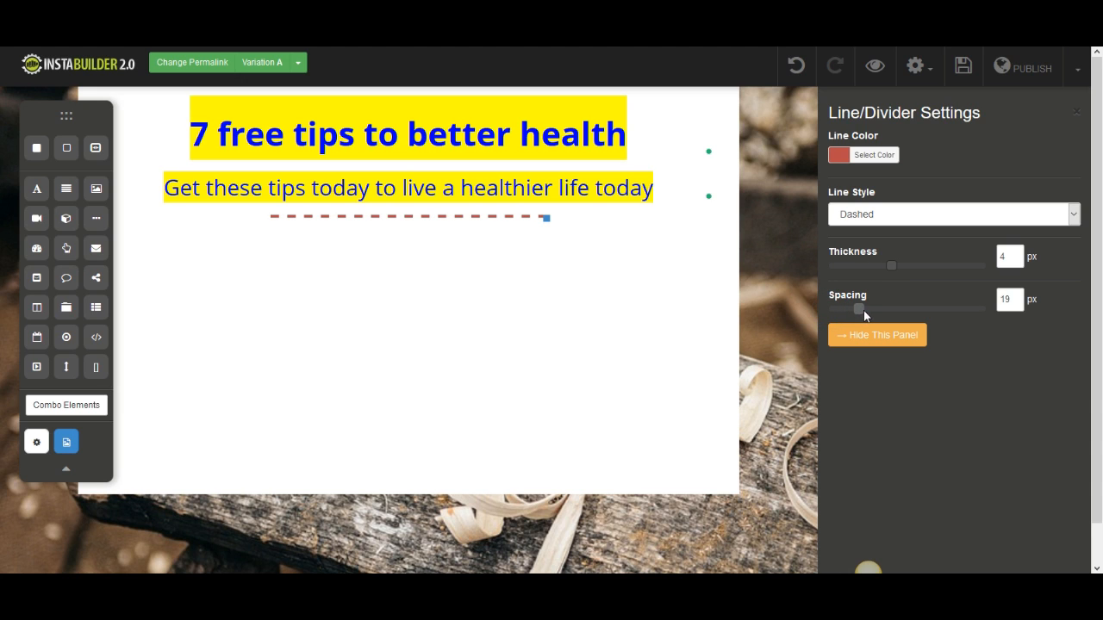
{"action": "left_click_drag", "start_coordinate": [870, 315], "coordinate": [866, 319]}
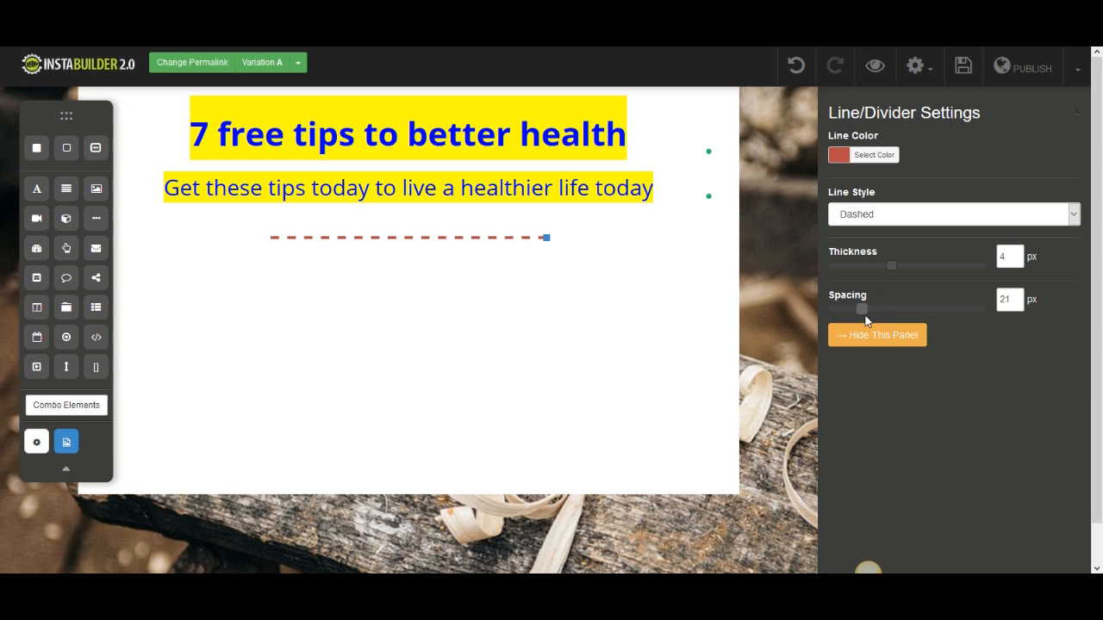
{"action": "left_click", "coordinate": [870, 335]}
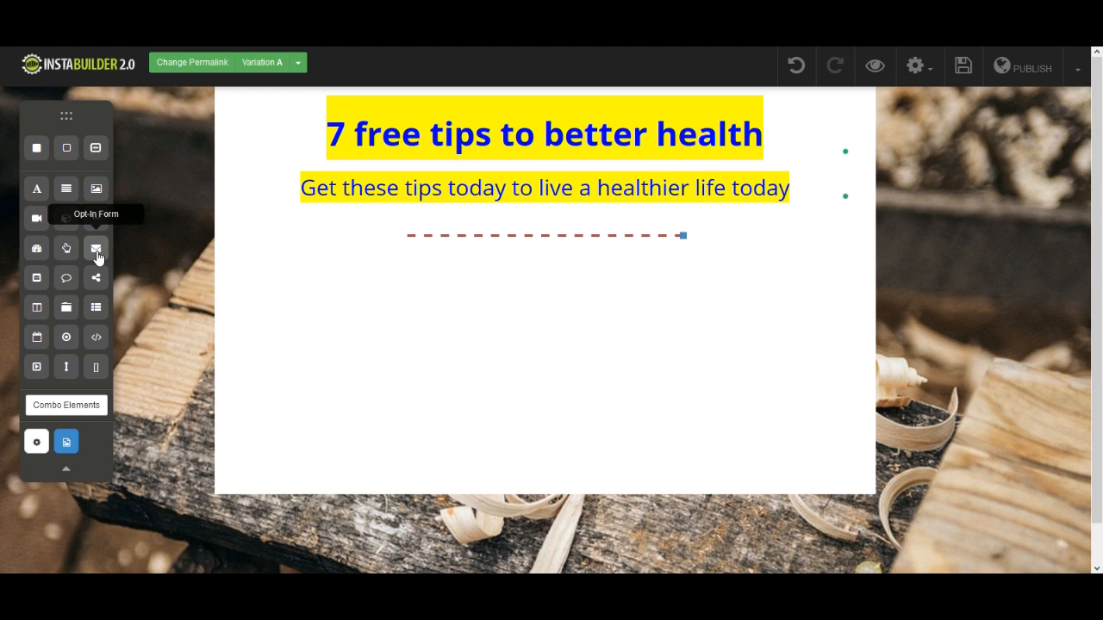
Add an opt-in form below the dashed divider and enlarge it so its fields are wider than the divider
{"action": "left_click_drag", "start_coordinate": [96, 257], "coordinate": [532, 354]}
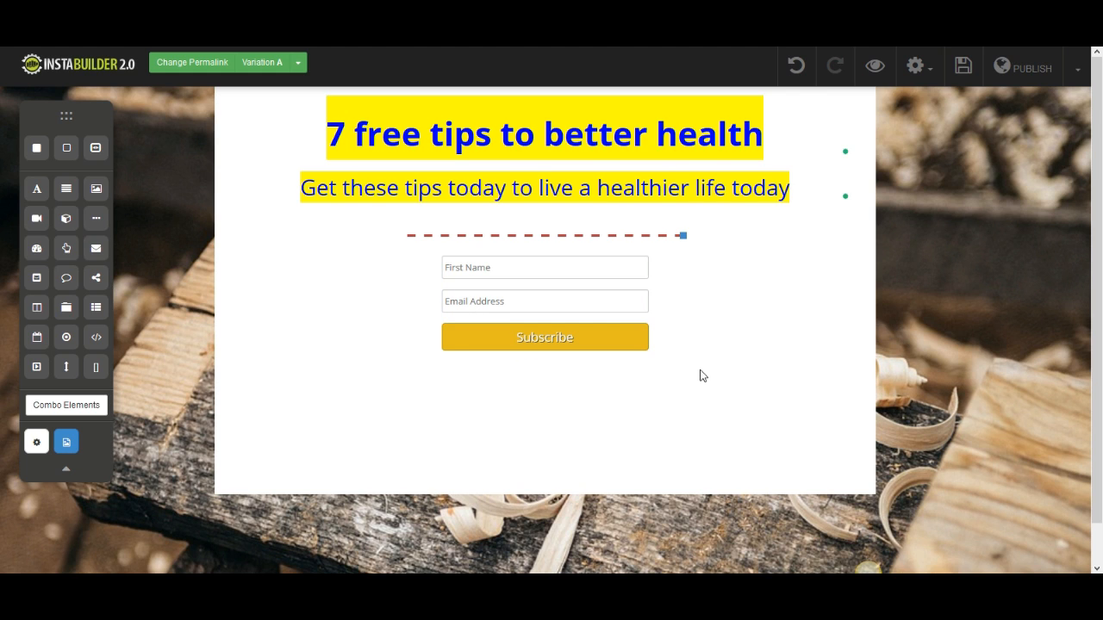
{"action": "left_click", "coordinate": [640, 302]}
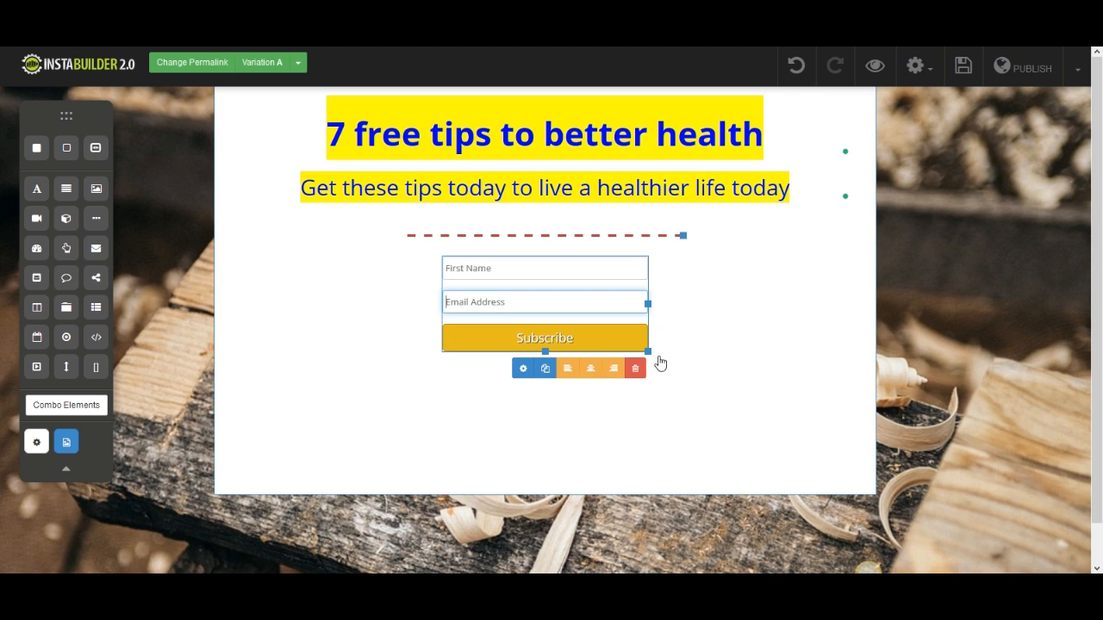
{"action": "left_click_drag", "start_coordinate": [647, 352], "coordinate": [793, 417]}
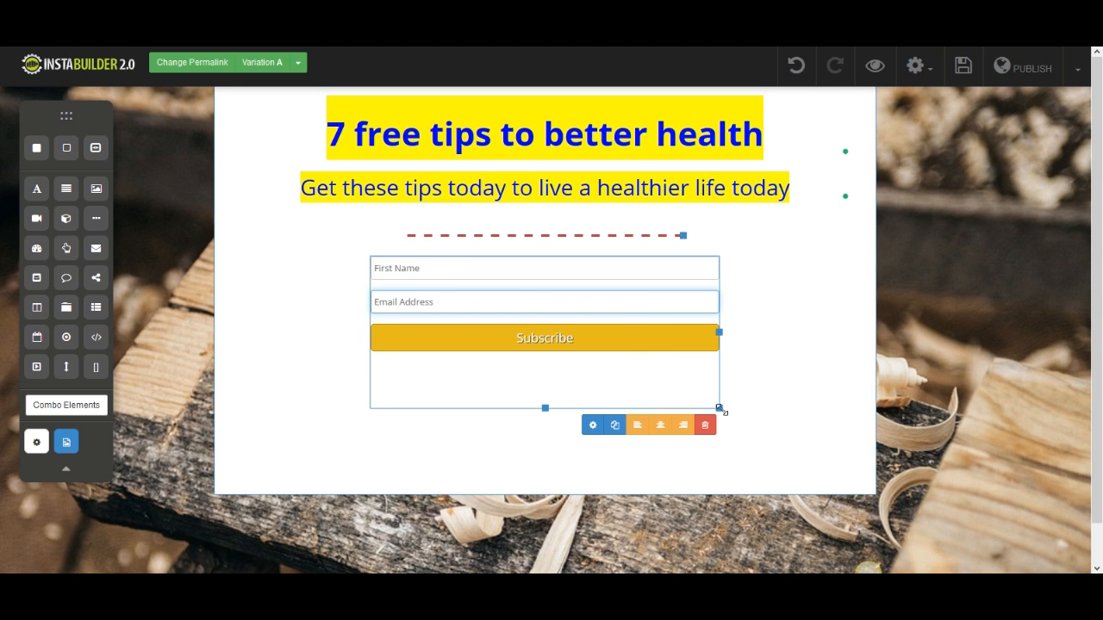
{"action": "left_click_drag", "start_coordinate": [720, 409], "coordinate": [694, 386]}
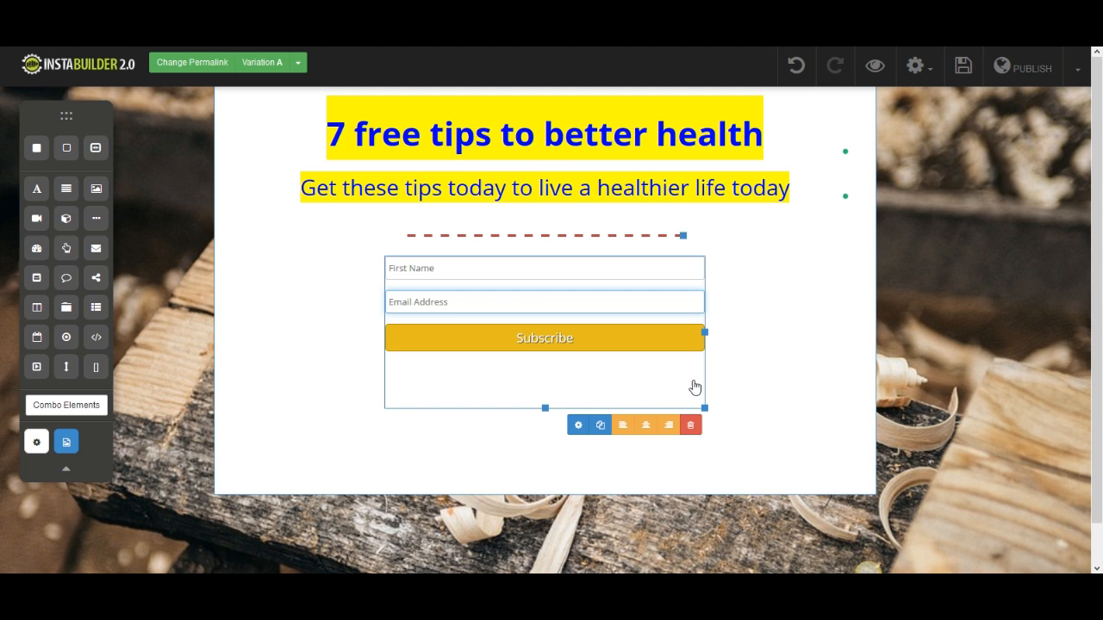
Open the opt-in form's HTML code settings, switch to the AWeber publish page and copy the whole JavaScript snippet
{"action": "left_click", "coordinate": [576, 425]}
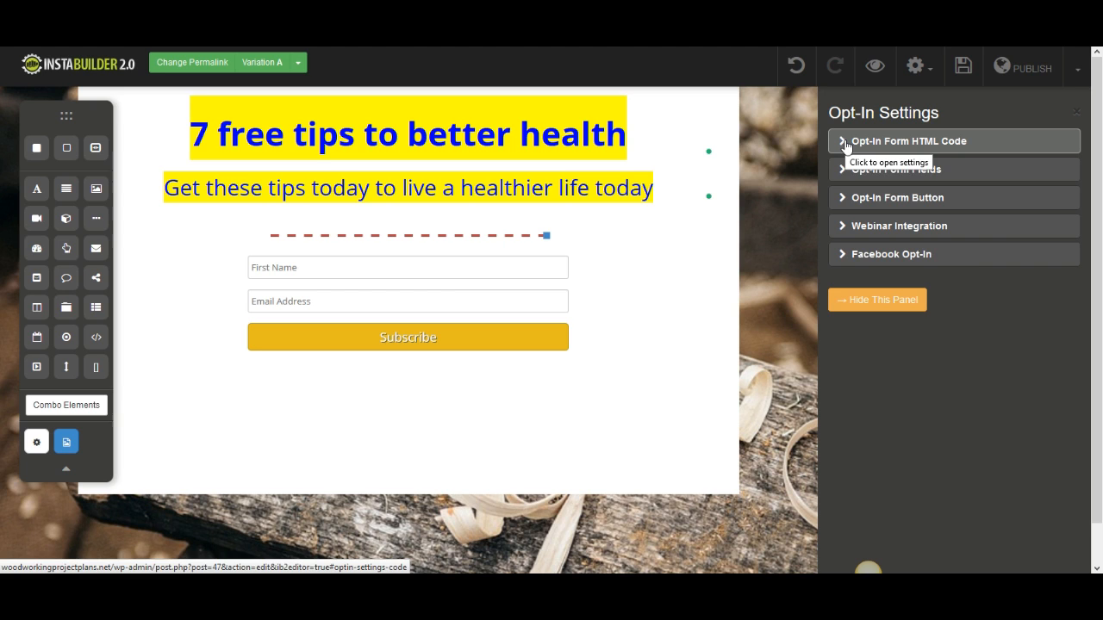
{"action": "left_click", "coordinate": [845, 144]}
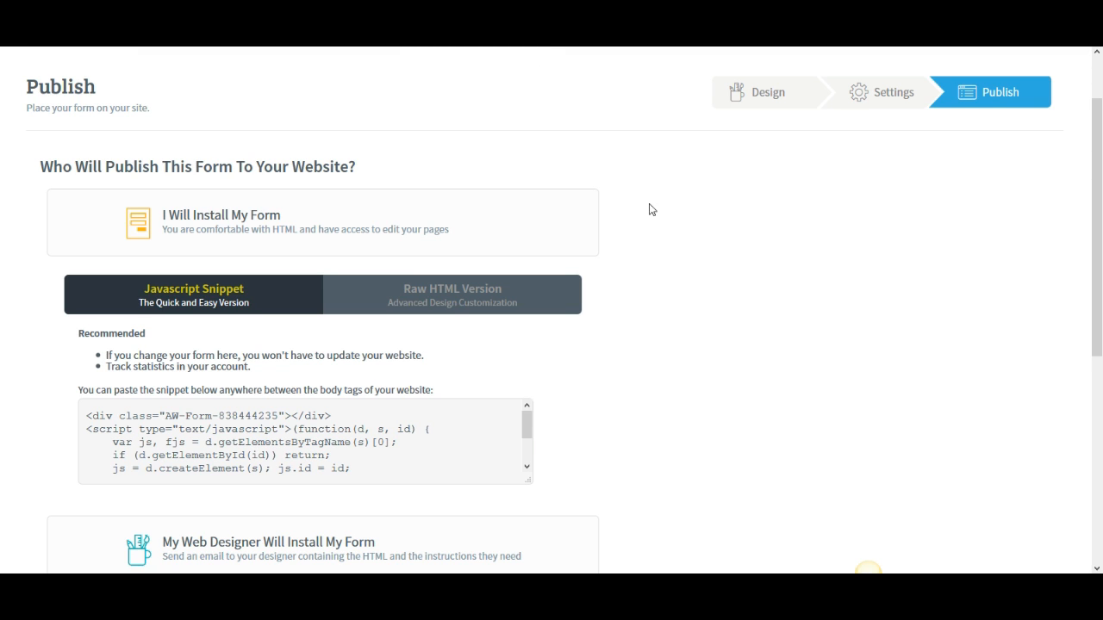
{"action": "left_click", "coordinate": [220, 425]}
{"action": "left_click", "coordinate": [640, 426]}
{"action": "left_click", "coordinate": [164, 423]}
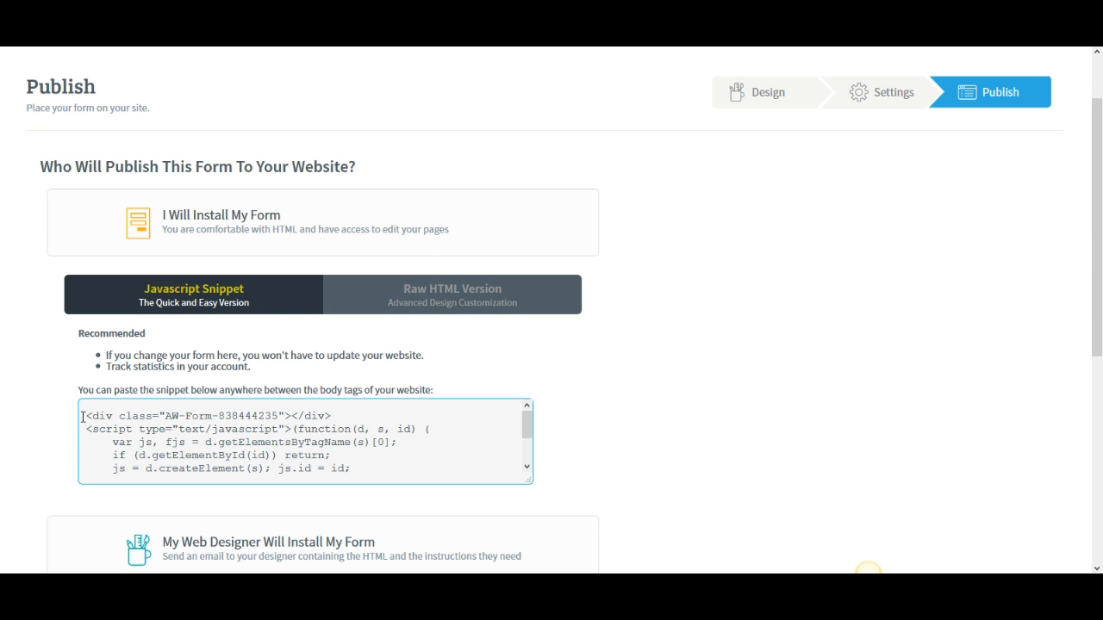
{"action": "left_click_drag", "start_coordinate": [83, 418], "coordinate": [206, 484]}
{"action": "left_click", "coordinate": [219, 483]}
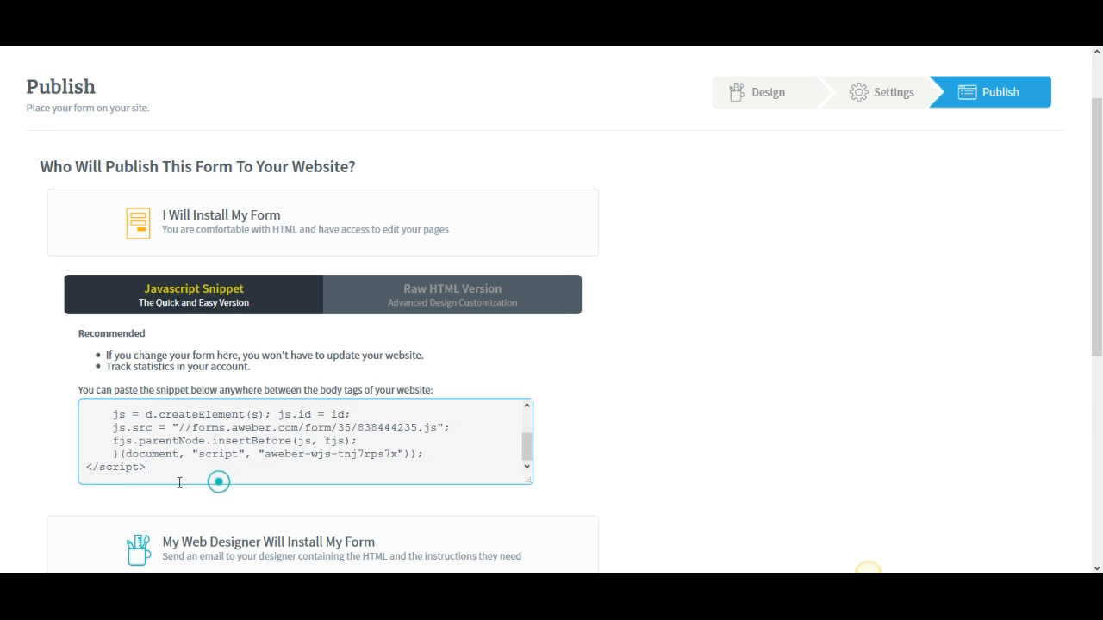
{"action": "left_click_drag", "start_coordinate": [151, 471], "coordinate": [97, 373]}
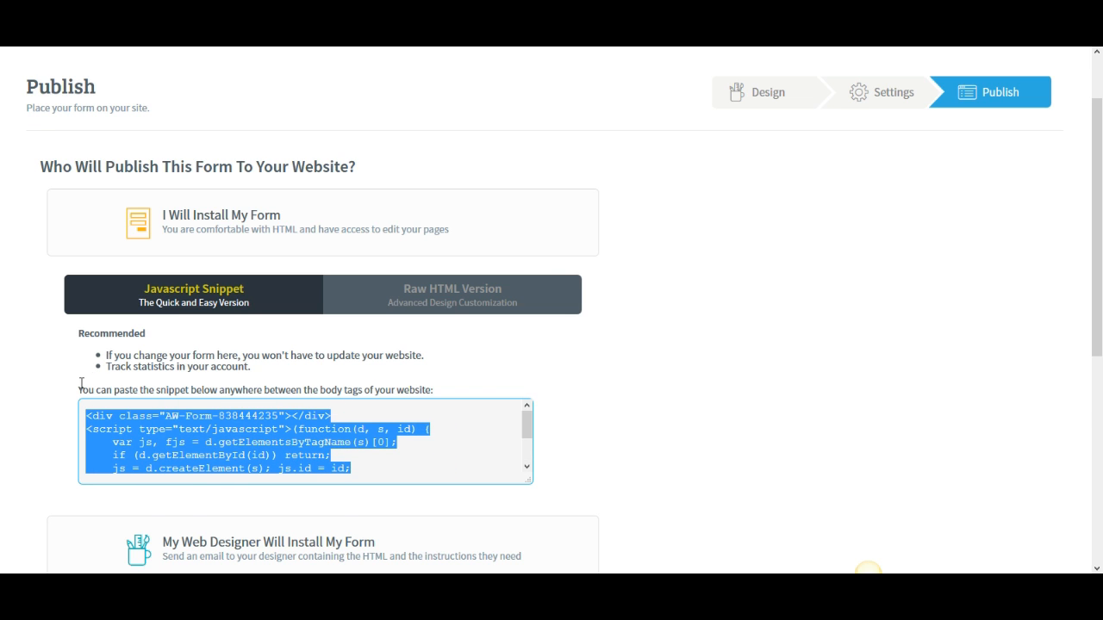
{"action": "right_click", "coordinate": [151, 437]}
{"action": "left_click", "coordinate": [184, 485]}
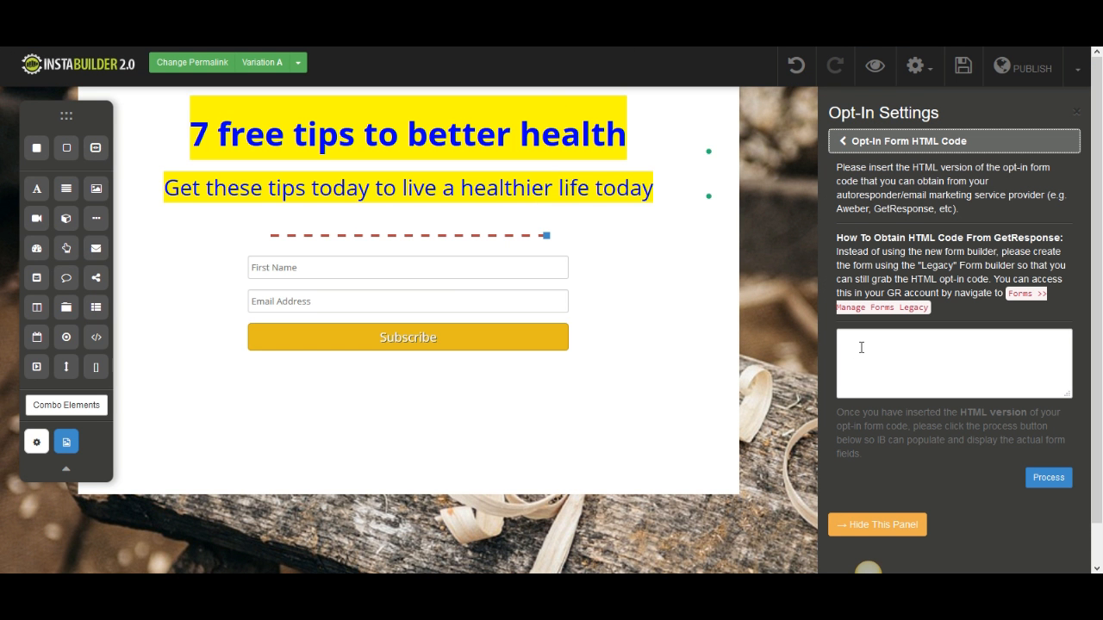
Paste the copied AWeber snippet as the opt-in form's HTML code in InstaBuilder, process it and return to the opt-in settings list
{"action": "left_click", "coordinate": [861, 347]}
{"action": "right_click", "coordinate": [862, 347]}
{"action": "left_click", "coordinate": [895, 406]}
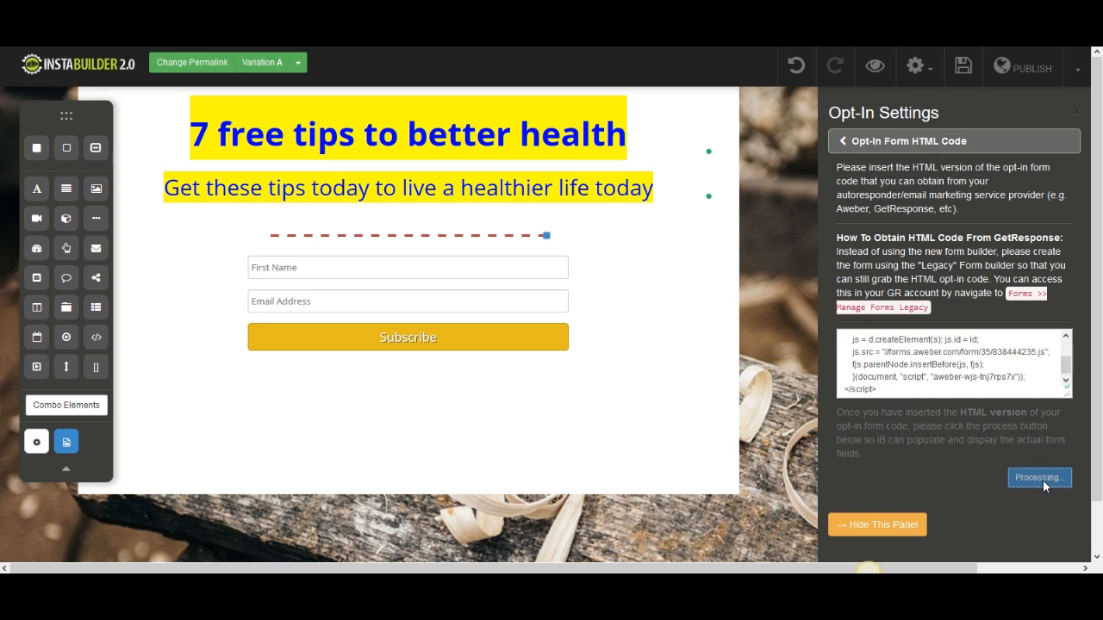
{"action": "left_click", "coordinate": [1045, 485]}
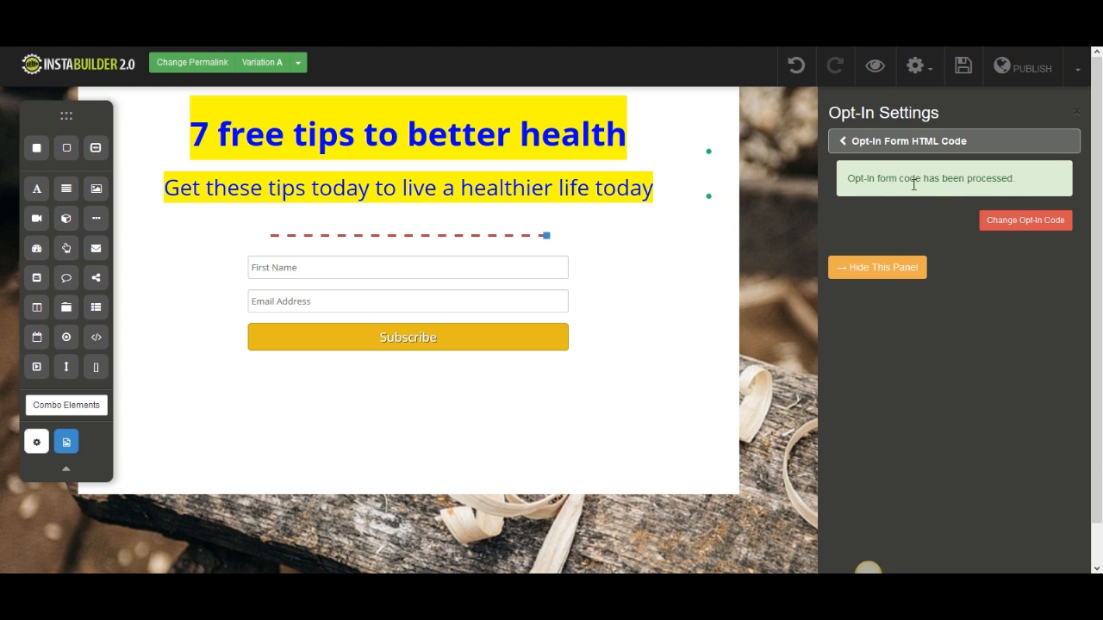
{"action": "left_click", "coordinate": [882, 143]}
{"action": "left_click", "coordinate": [882, 142]}
{"action": "left_click", "coordinate": [878, 144]}
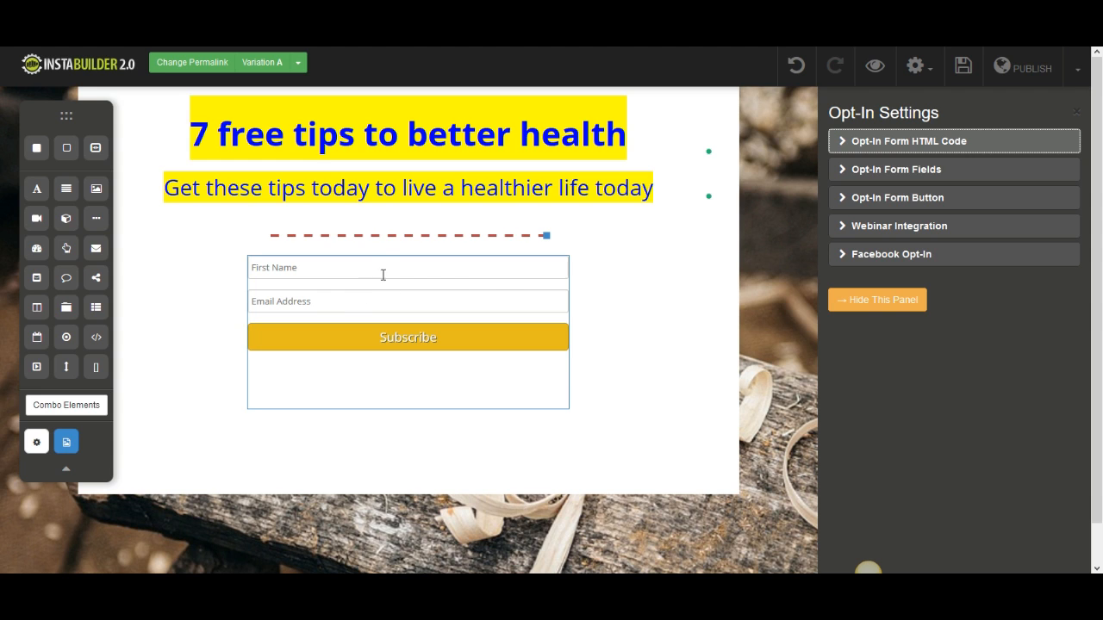
Keep the opt-in form mode Vertical and set the field size to Big and the field style to Style #3
{"action": "left_click", "coordinate": [845, 172]}
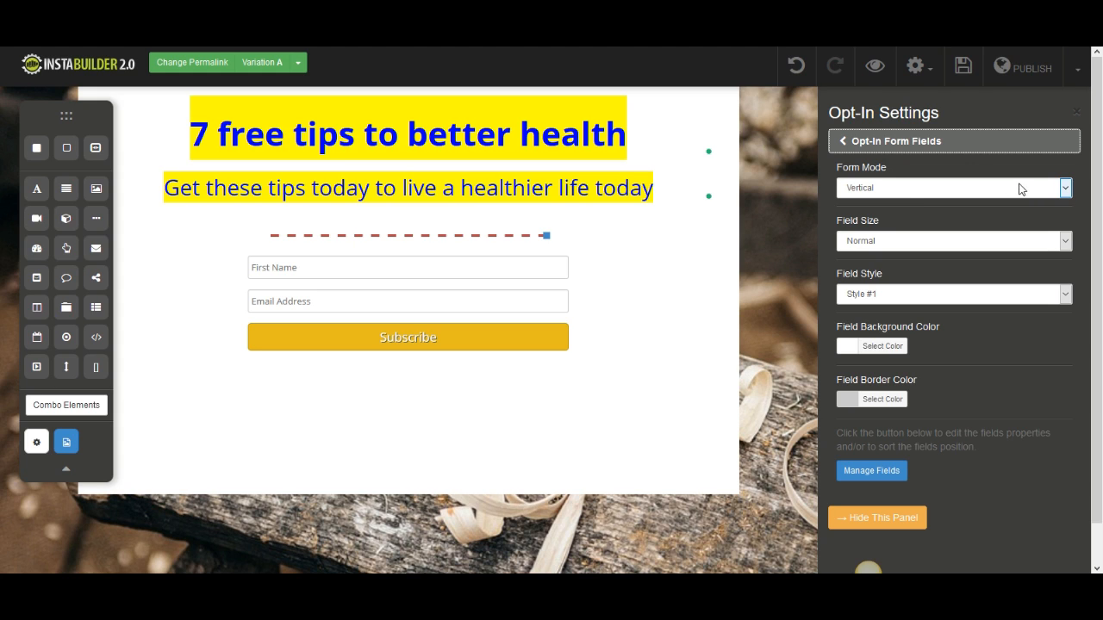
{"action": "left_click", "coordinate": [1066, 192]}
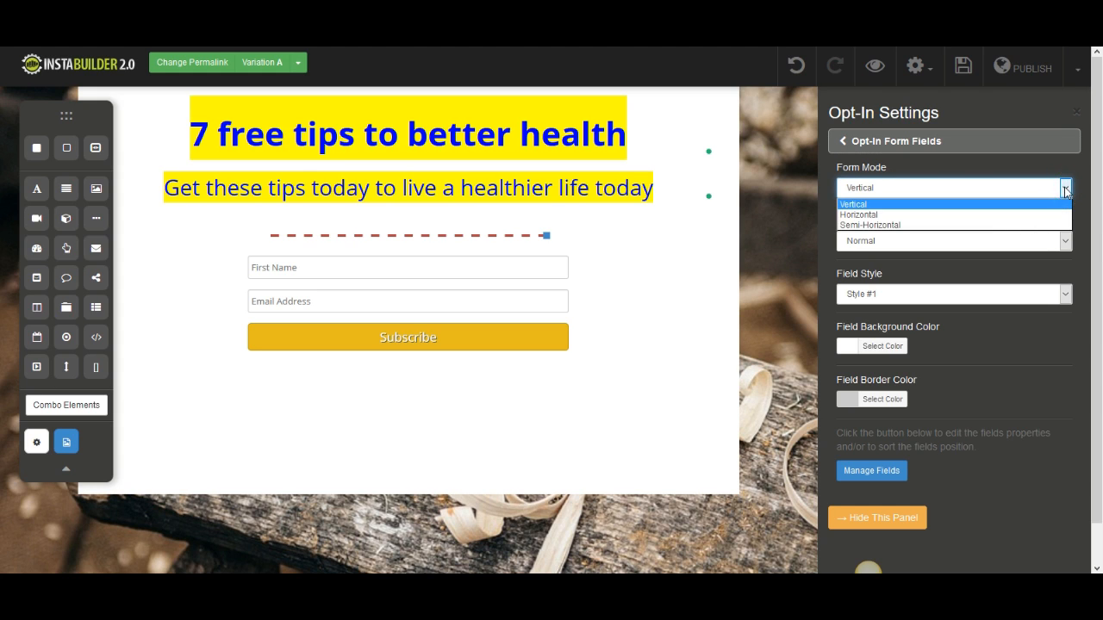
{"action": "left_click", "coordinate": [1074, 231]}
{"action": "left_click", "coordinate": [1066, 244]}
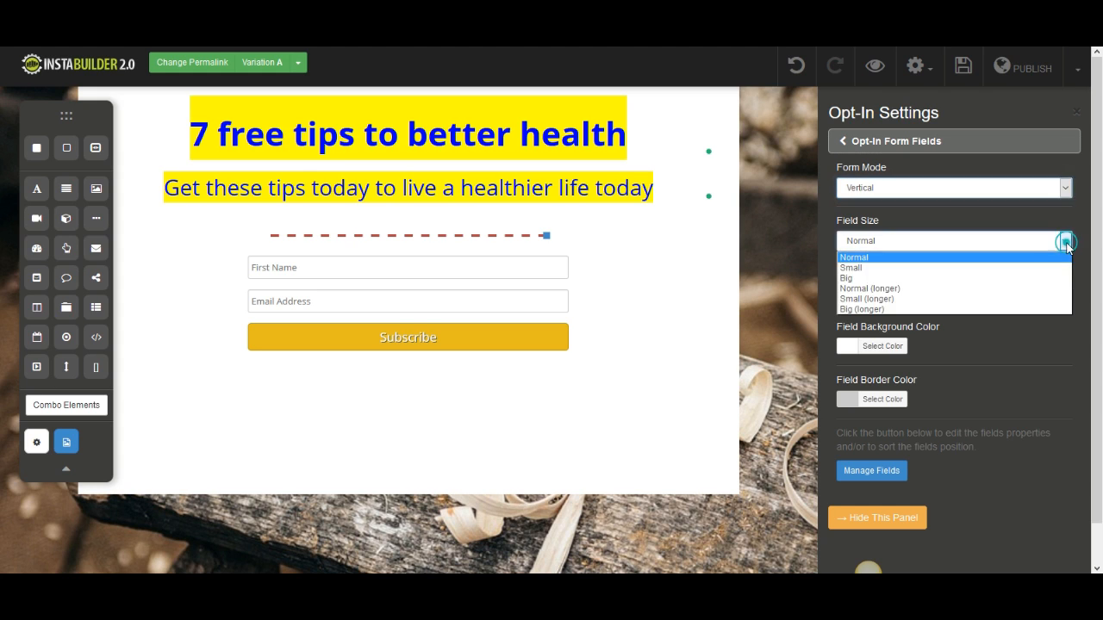
{"action": "left_click", "coordinate": [967, 279]}
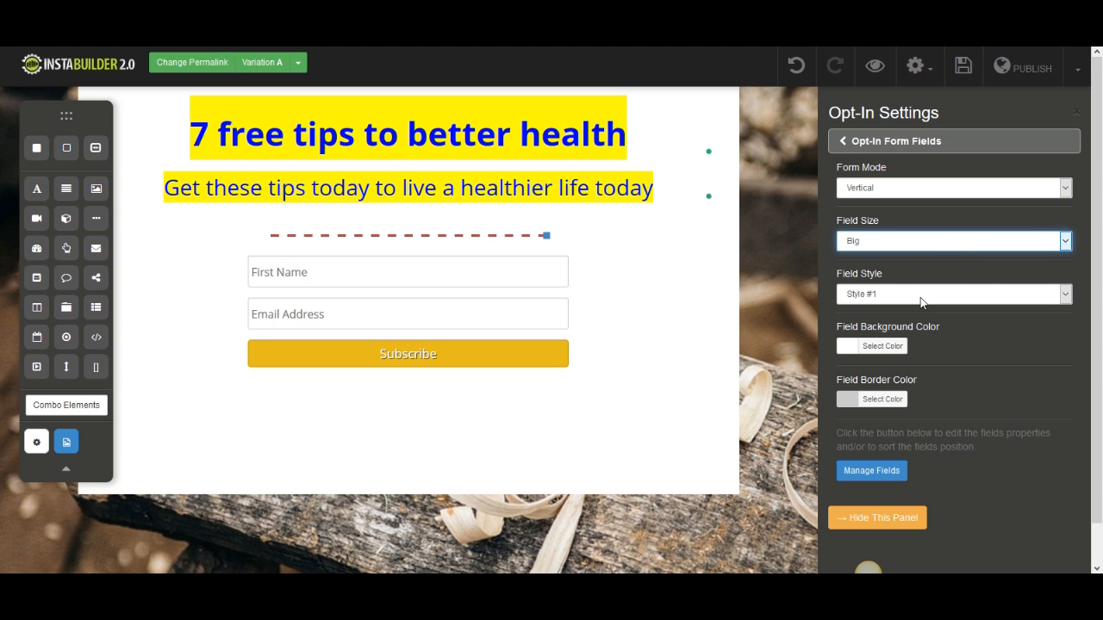
{"action": "left_click", "coordinate": [919, 295]}
{"action": "left_click", "coordinate": [881, 326]}
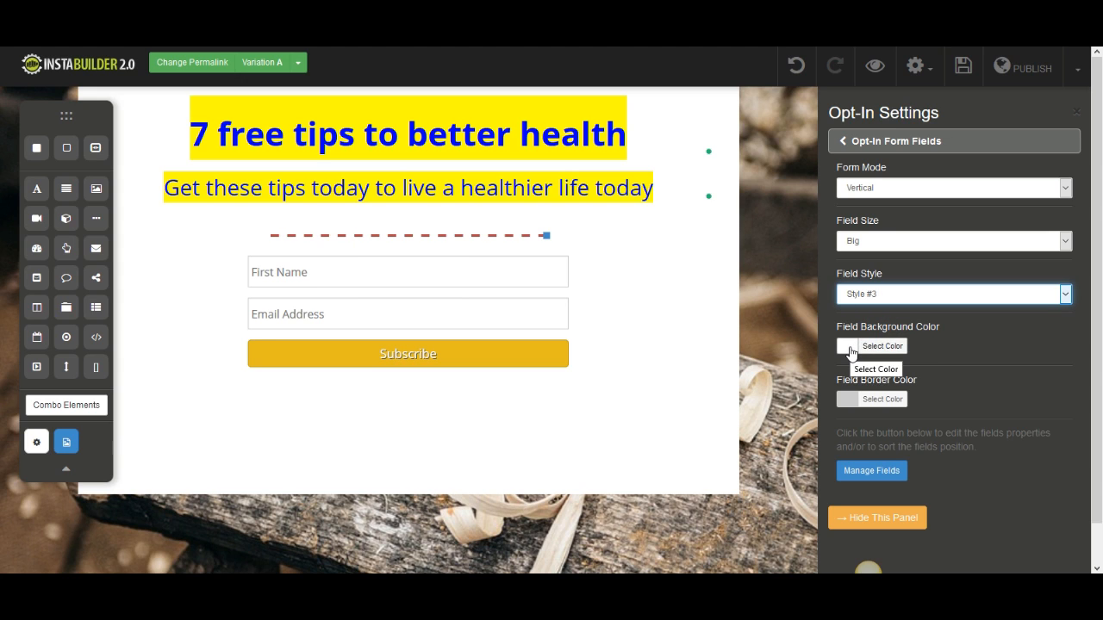
Set the background color of the opt-in form fields to blue #0d2ed2
{"action": "left_click", "coordinate": [850, 349]}
{"action": "left_click_drag", "start_coordinate": [961, 375], "coordinate": [964, 444]}
{"action": "left_click", "coordinate": [897, 421]}
{"action": "left_click", "coordinate": [928, 428]}
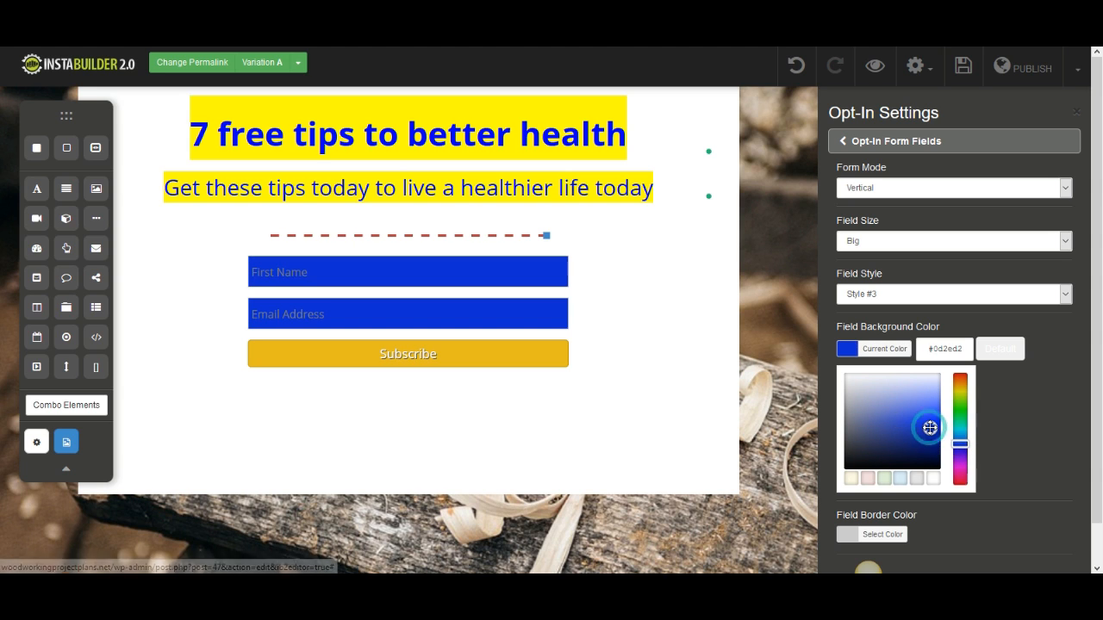
{"action": "left_click", "coordinate": [1038, 402]}
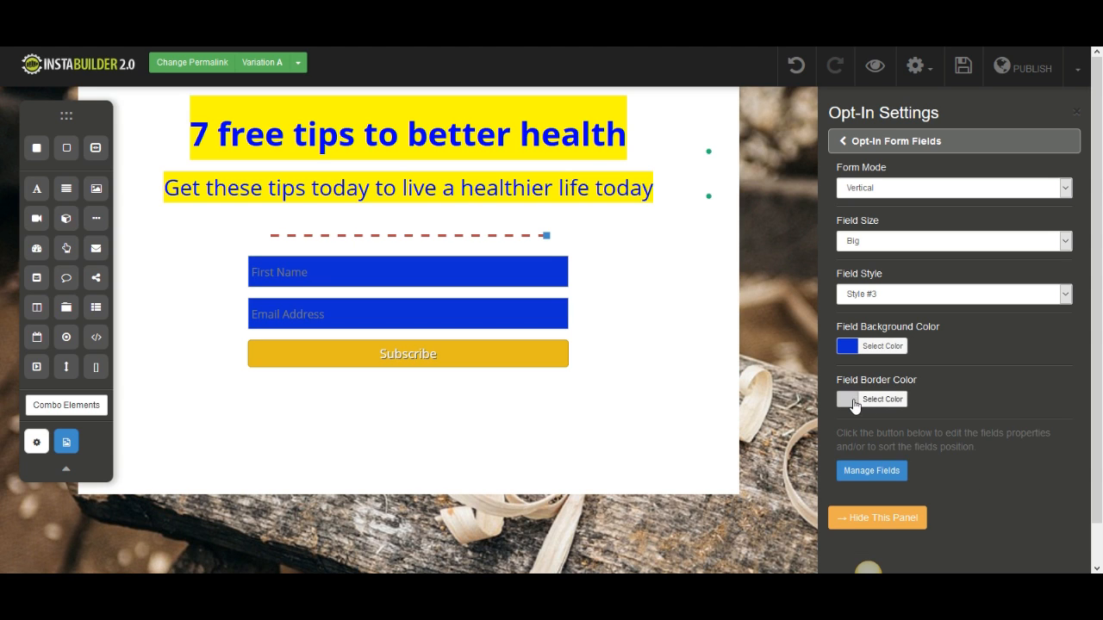
Set the opt-in field border color to dark red #7a0505 and review the field properties without changing them
{"action": "left_click", "coordinate": [902, 405]}
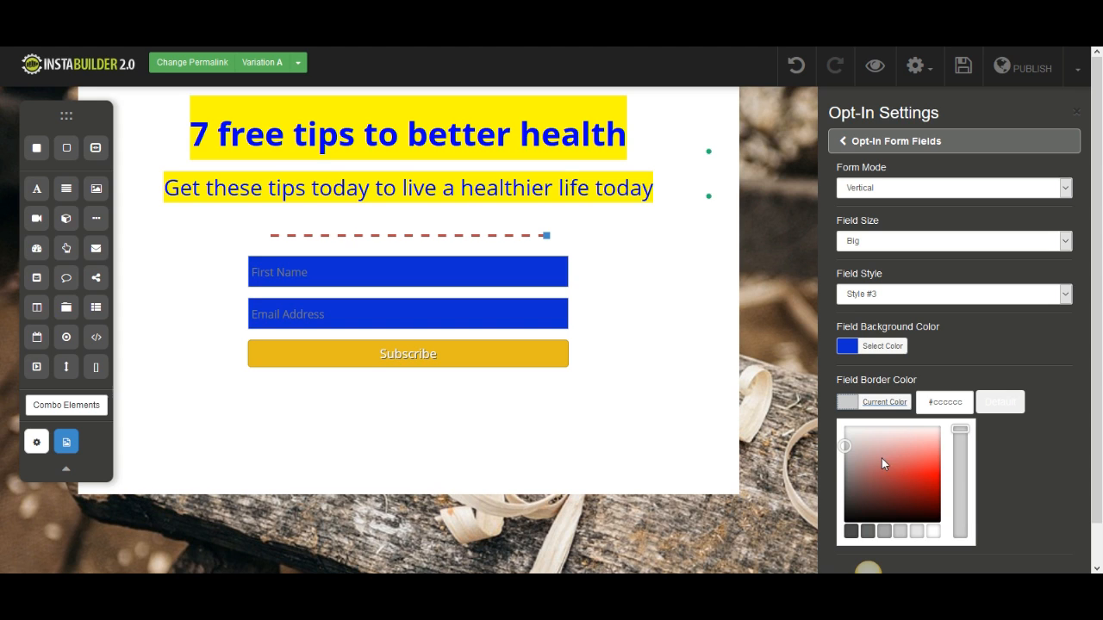
{"action": "left_click_drag", "start_coordinate": [917, 472], "coordinate": [932, 499]}
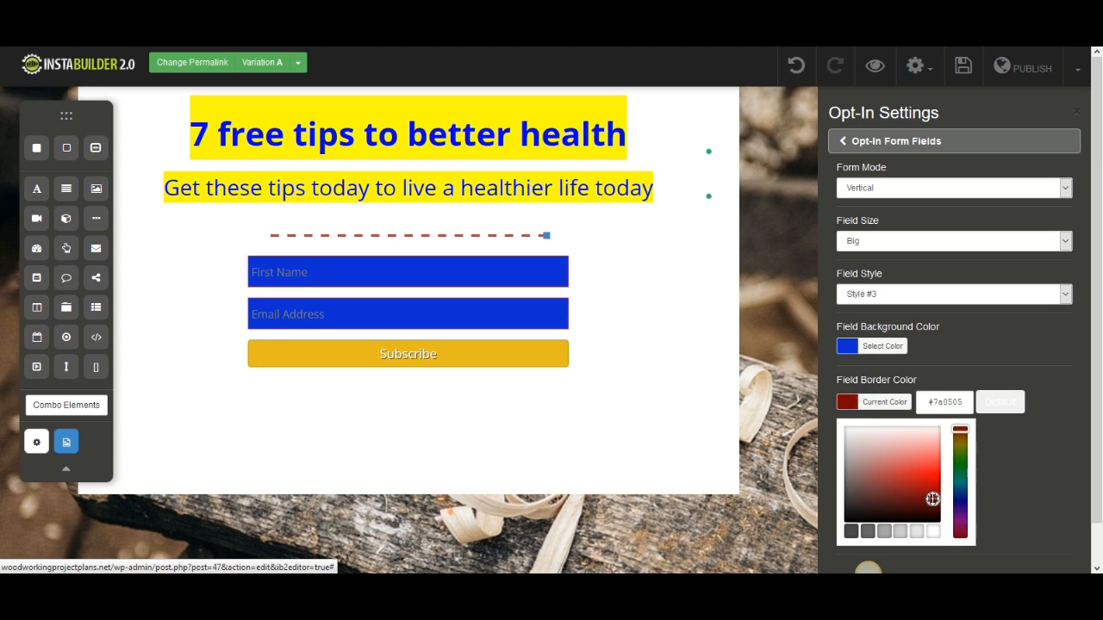
{"action": "left_click", "coordinate": [1047, 473]}
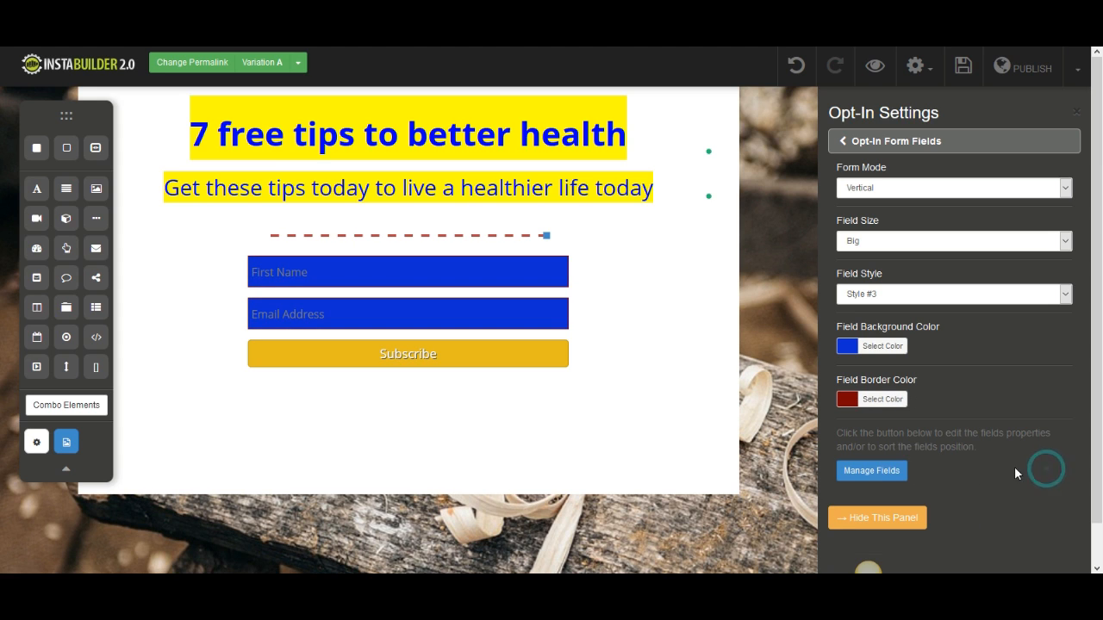
{"action": "left_click", "coordinate": [872, 471]}
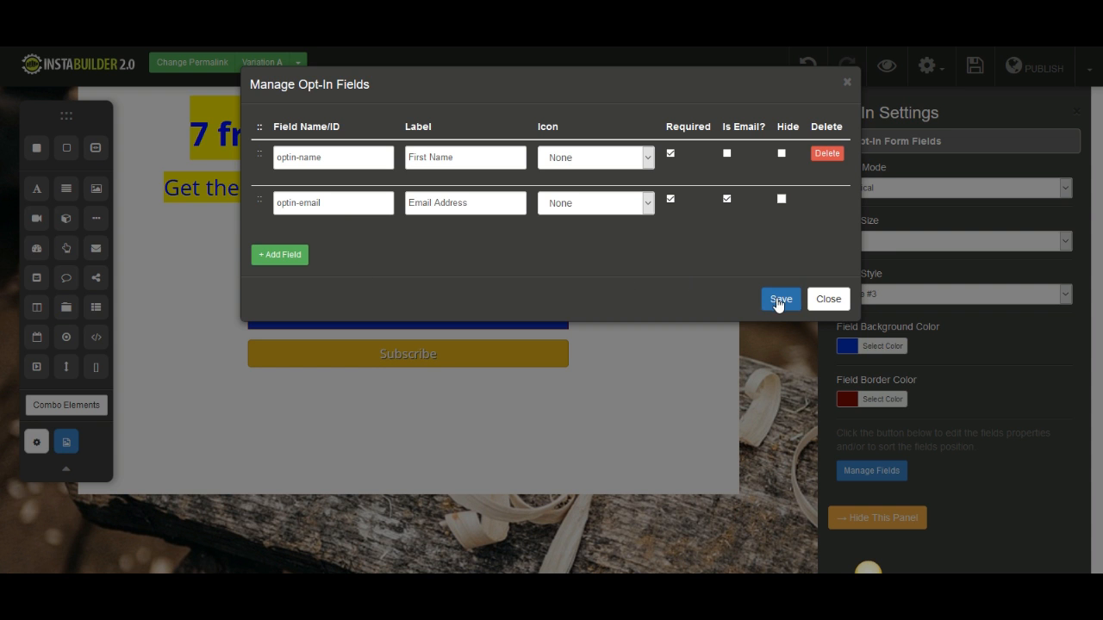
{"action": "left_click", "coordinate": [825, 299]}
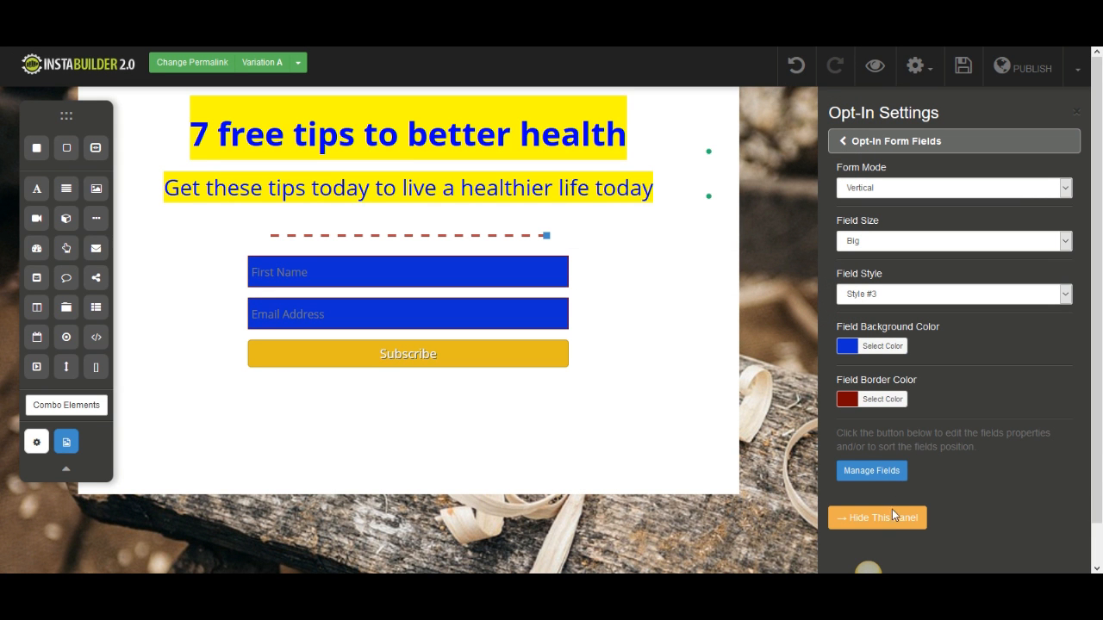
Open the opt-in form's CSS button for editing and select its text label
{"action": "left_click", "coordinate": [848, 141]}
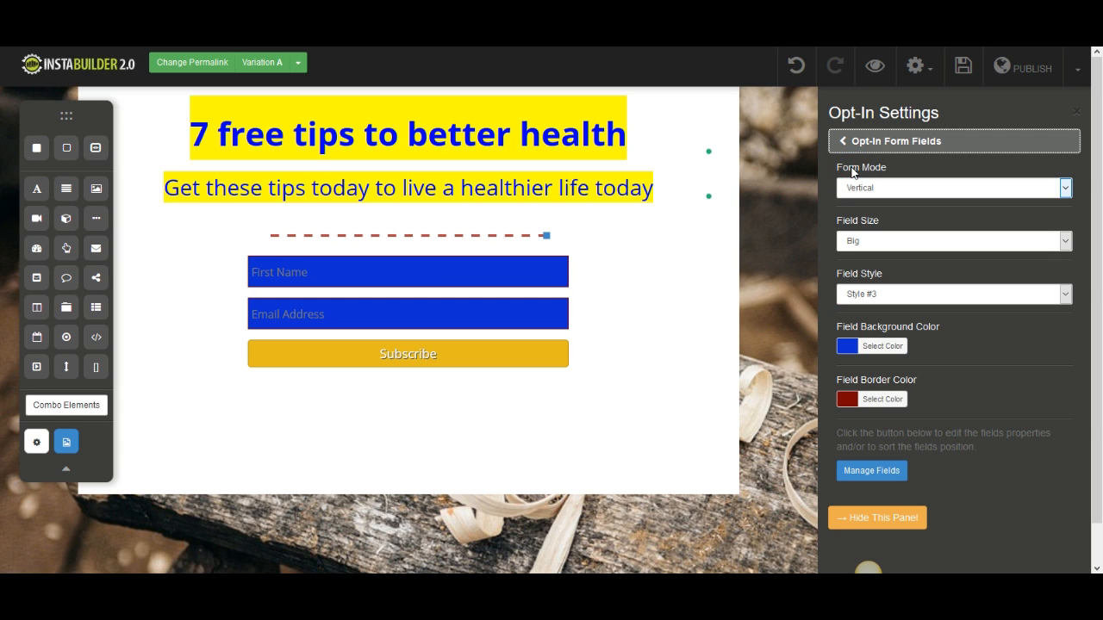
{"action": "left_click", "coordinate": [852, 143]}
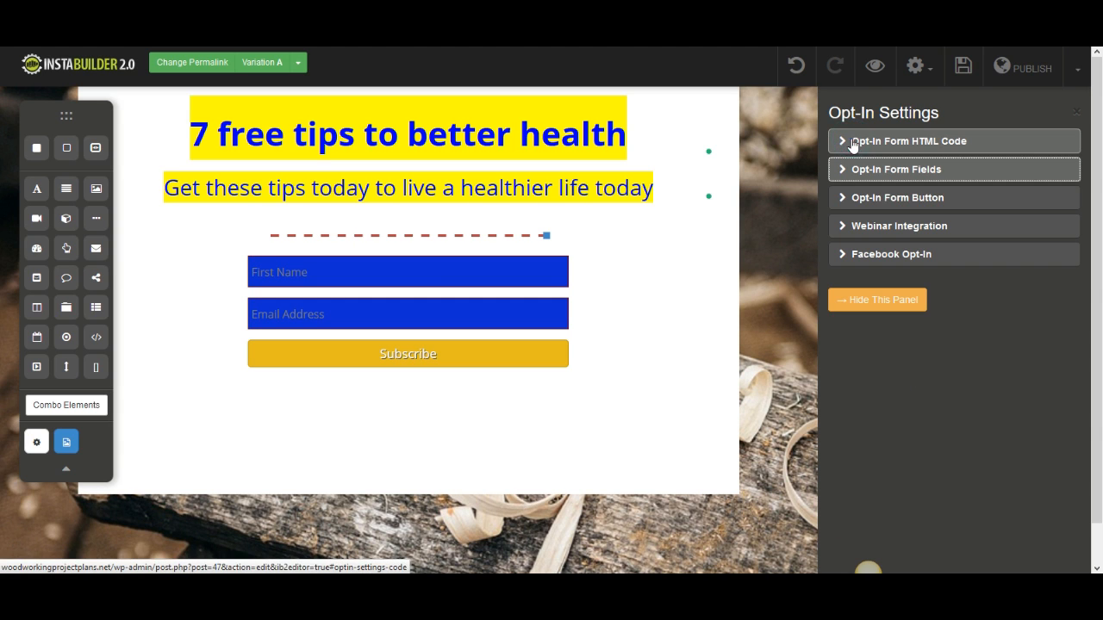
{"action": "left_click", "coordinate": [851, 204]}
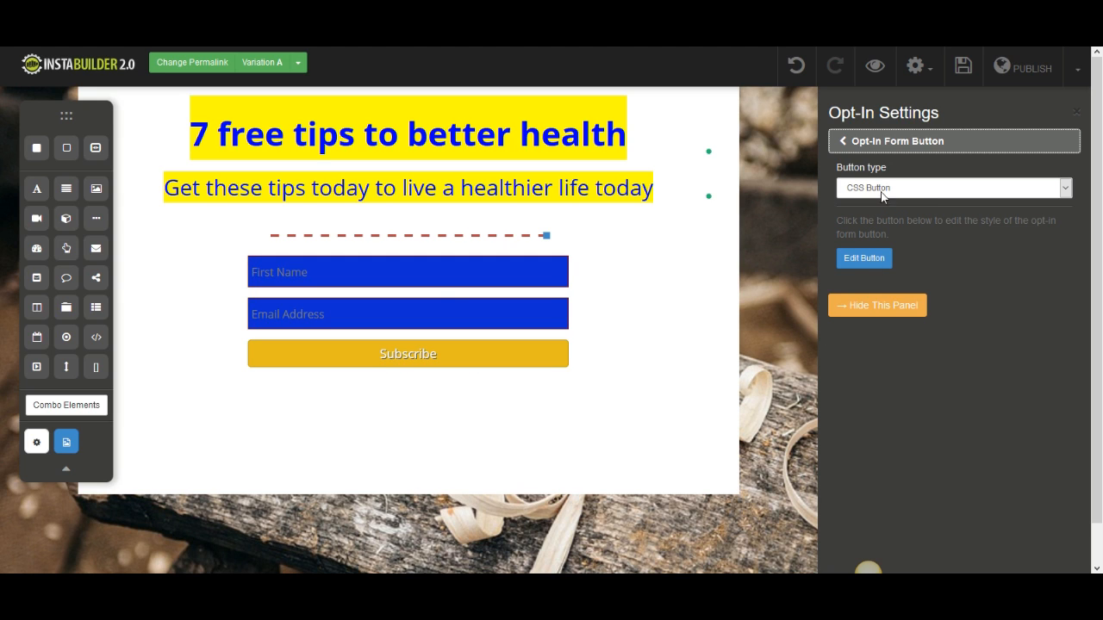
{"action": "left_click", "coordinate": [847, 261]}
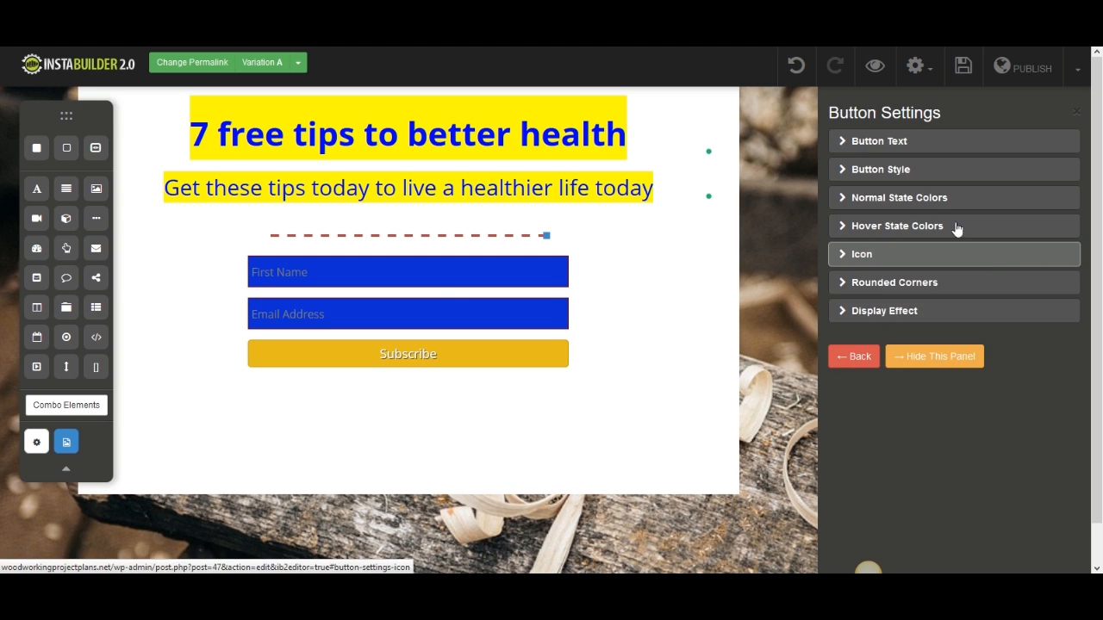
{"action": "left_click", "coordinate": [853, 142]}
{"action": "double_click", "coordinate": [904, 188]}
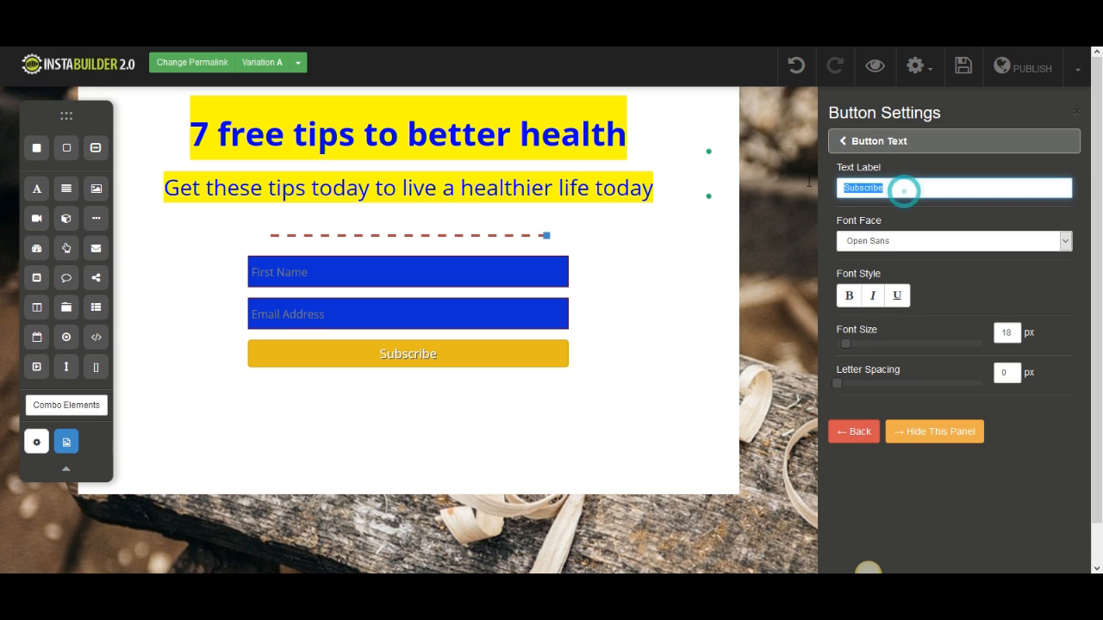
Try "Click Here" as the text label of the opt-in form button
{"action": "type", "text": "G"}
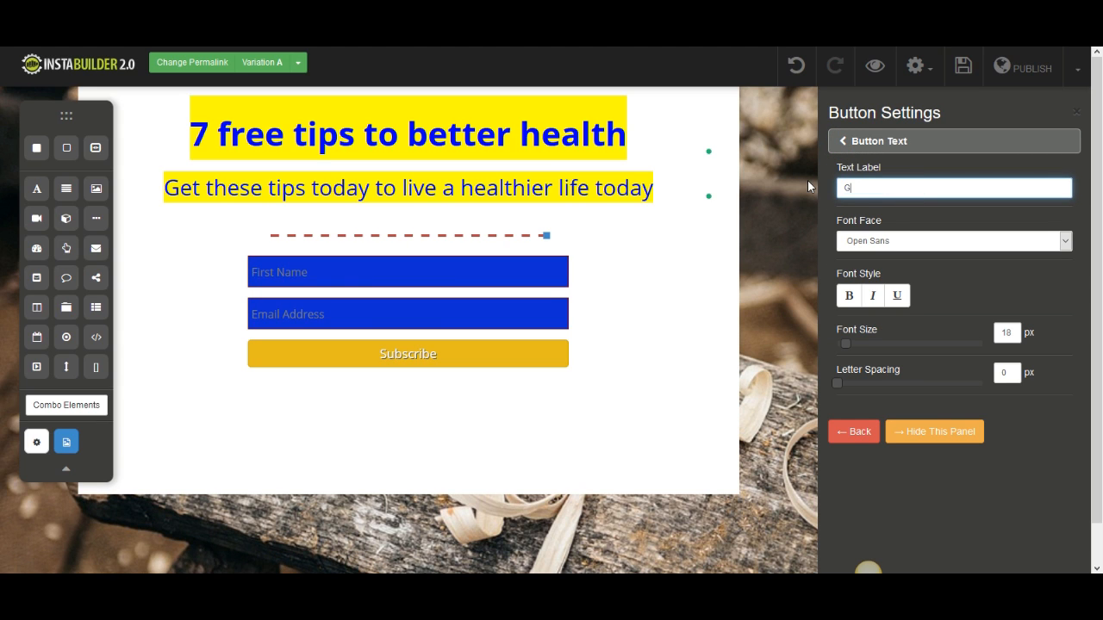
{"action": "type", "text": "et Instant Acd"}
{"action": "key", "text": "BackSpace"}
{"action": "type", "text": "c"}
{"action": "key", "text": "BackSpace"}
{"action": "key", "text": "BackSpace"}
{"action": "key", "text": "BackSpace"}
{"action": "key", "text": "BackSpace"}
{"action": "key", "text": "BackSpace"}
{"action": "key", "text": "BackSpace"}
{"action": "key", "text": "BackSpace"}
{"action": "key", "text": "BackSpace"}
{"action": "key", "text": "BackSpace"}
{"action": "key", "text": "BackSpace"}
{"action": "key", "text": "BackSpace"}
{"action": "key", "text": "BackSpace"}
{"action": "key", "text": "BackSpace"}
{"action": "key", "text": "BackSpace"}
{"action": "key", "text": "BackSpace"}
{"action": "type", "text": "Click Her"}
{"action": "key", "text": "BackSpace"}
{"action": "key", "text": "BackSpace"}
{"action": "key", "text": "BackSpace"}
{"action": "key", "text": "BackSpace"}
{"action": "key", "text": "BackSpace"}
{"action": "key", "text": "BackSpace"}
{"action": "key", "text": "BackSpace"}
{"action": "type", "text": "ick Here"}
Replace the opt-in button's text label with "Download Now"
{"action": "triple_click", "coordinate": [850, 184]}
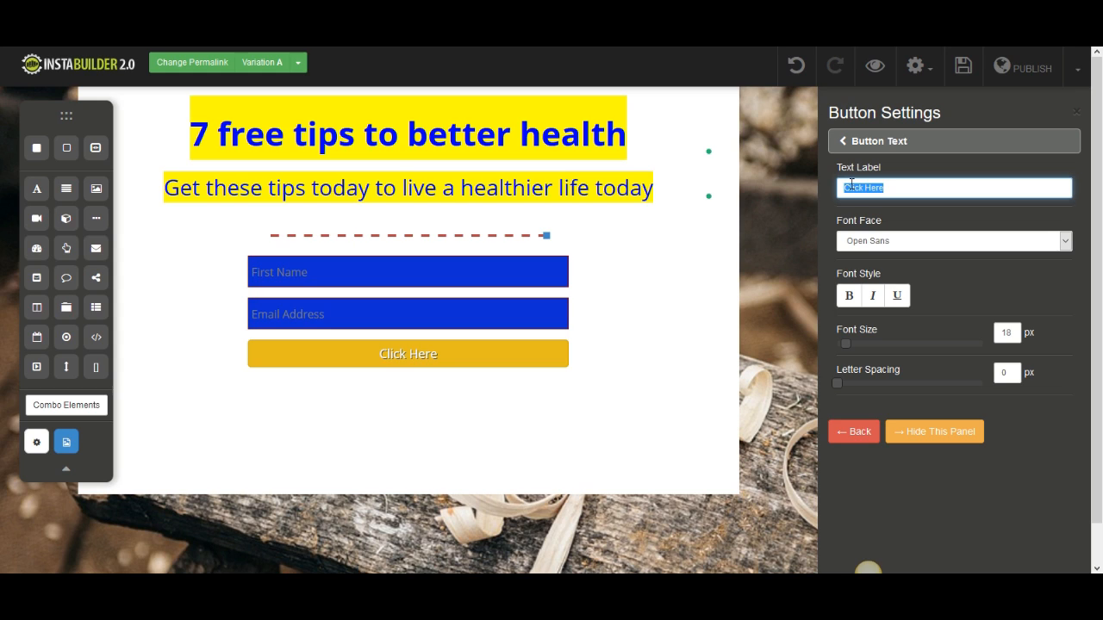
{"action": "type", "text": "Do"}
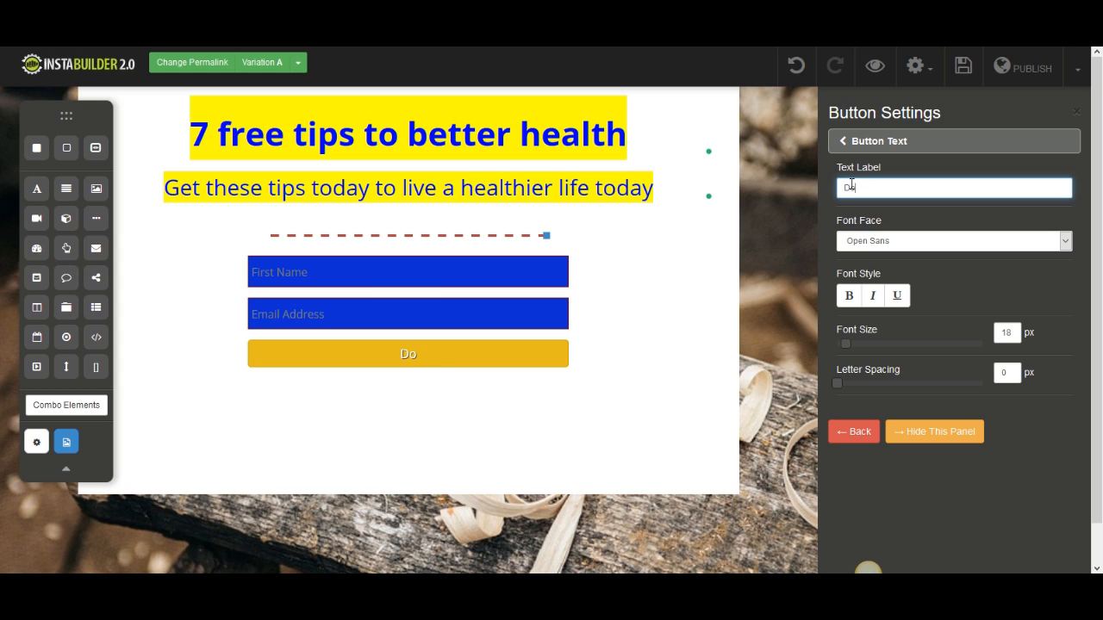
{"action": "type", "text": "wnload your "}
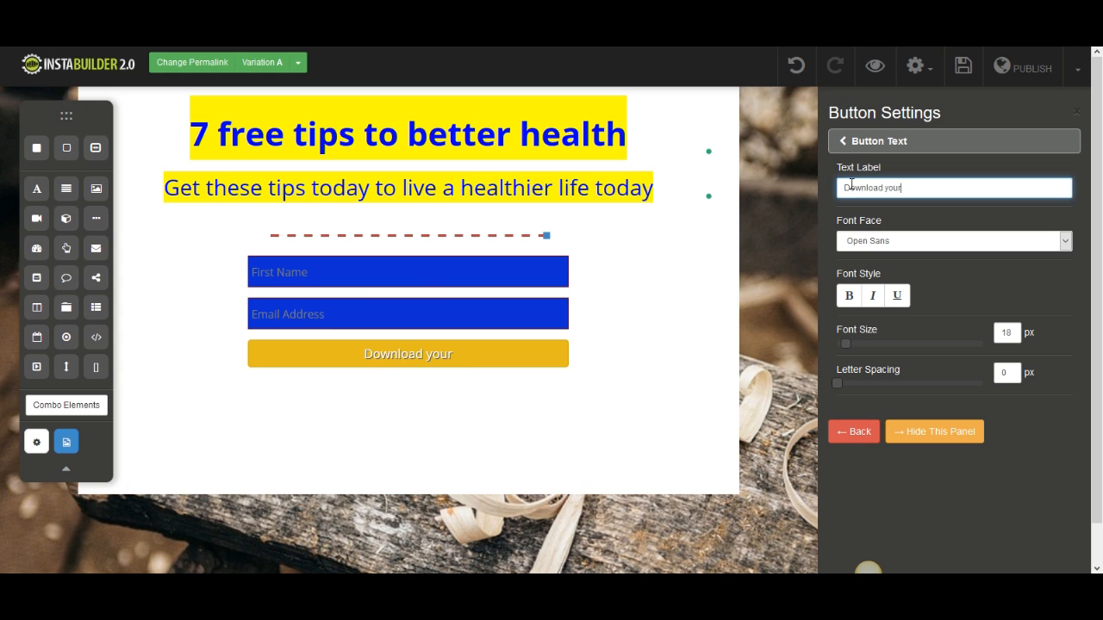
{"action": "type", "text": "free"}
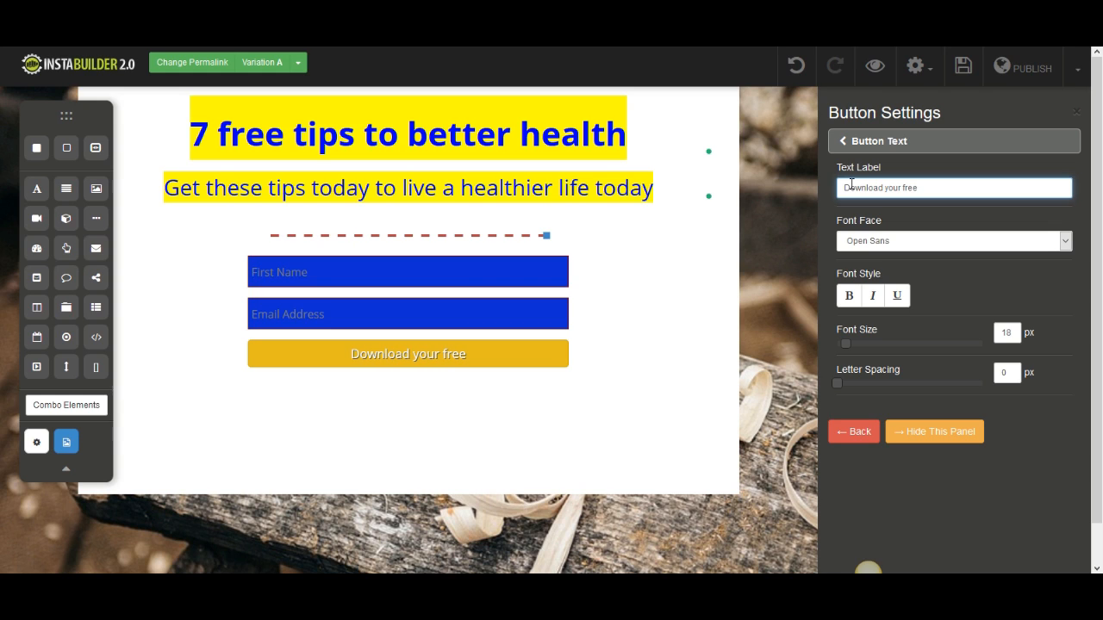
{"action": "key", "text": "BackSpace"}
{"action": "key", "text": "BackSpace"}
{"action": "key", "text": "BackSpace"}
{"action": "key", "text": "BackSpace"}
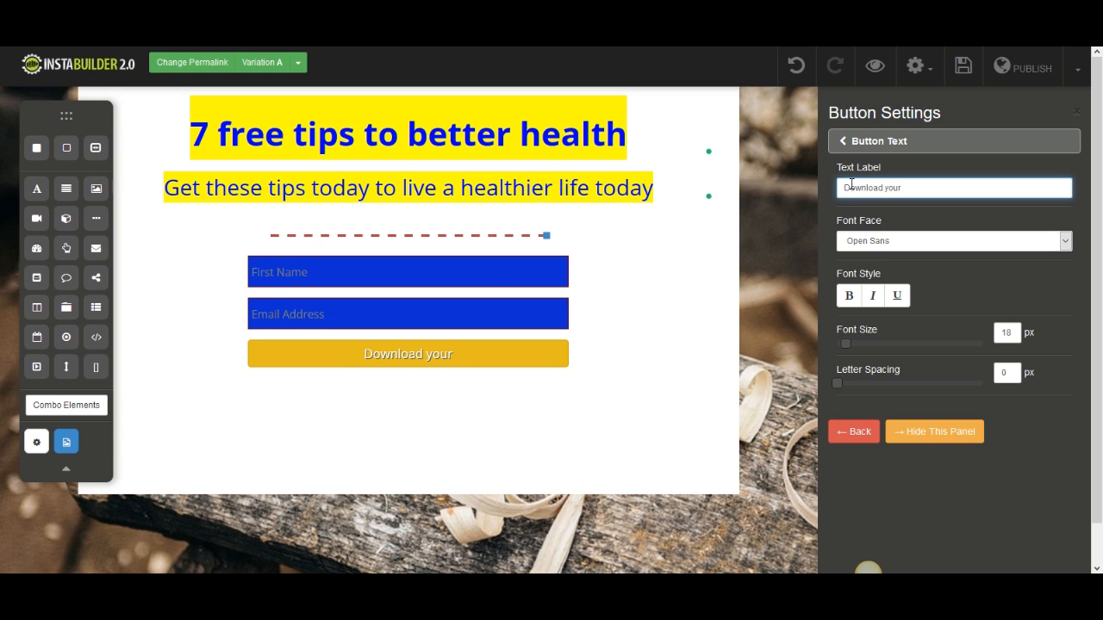
{"action": "type", "text": "tips"}
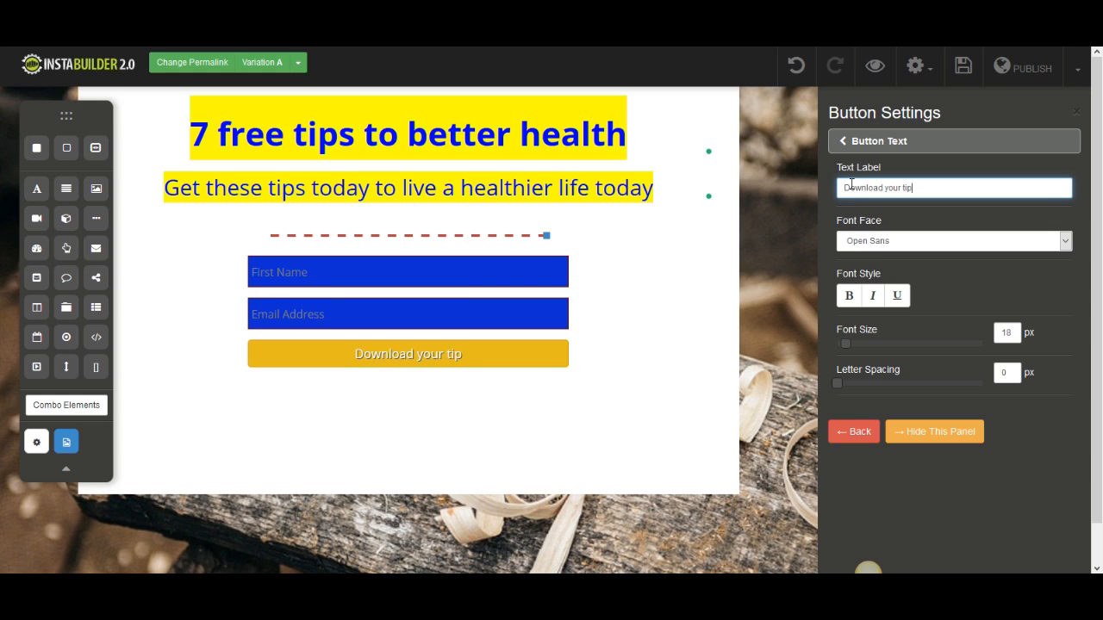
{"action": "key", "text": "BackSpace"}
{"action": "key", "text": "BackSpace"}
{"action": "key", "text": "BackSpace"}
{"action": "key", "text": "BackSpace"}
{"action": "key", "text": "BackSpace"}
{"action": "key", "text": "BackSpace"}
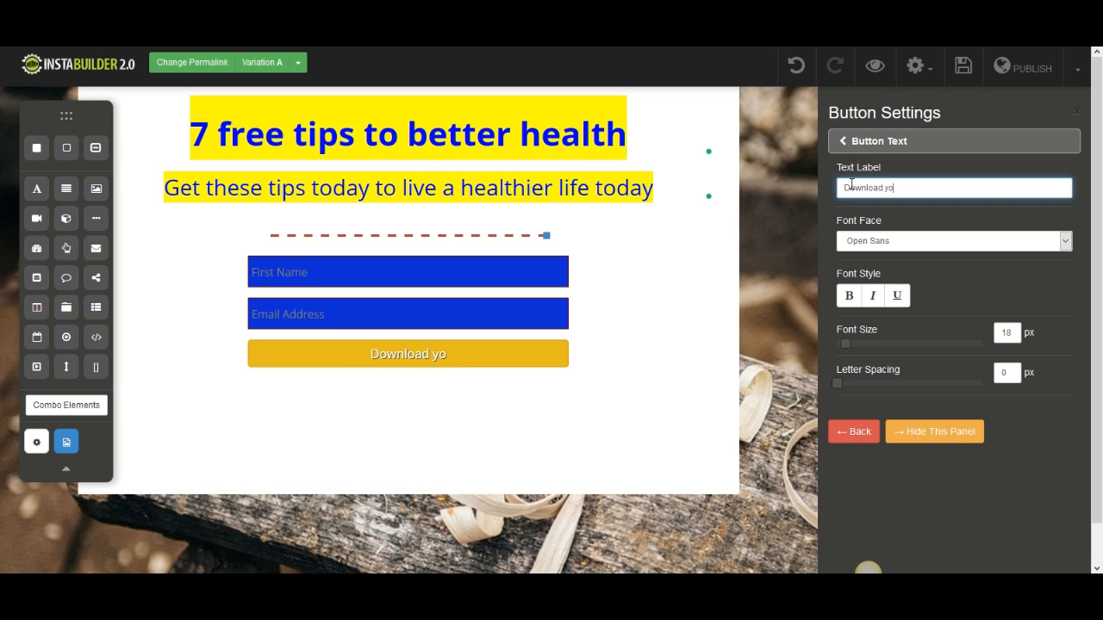
{"action": "type", "text": "Now"}
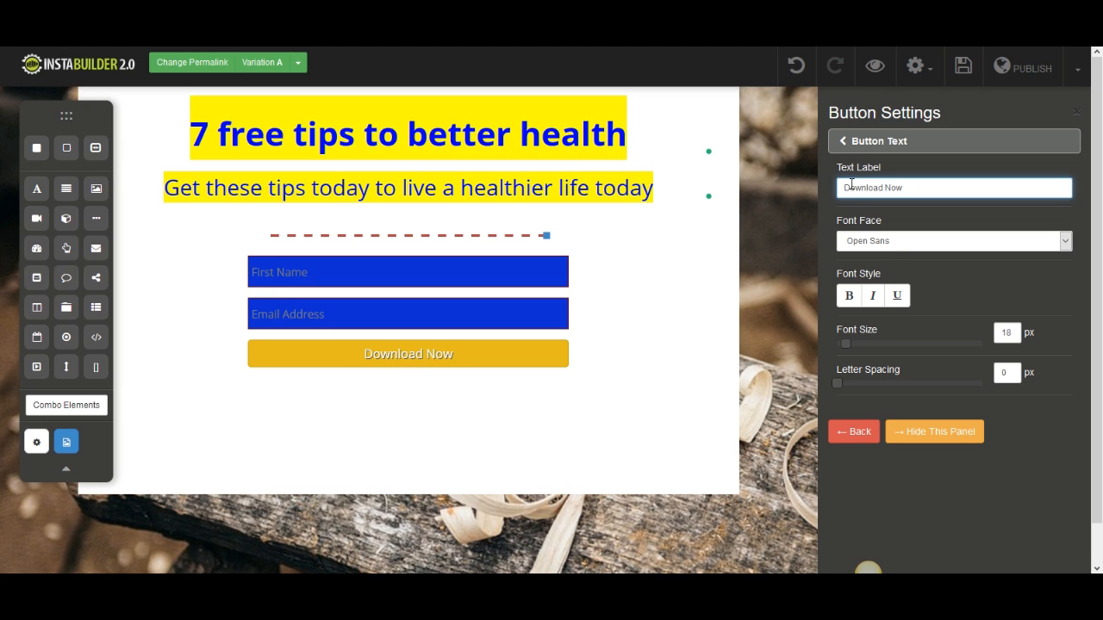
Try the Lobster font face on the opt-in button's text
{"action": "left_click", "coordinate": [886, 243]}
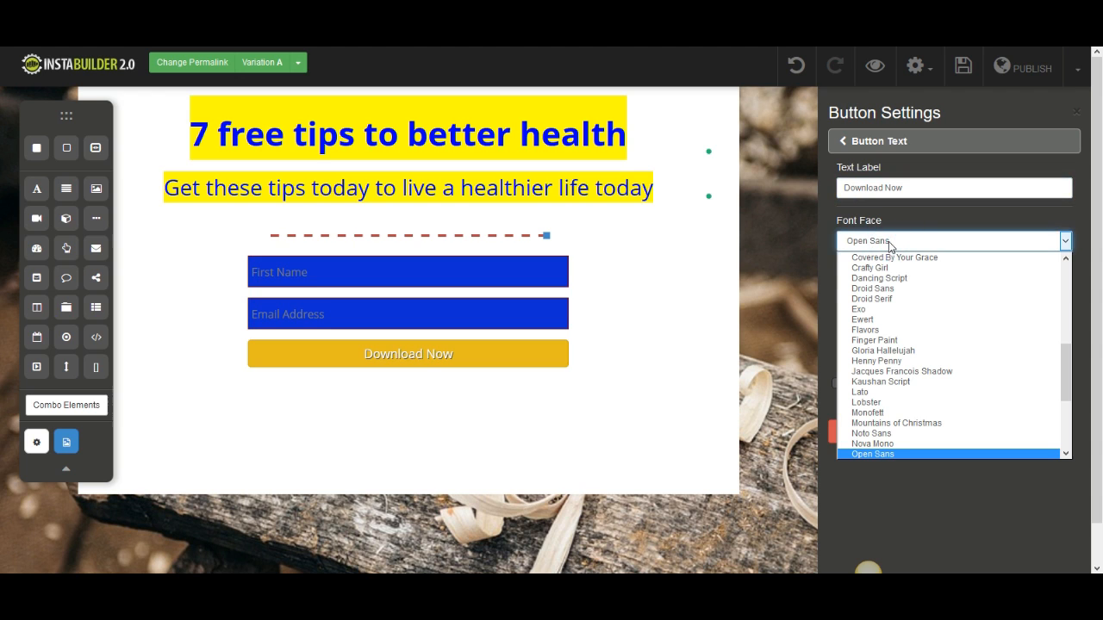
{"action": "scroll", "coordinate": [888, 305], "scroll_direction": "down", "scroll_amount": 3}
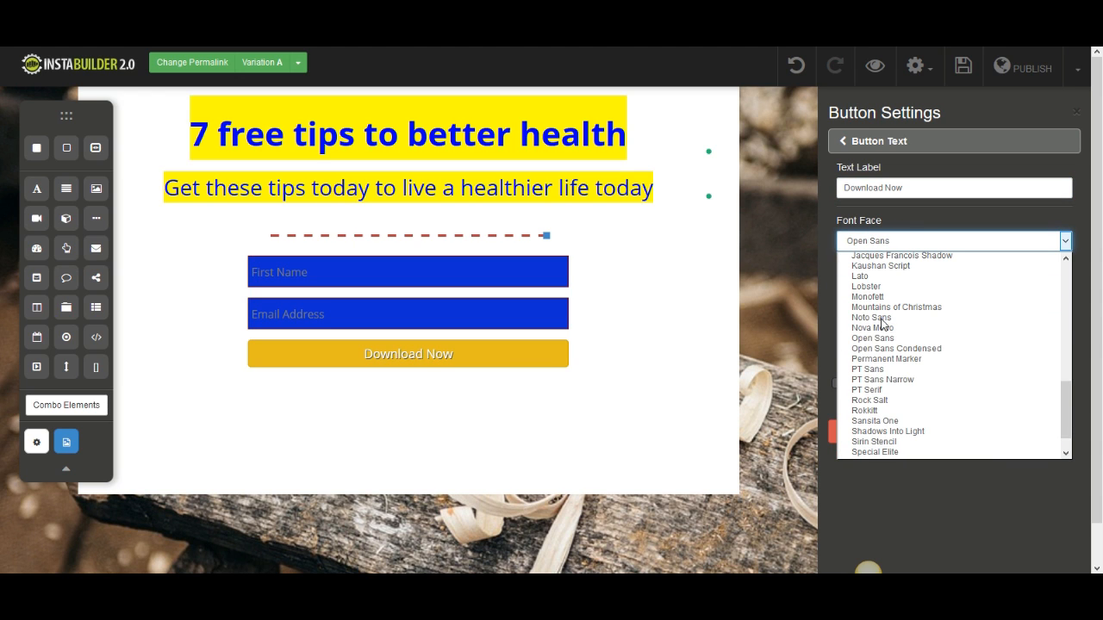
{"action": "left_click", "coordinate": [878, 389]}
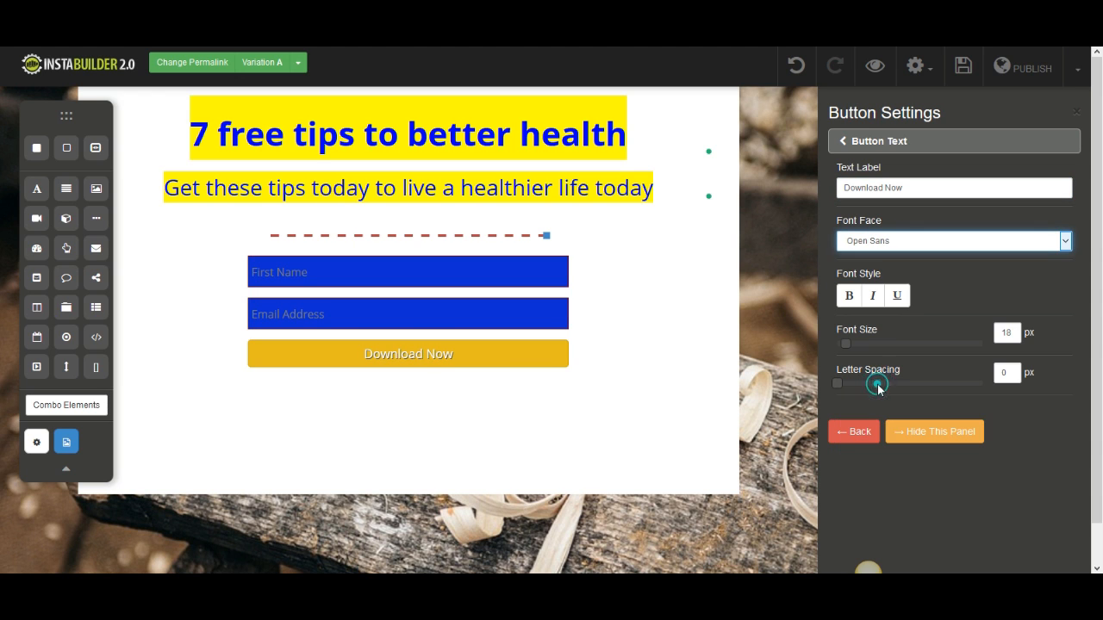
{"action": "left_click", "coordinate": [884, 241]}
{"action": "left_click", "coordinate": [879, 291]}
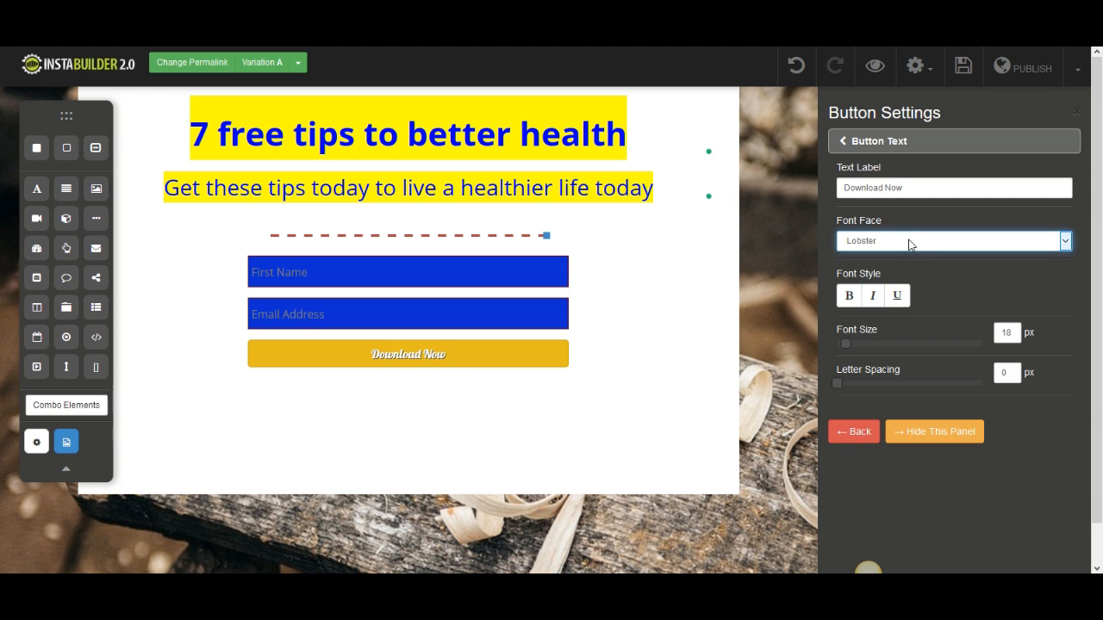
Format the opt-in button's text in bold Cabin at 44 px with 3 px letter spacing
{"action": "left_click", "coordinate": [908, 240]}
{"action": "scroll", "coordinate": [903, 295], "scroll_direction": "up", "scroll_amount": 5}
{"action": "left_click", "coordinate": [904, 292]}
{"action": "left_click", "coordinate": [849, 296]}
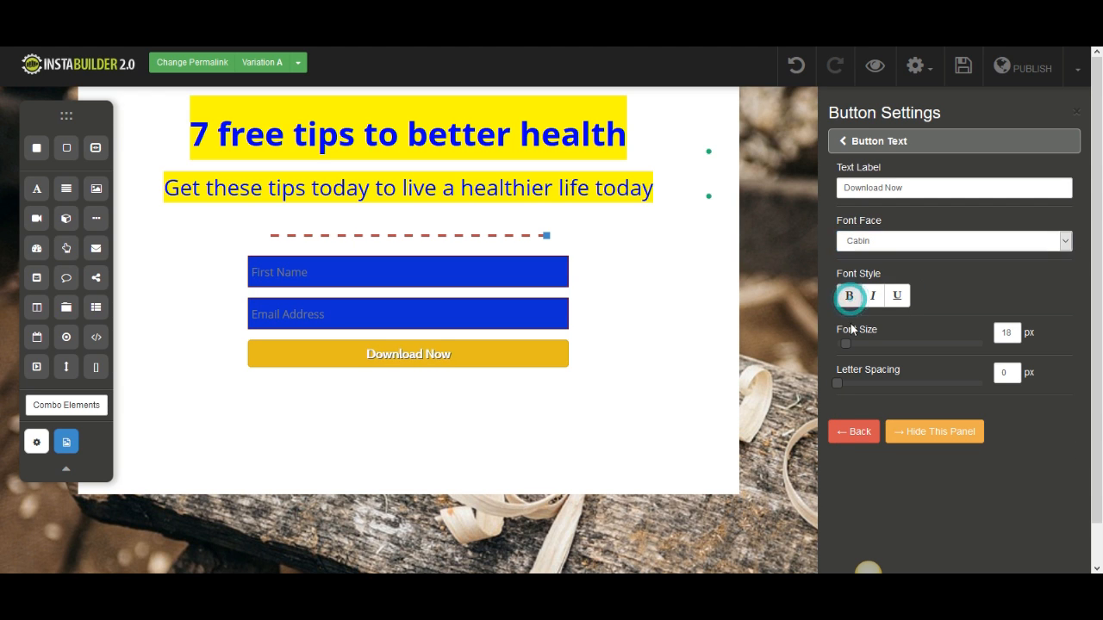
{"action": "left_click_drag", "start_coordinate": [847, 345], "coordinate": [871, 347]}
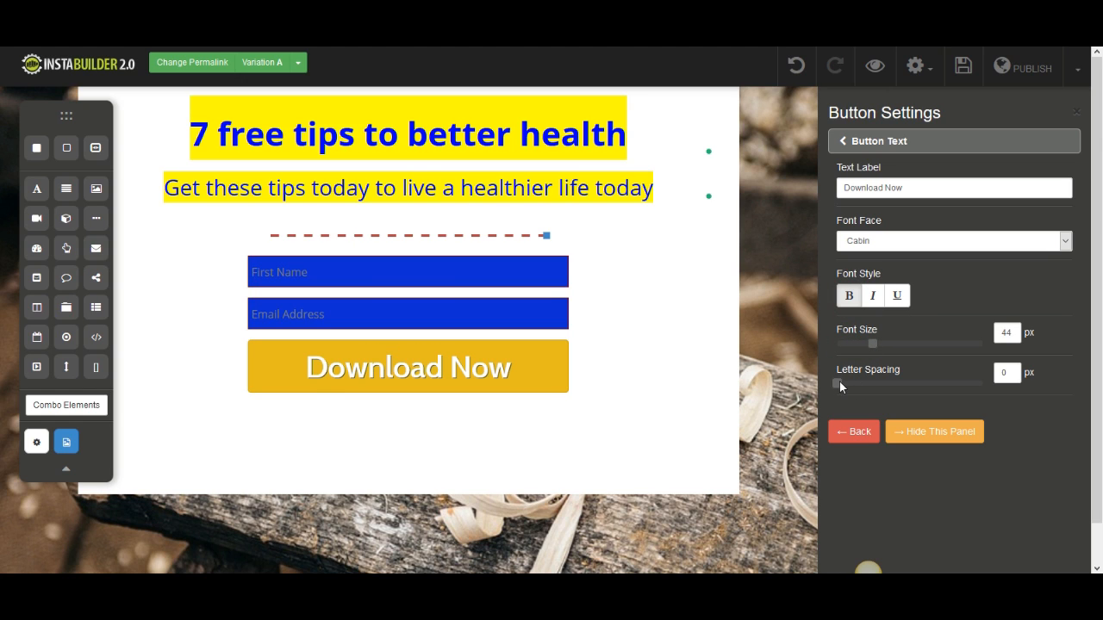
{"action": "left_click_drag", "start_coordinate": [851, 380], "coordinate": [853, 380]}
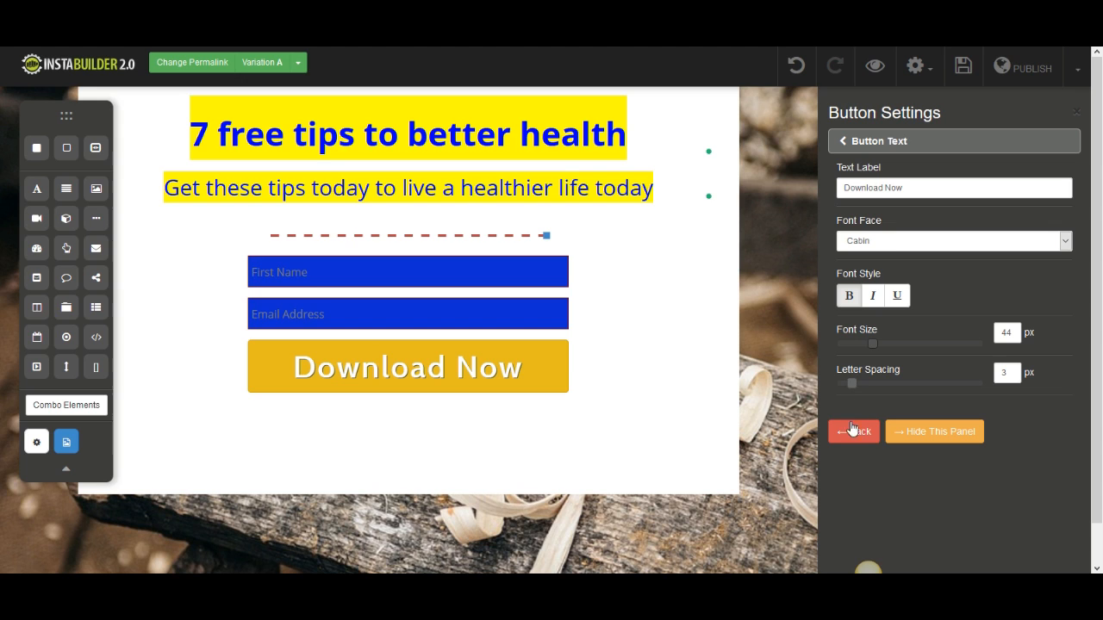
{"action": "left_click", "coordinate": [851, 151]}
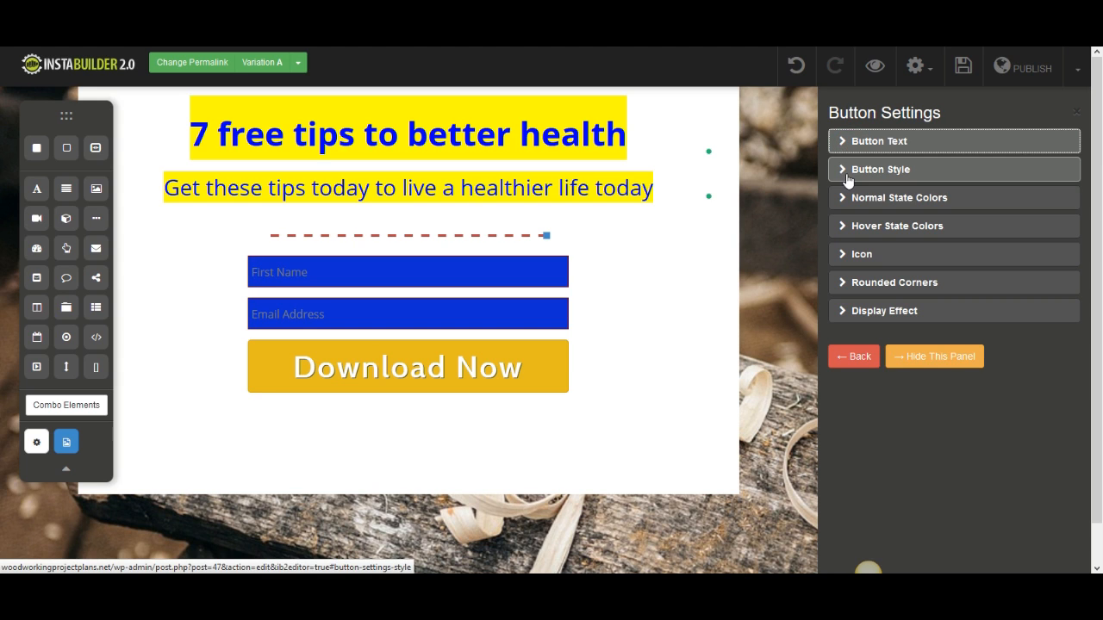
Set the opt-in button's style to Glossy and review its hover state colors without changing them
{"action": "left_click", "coordinate": [848, 176]}
{"action": "left_click", "coordinate": [859, 189]}
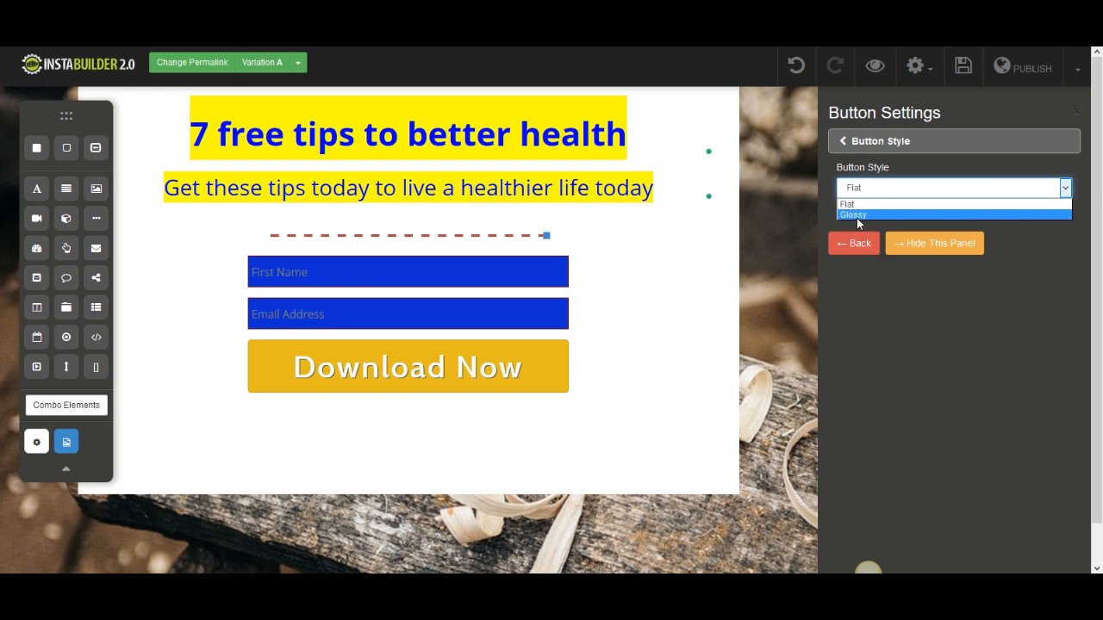
{"action": "left_click", "coordinate": [856, 218]}
{"action": "left_click", "coordinate": [852, 147]}
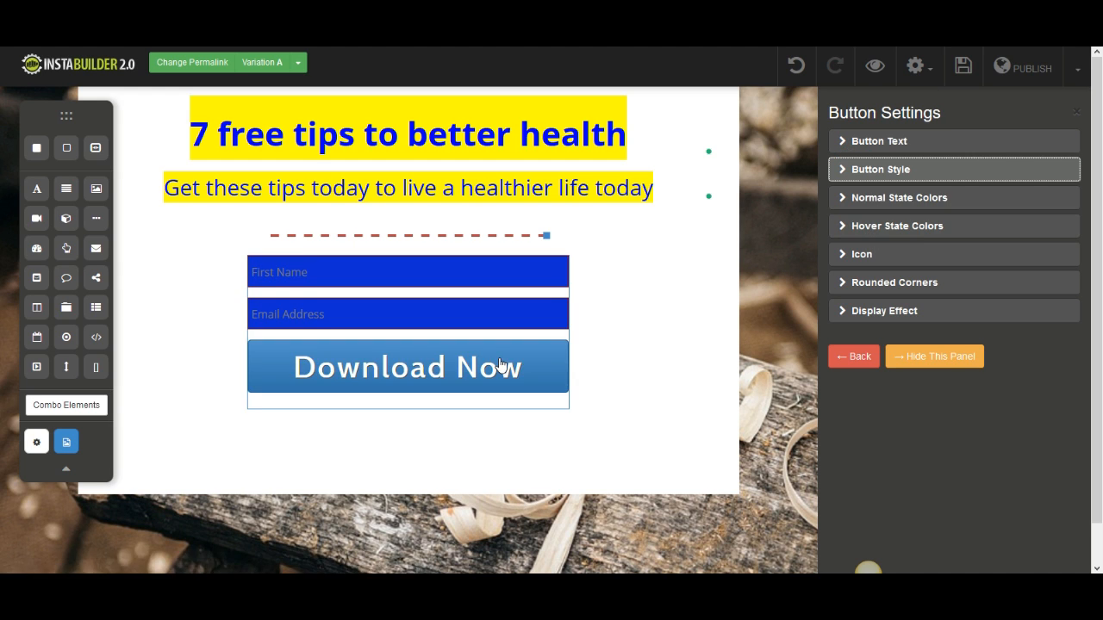
{"action": "left_click", "coordinate": [842, 228]}
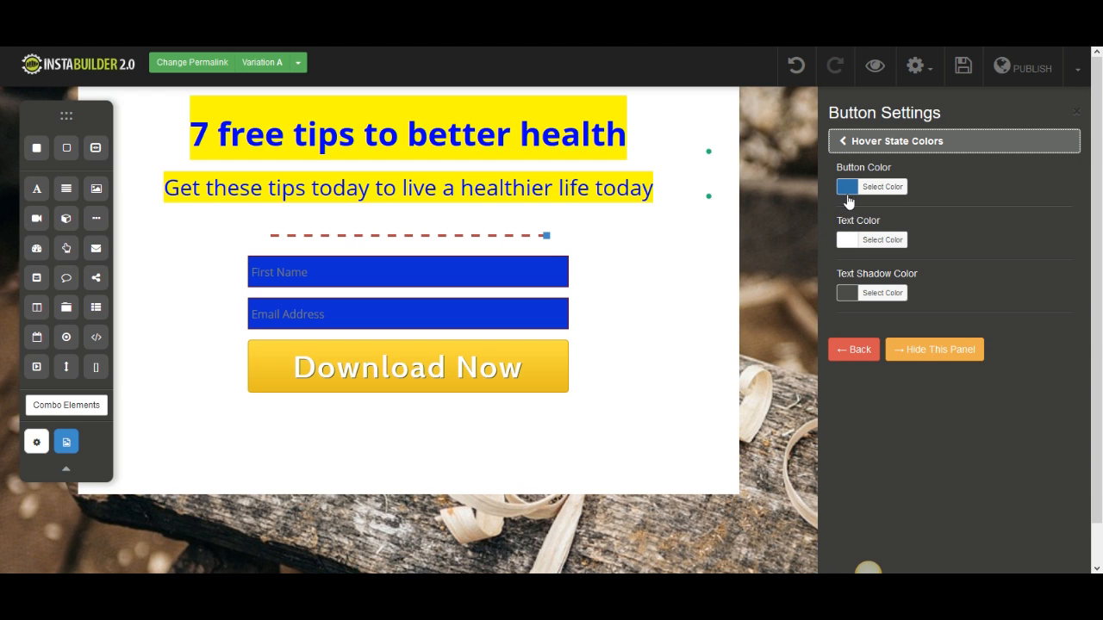
{"action": "left_click", "coordinate": [860, 148]}
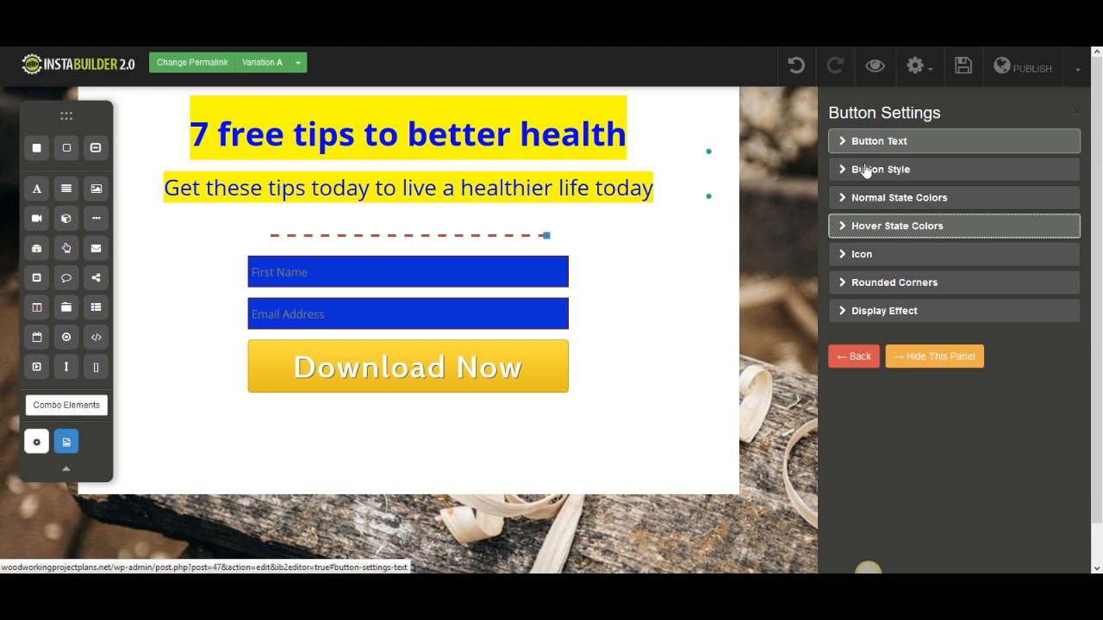
Add the download-arrow icon after the opt-in button's text and close the opt-in settings
{"action": "left_click", "coordinate": [847, 258]}
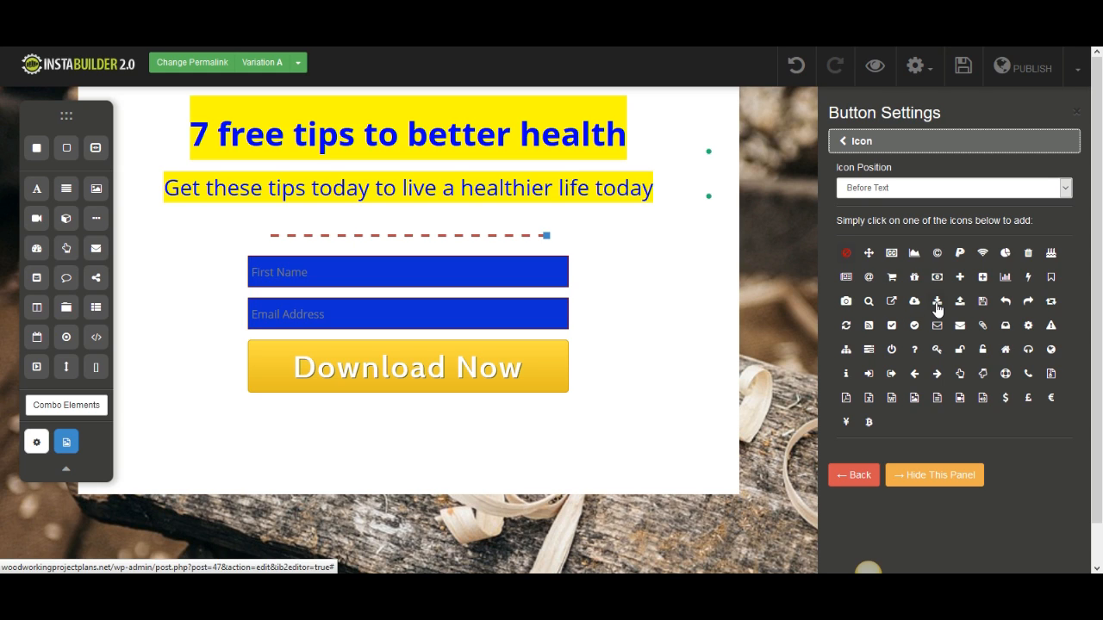
{"action": "left_click", "coordinate": [864, 192]}
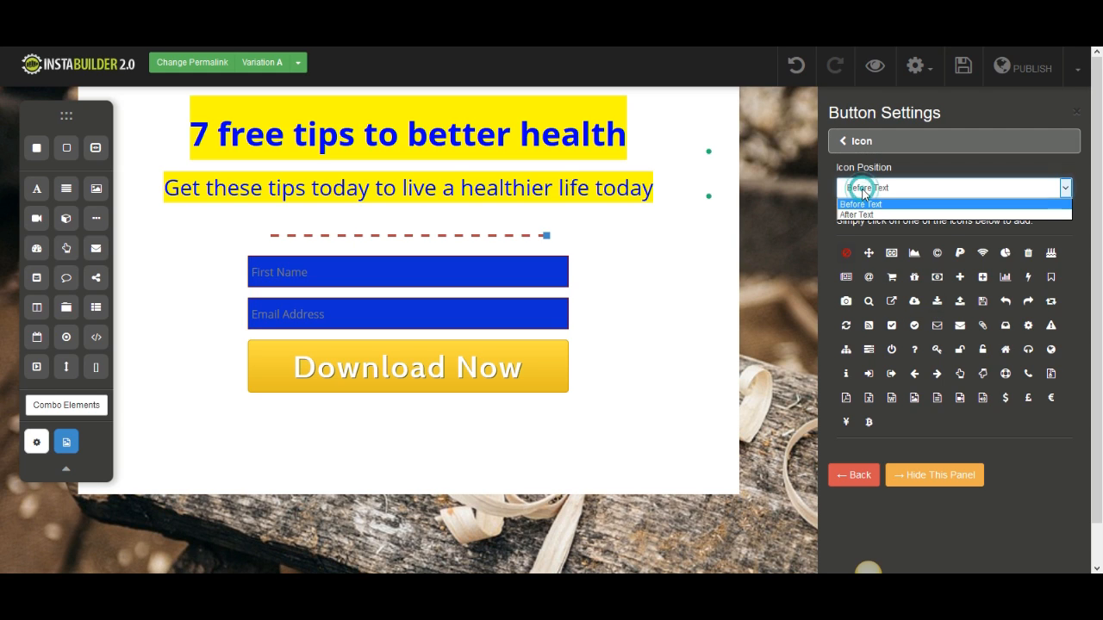
{"action": "left_click", "coordinate": [863, 214]}
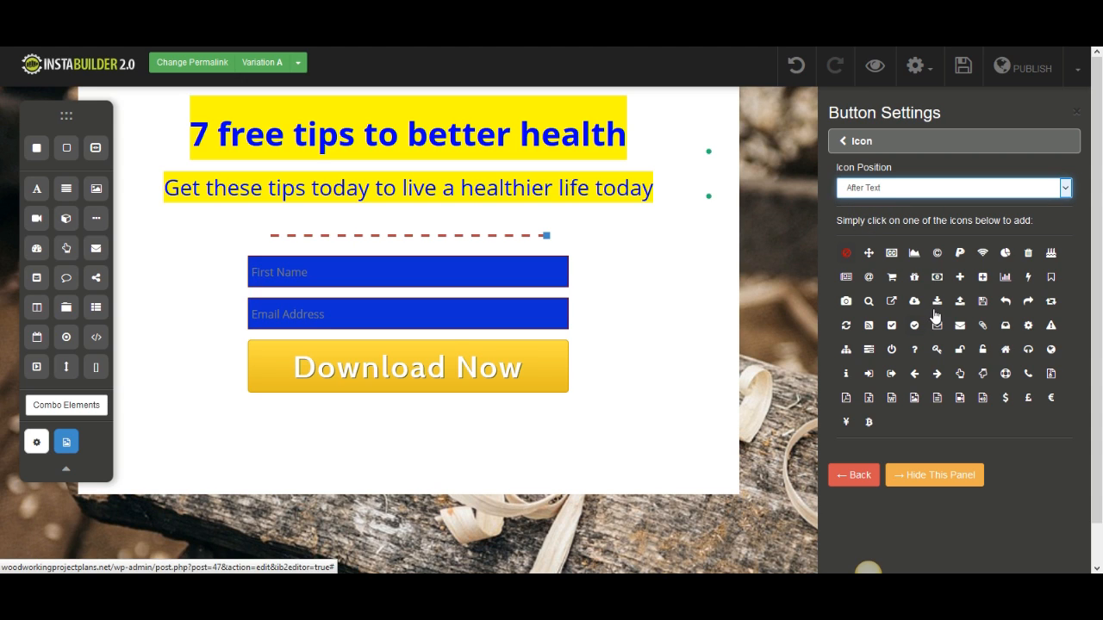
{"action": "left_click", "coordinate": [936, 301]}
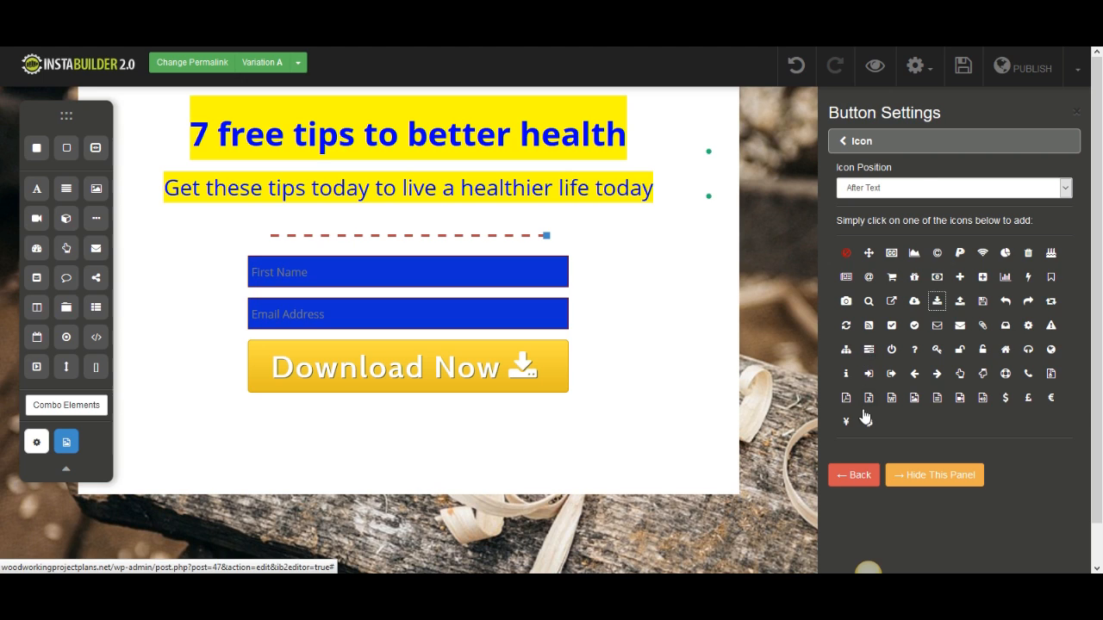
{"action": "left_click", "coordinate": [854, 475]}
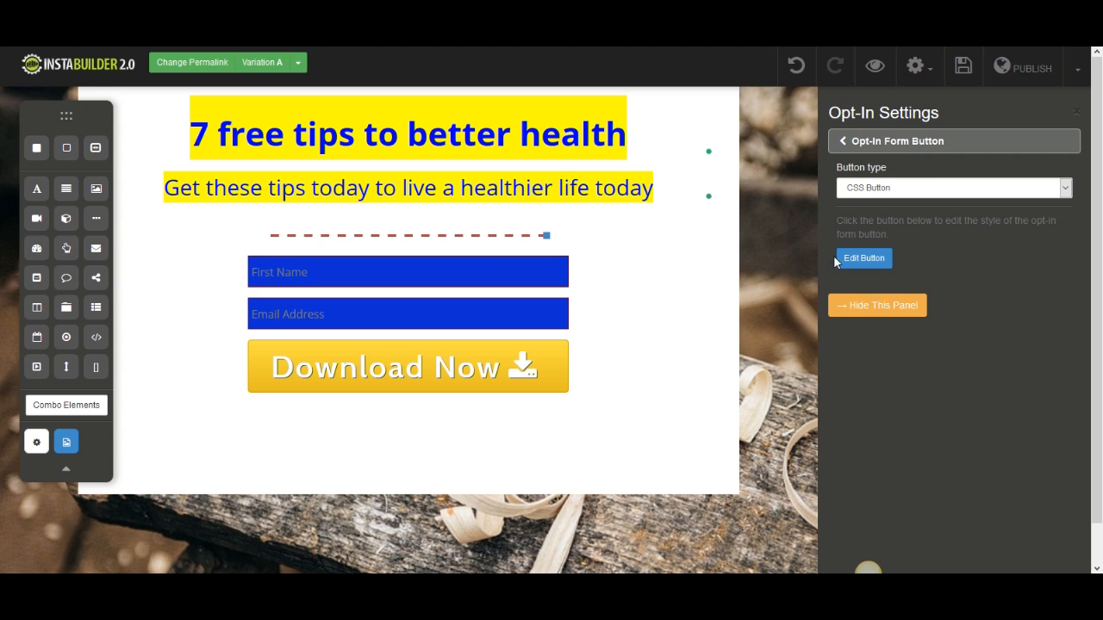
{"action": "left_click", "coordinate": [845, 151]}
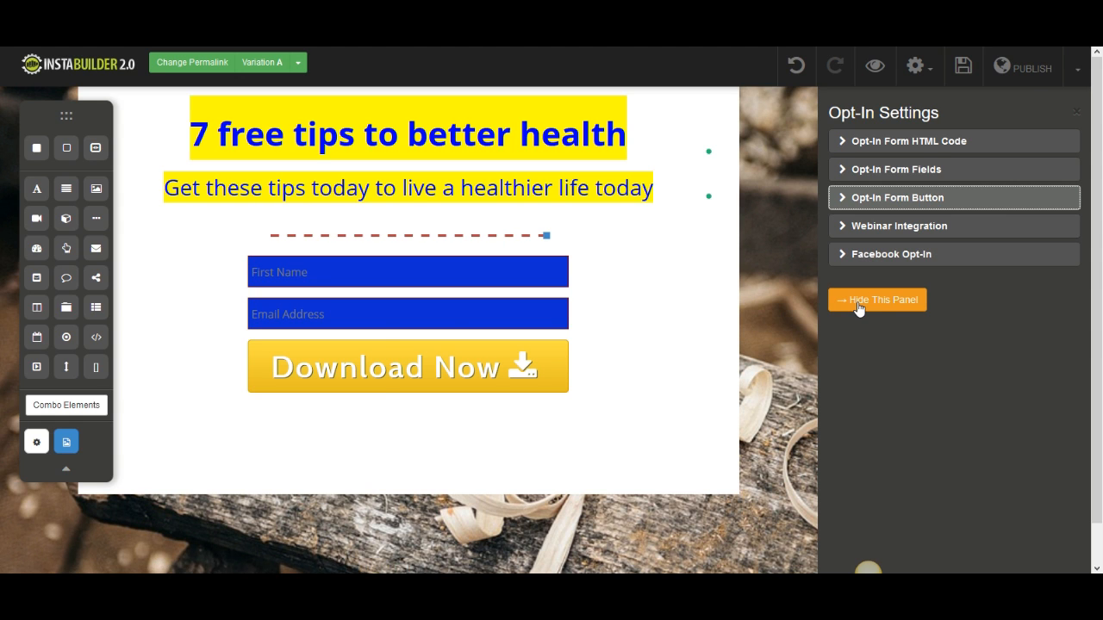
{"action": "left_click", "coordinate": [861, 302]}
{"action": "left_click", "coordinate": [954, 290]}
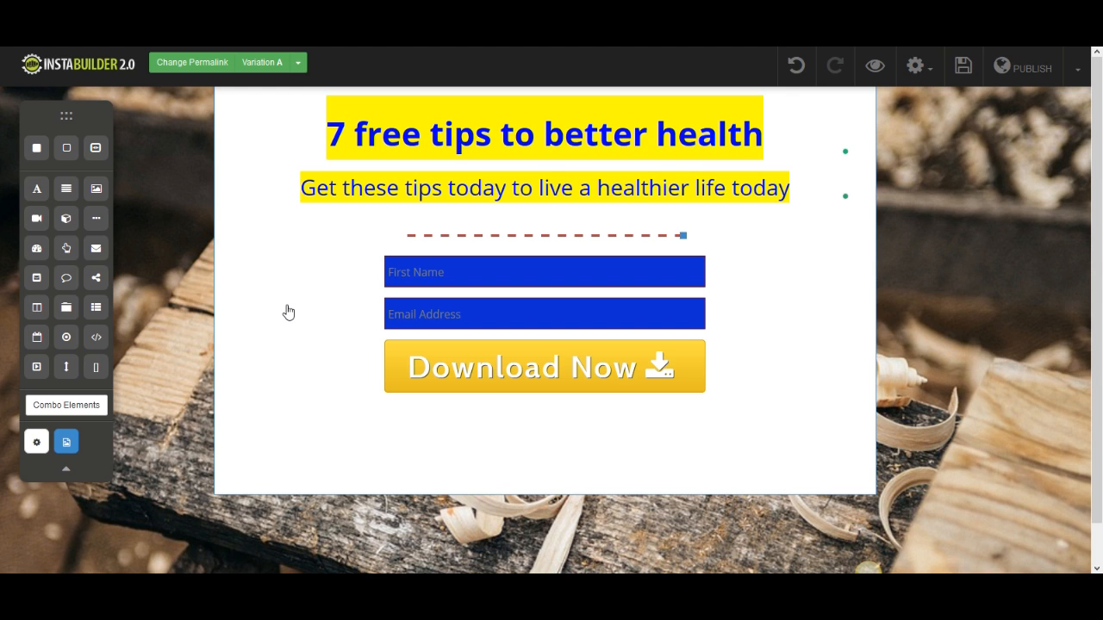
Make the background color of the section holding the title and opt-in form transparent and close its settings
{"action": "left_click", "coordinate": [287, 308]}
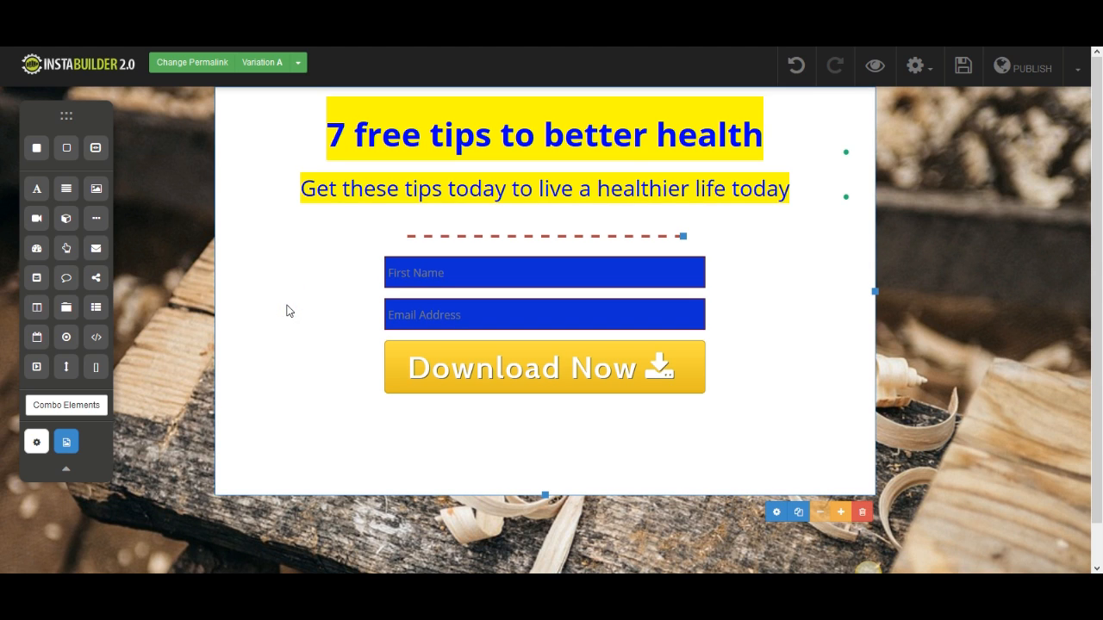
{"action": "left_click", "coordinate": [775, 515]}
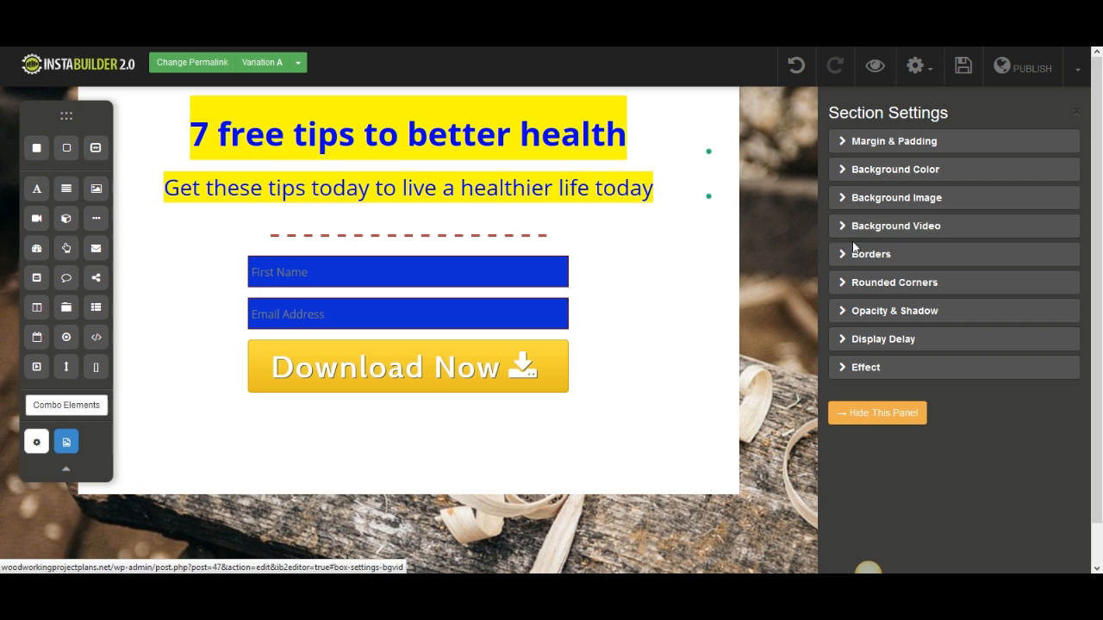
{"action": "left_click", "coordinate": [846, 173]}
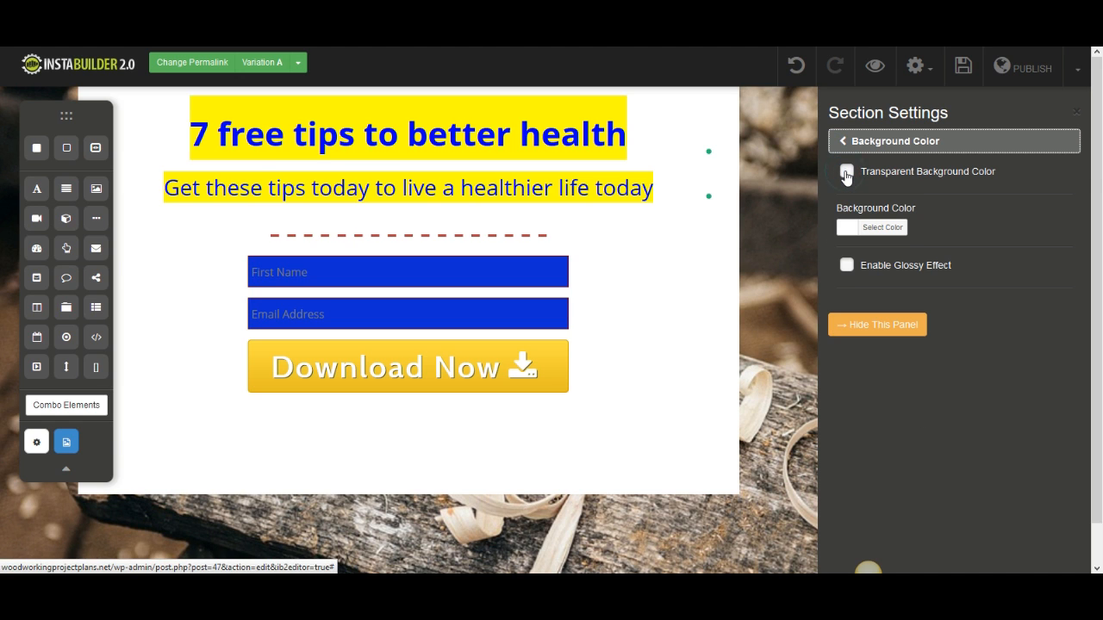
{"action": "left_click", "coordinate": [846, 174]}
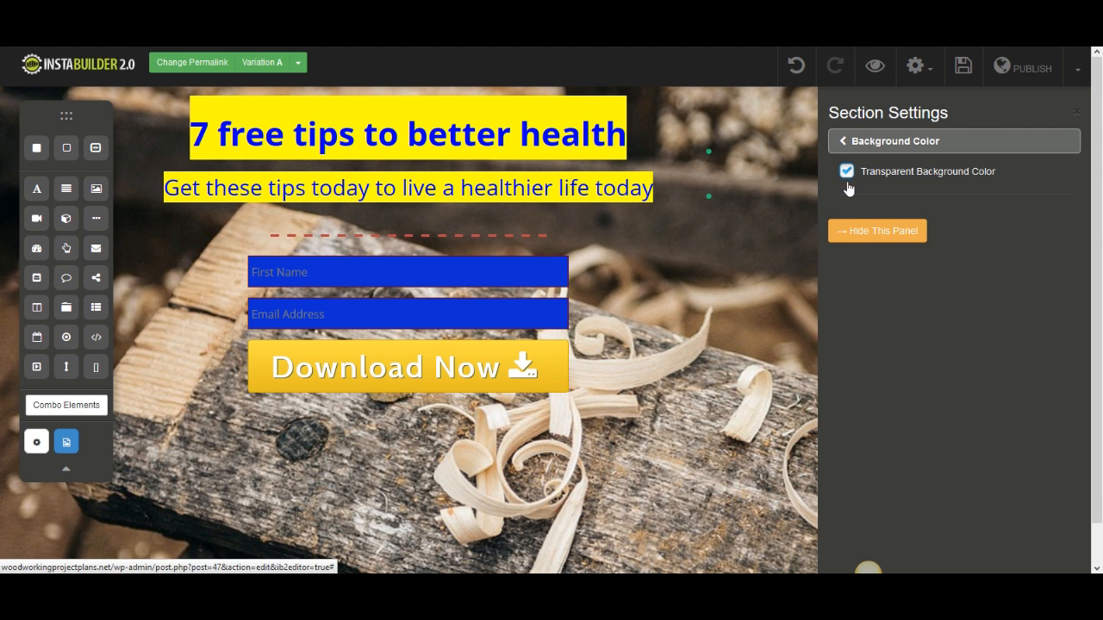
{"action": "left_click", "coordinate": [853, 231]}
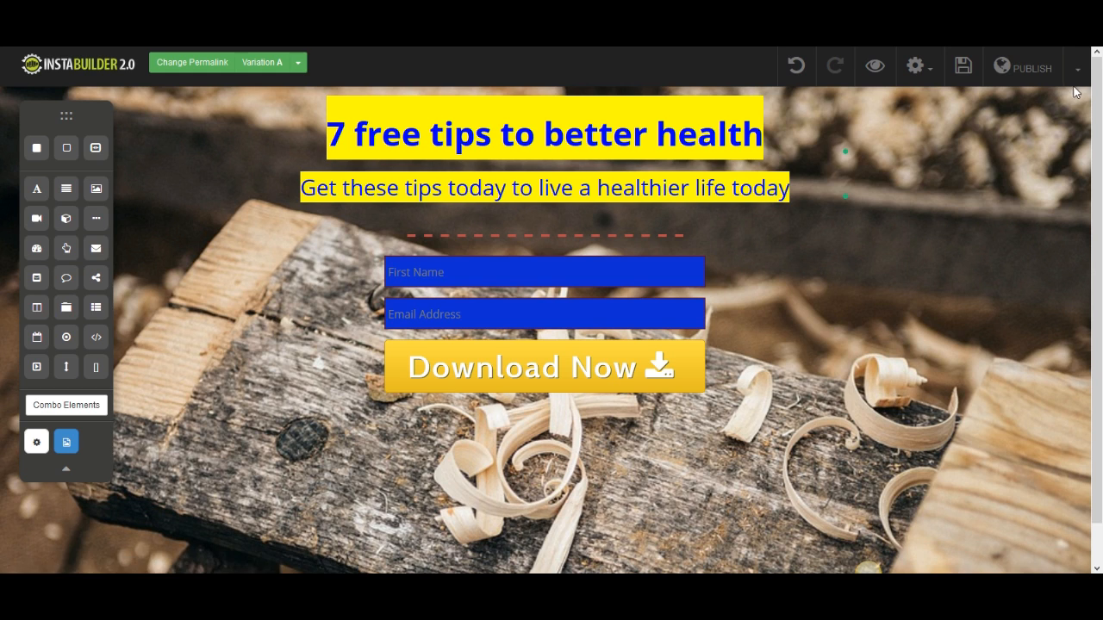
Open the additional page options for exporting the page or saving it as a template
{"action": "left_click", "coordinate": [1077, 71]}
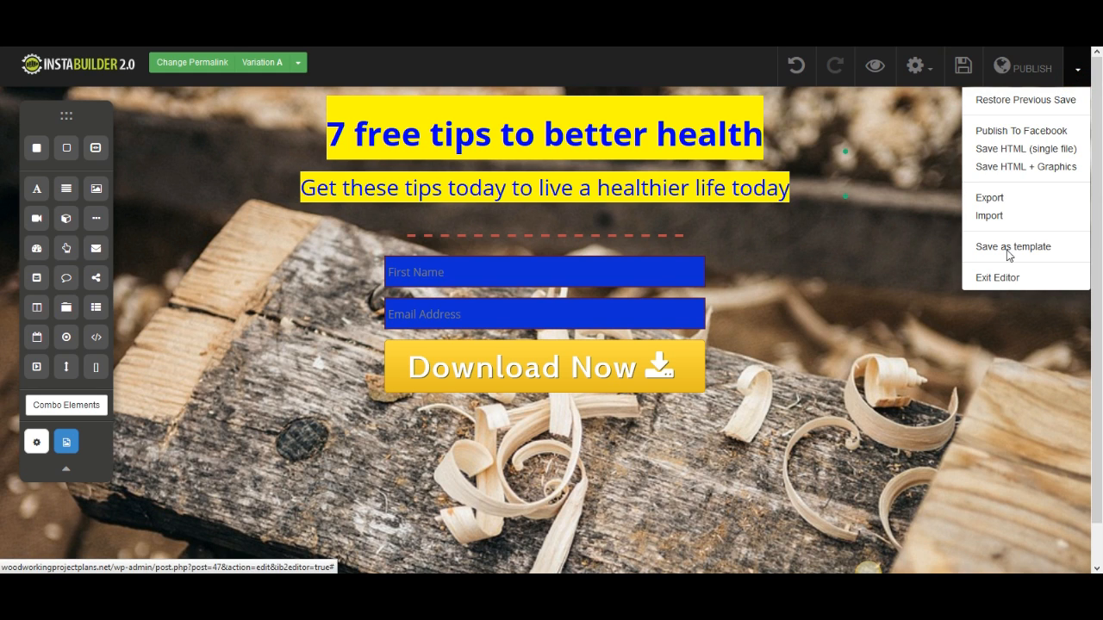